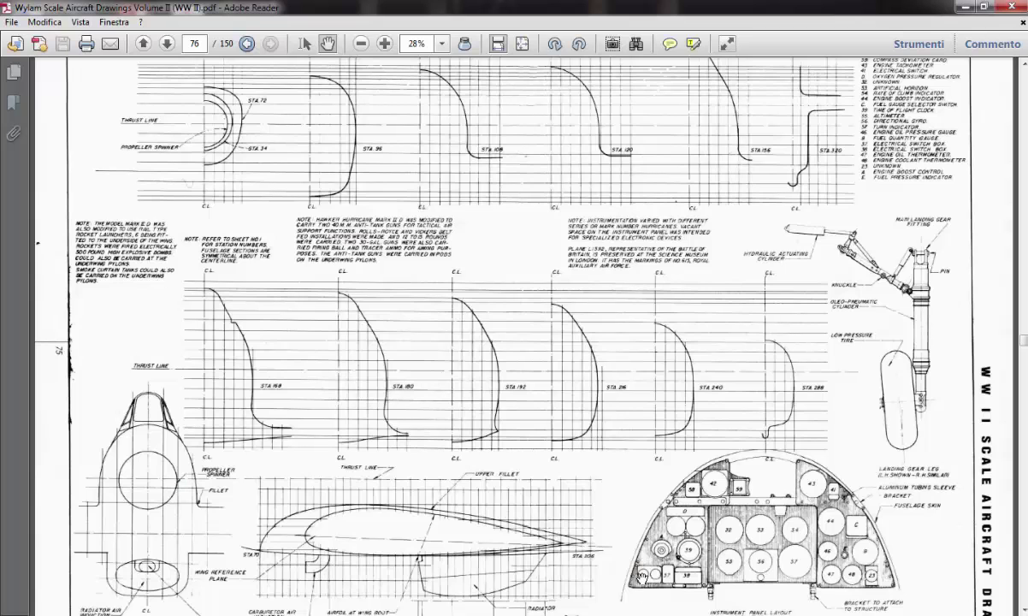
Look through the WW II scale aircraft drawings book, including the Hawker Hurricane sheets, the contents page and the Martin PBM Mariner sheets.
scroll(622, 427, down, 3)
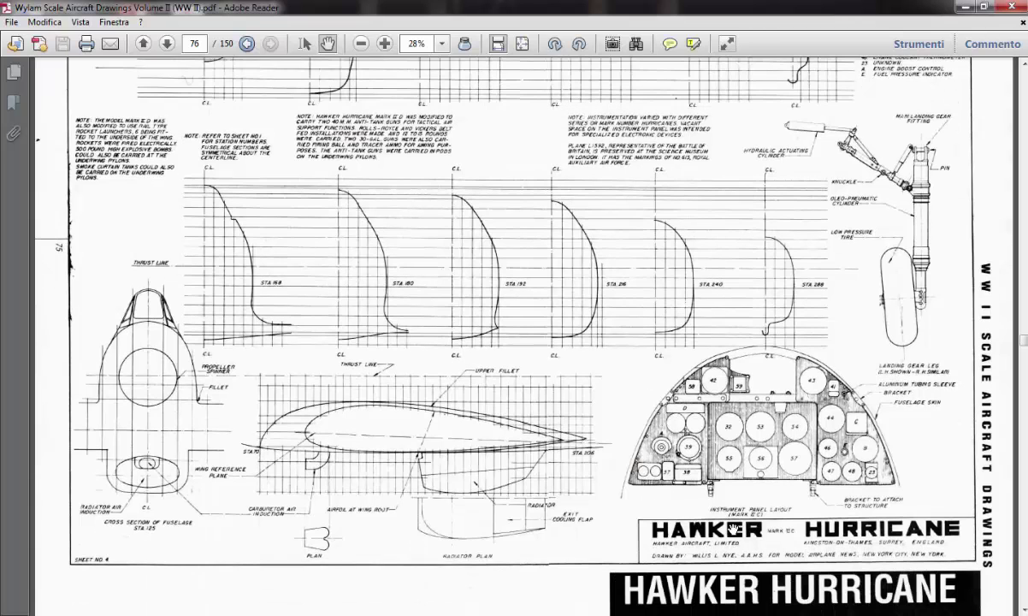
click(524, 47)
scroll(524, 48, up, 3)
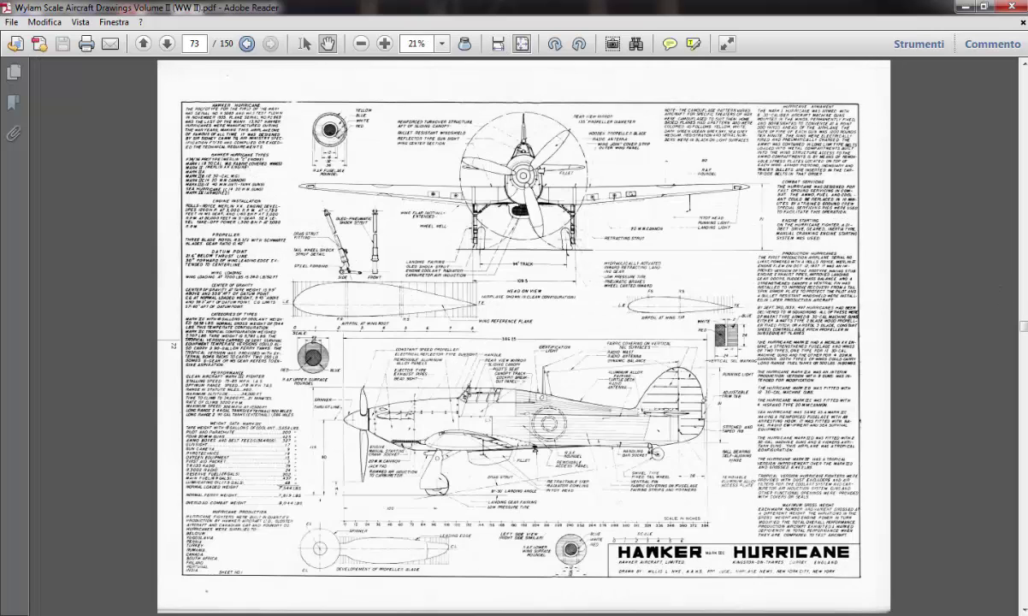
scroll(562, 68, up, 20)
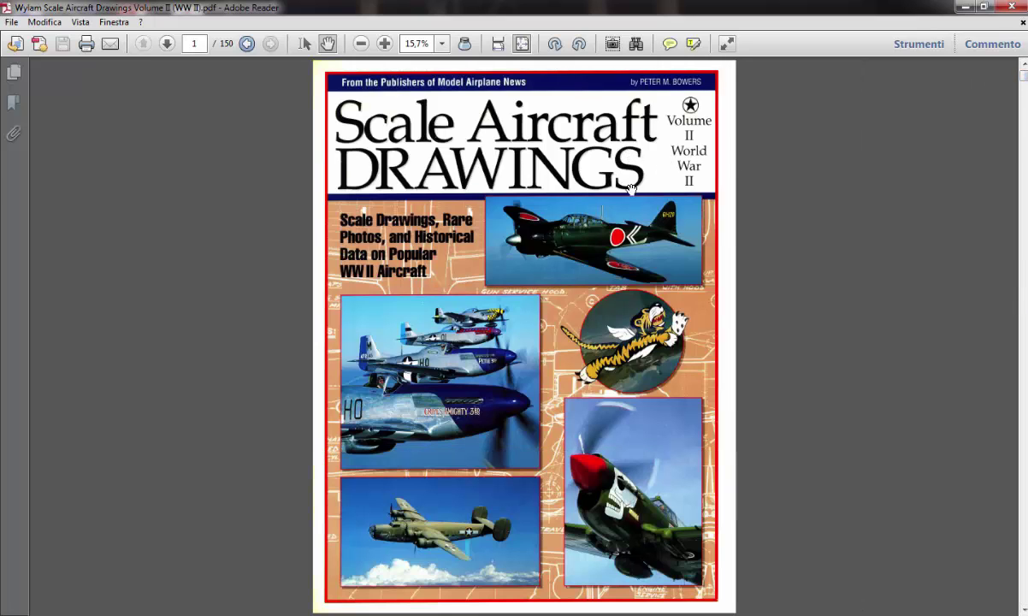
scroll(781, 317, down, 3)
scroll(780, 317, down, 3)
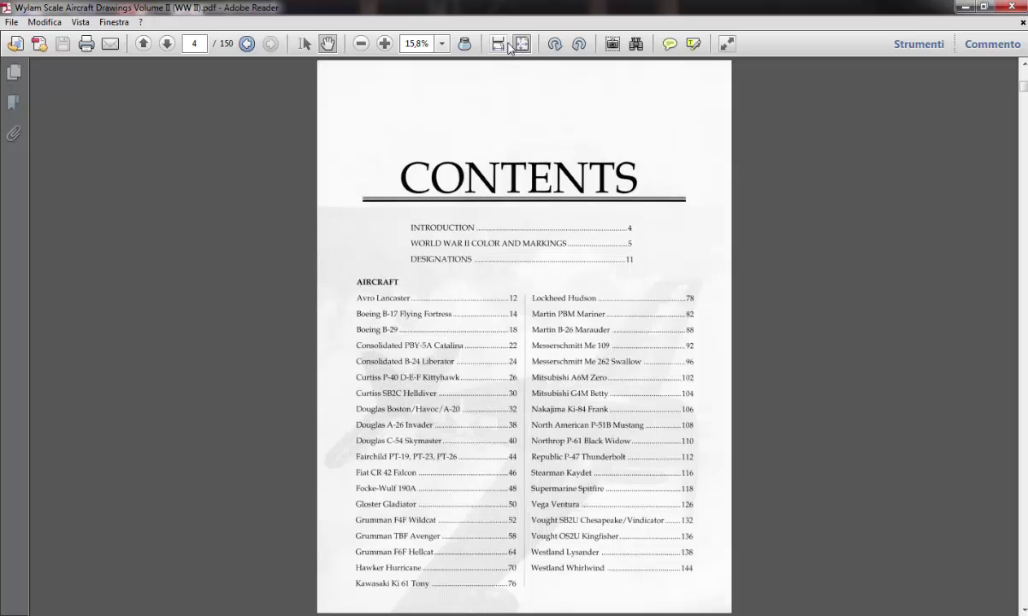
scroll(570, 269, down, 6)
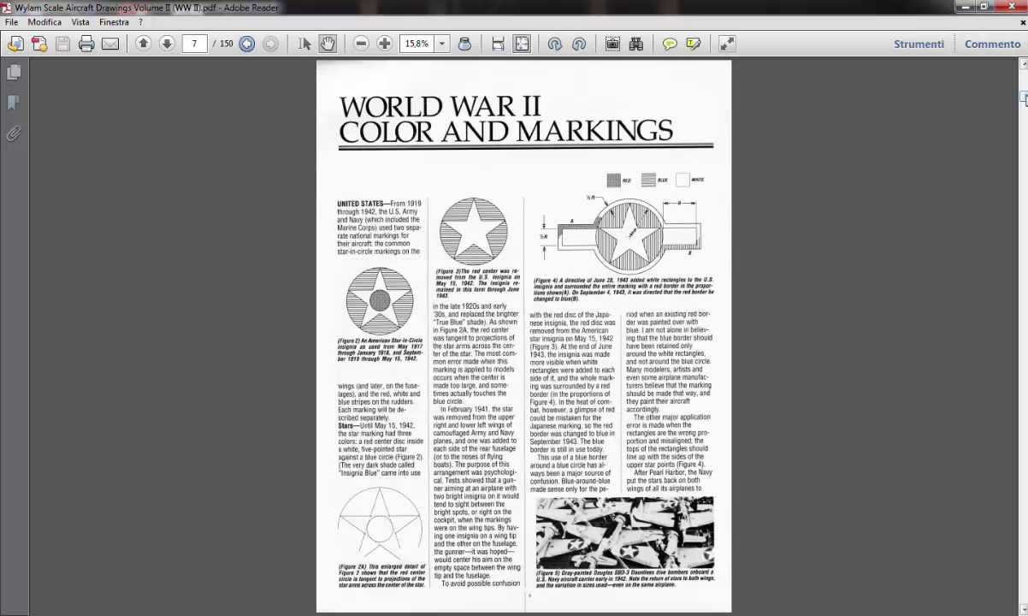
drag(1023, 102, 960, 370)
scroll(722, 389, down, 3)
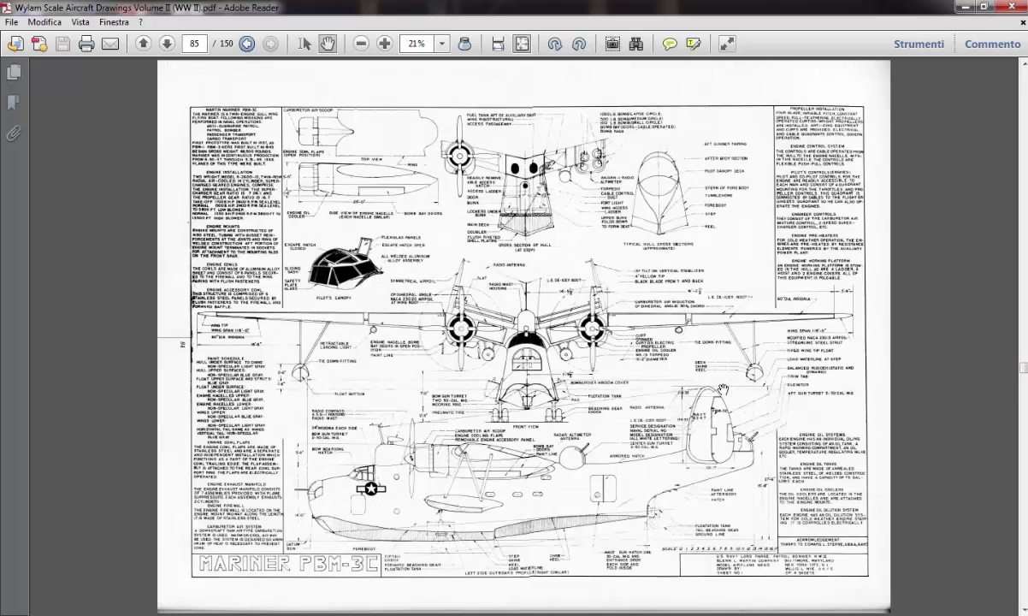
scroll(723, 389, down, 3)
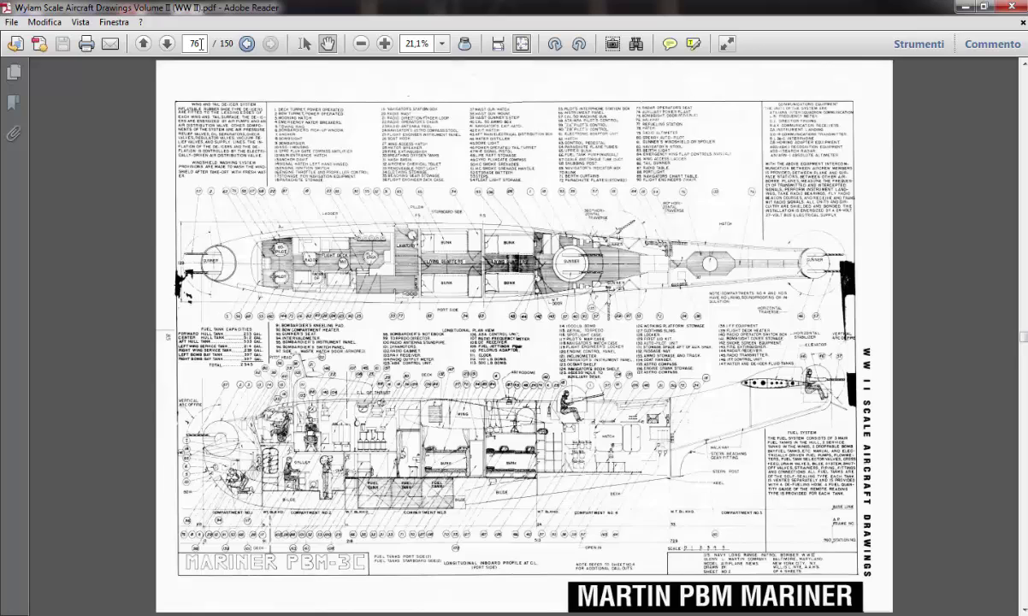
Go to page 76 with the Hawker Hurricane fuselage cross sections.
key(Return)
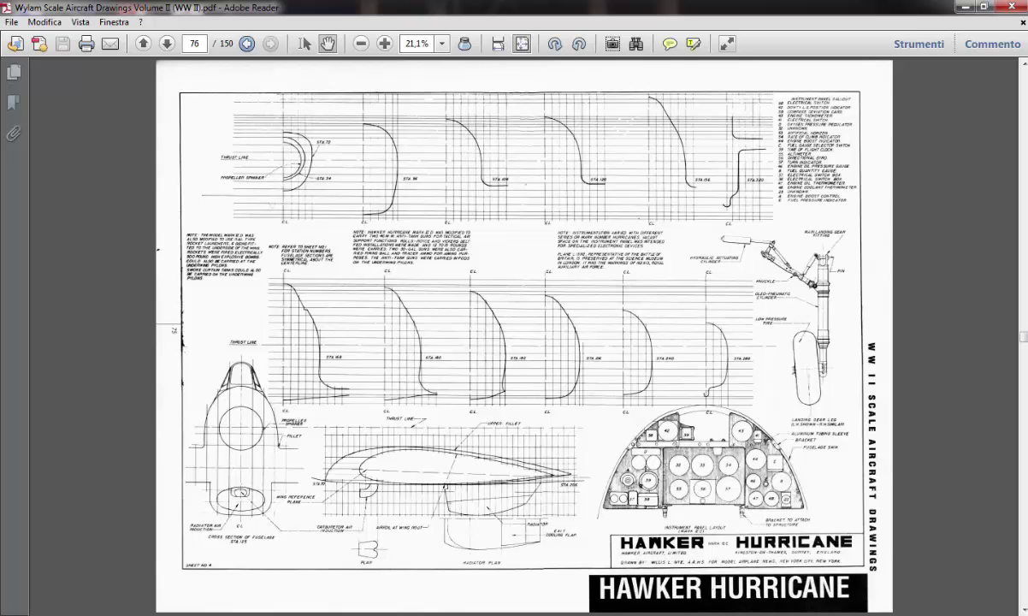
key(super+d)
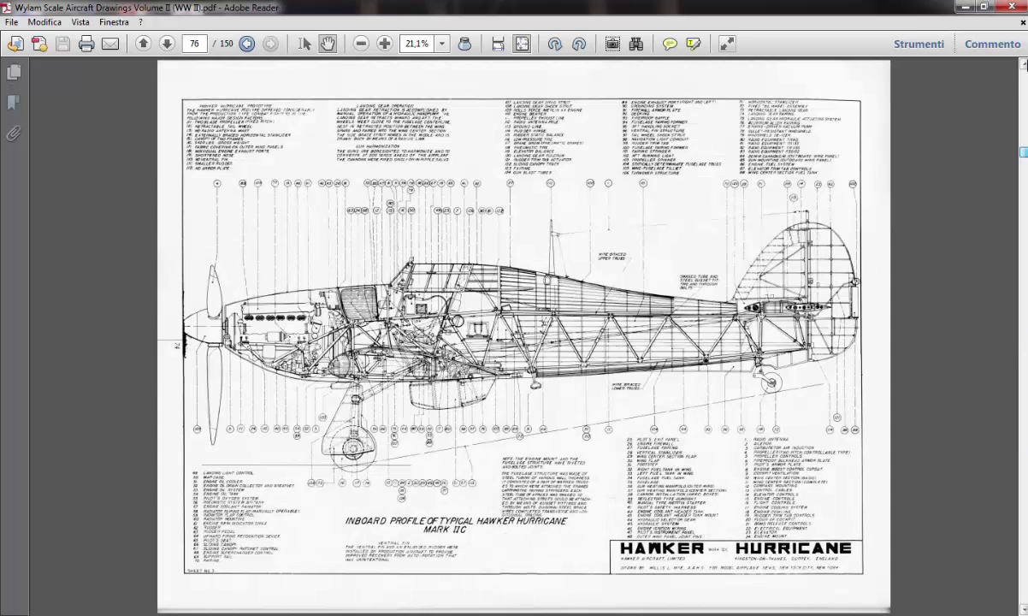
drag(1022, 152, 1023, 72)
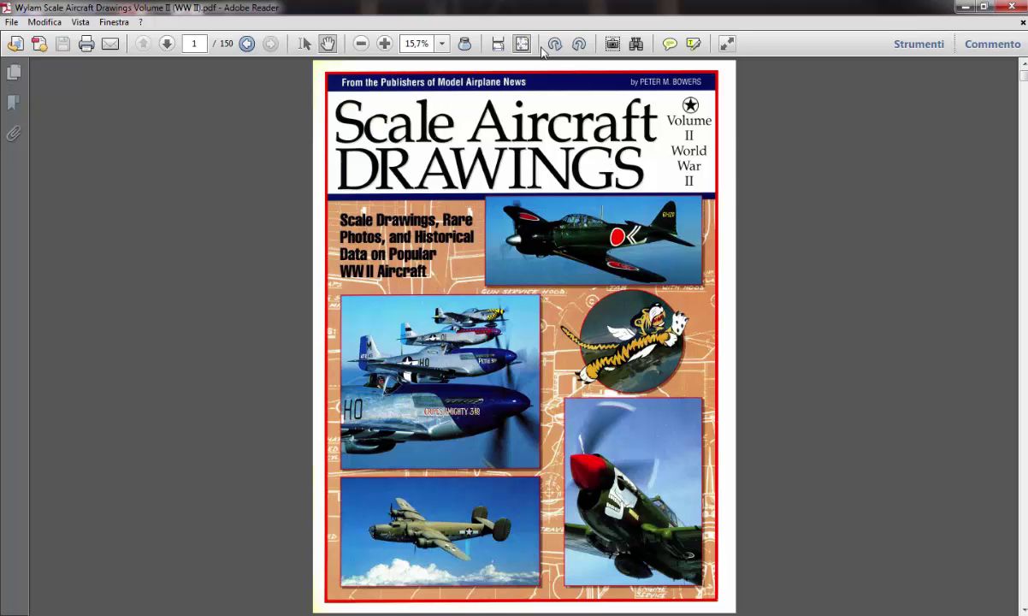
click(203, 43)
text(76)
key(Return)
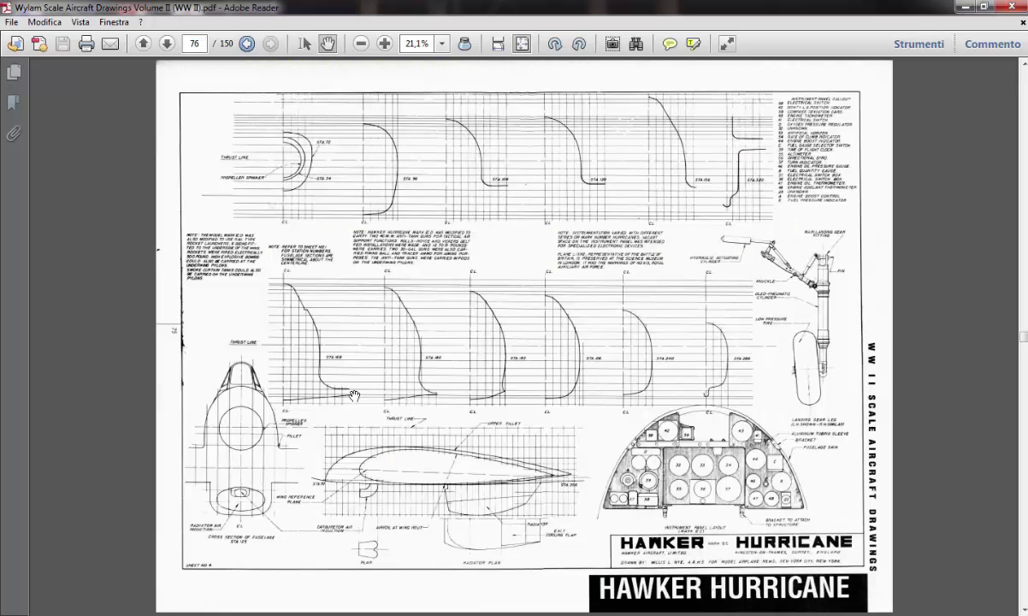
Magnify the STA. 168 section label on page 76 and the matching station on the side view's scale on page 73 with the Loupe.
click(464, 42)
click(340, 355)
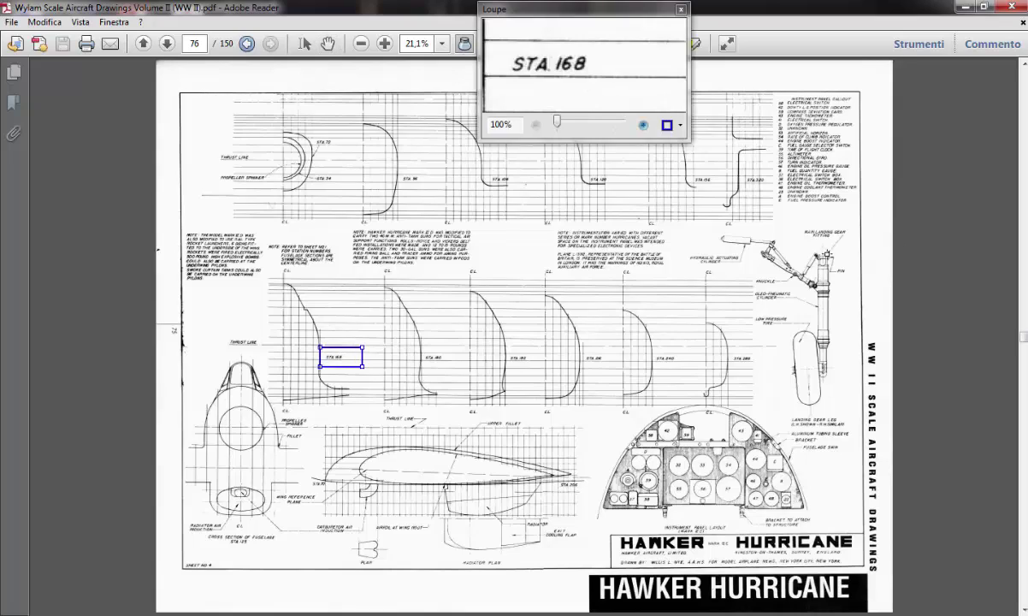
scroll(954, 302, up, 5)
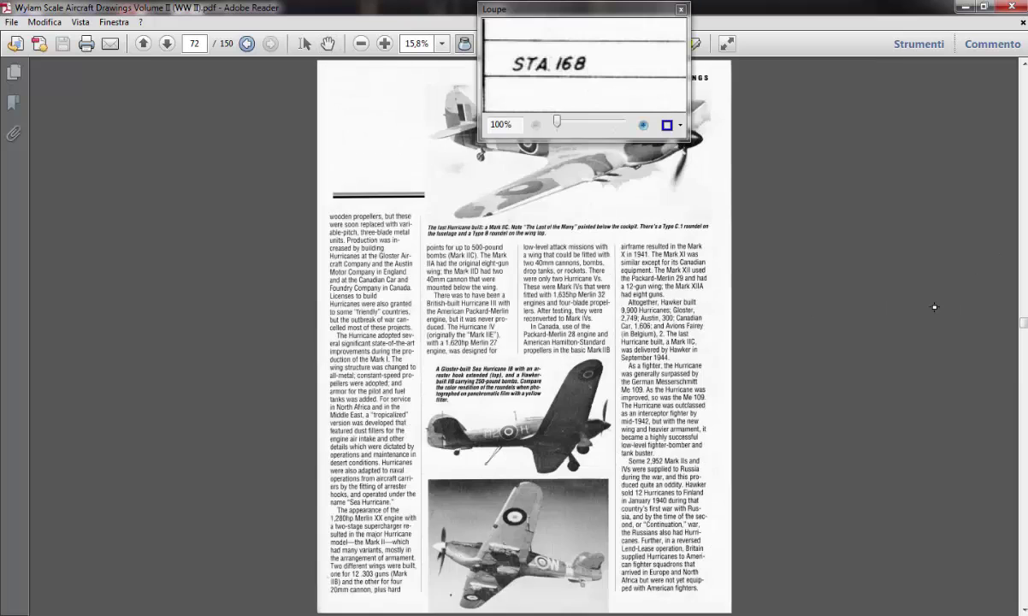
scroll(767, 403, down, 2)
click(518, 522)
drag(519, 522, 494, 521)
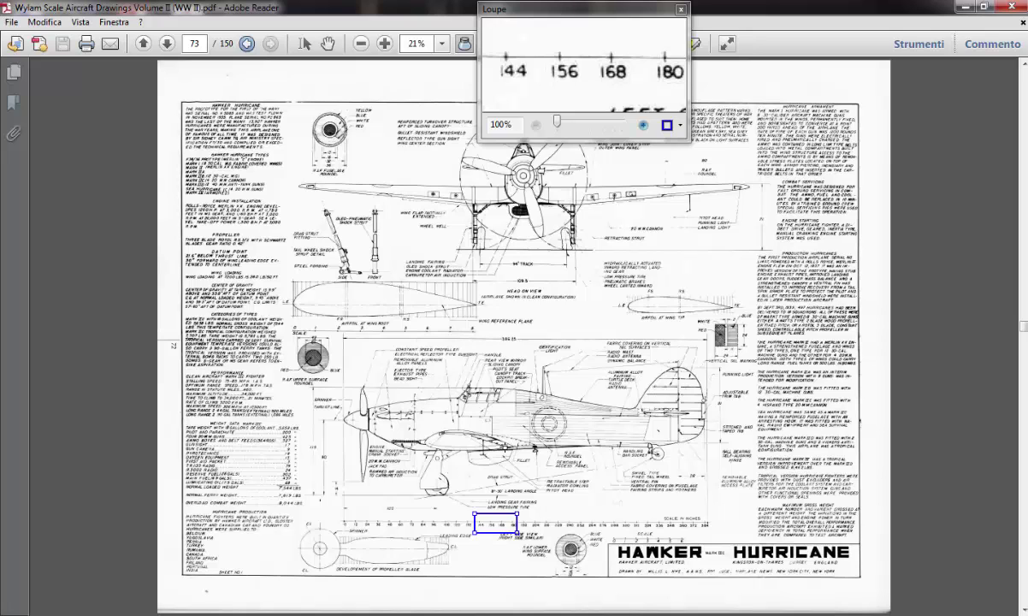
scroll(504, 449, down, 3)
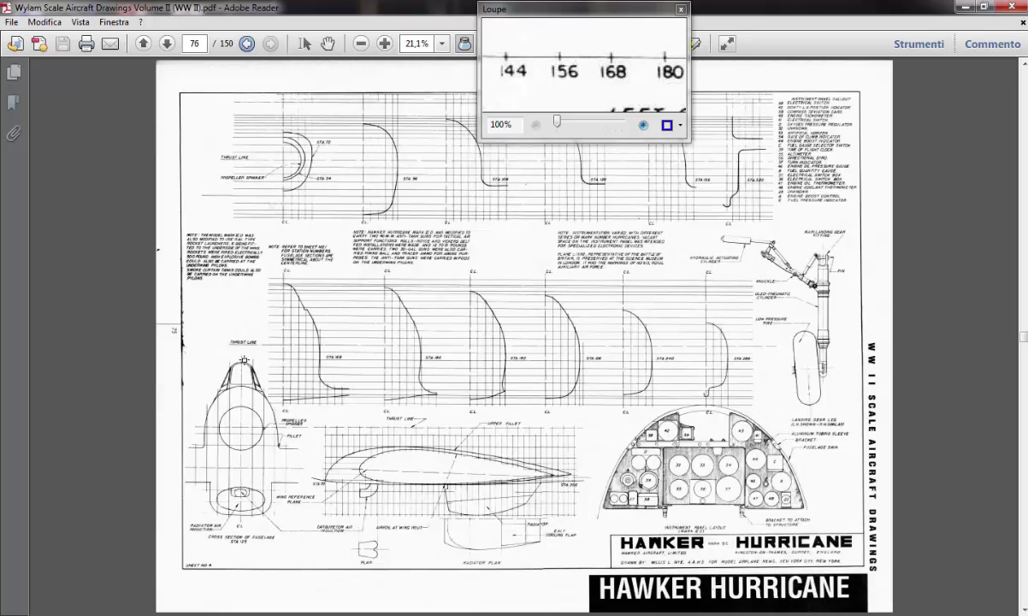
click(681, 9)
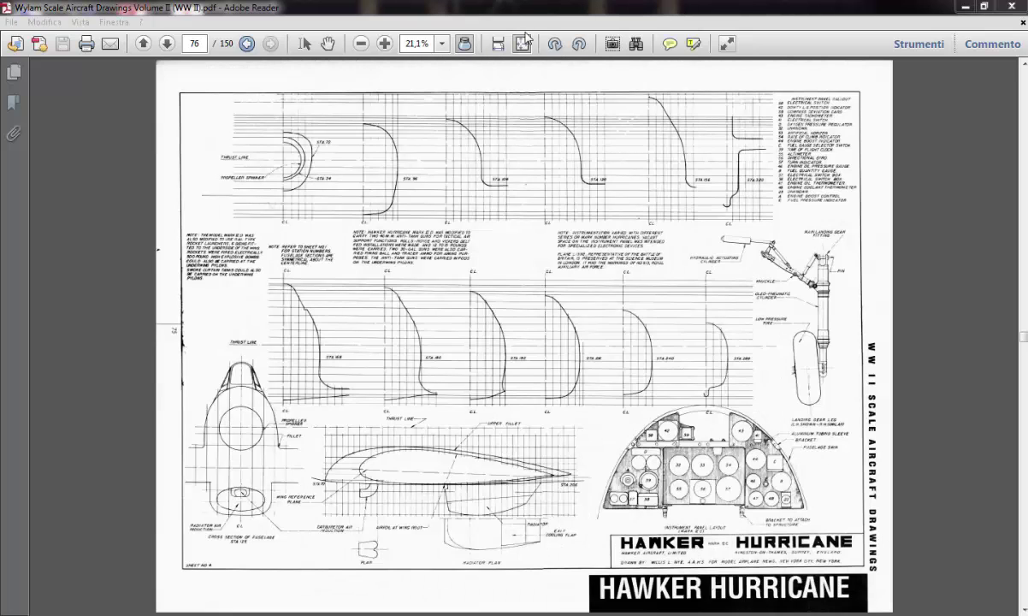
Enlarge page 76 to 66.7% and frame the whole STA. 168 fuselage cross section for a screen capture.
click(442, 44)
click(500, 128)
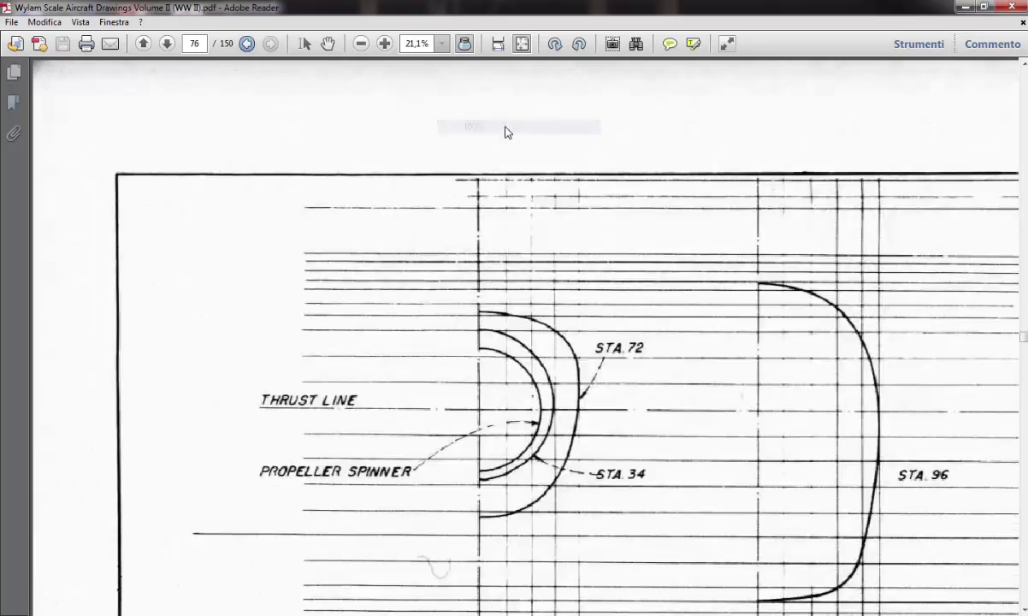
scroll(557, 390, down, 10)
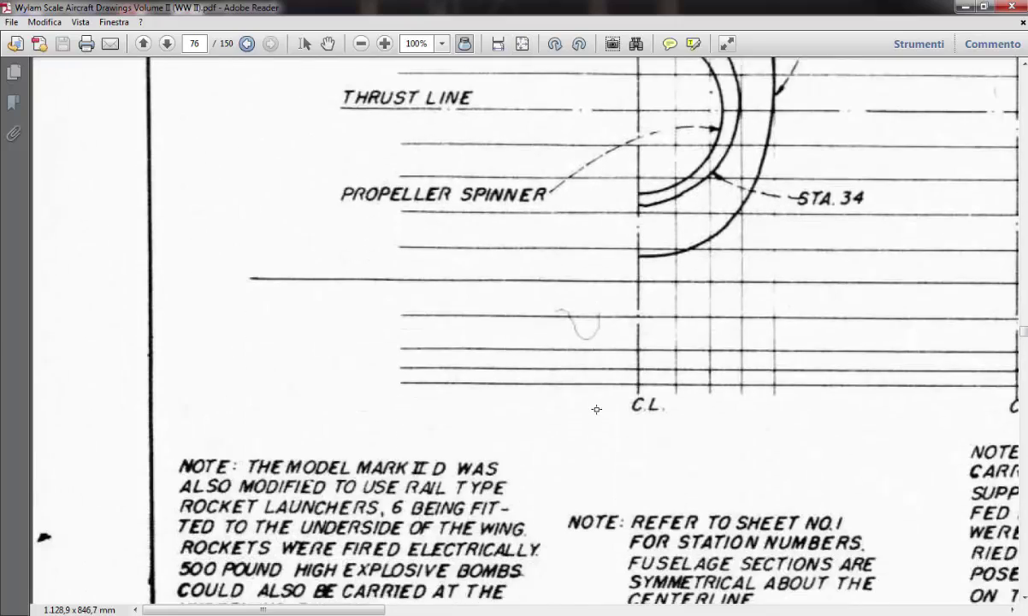
scroll(598, 412, down, 10)
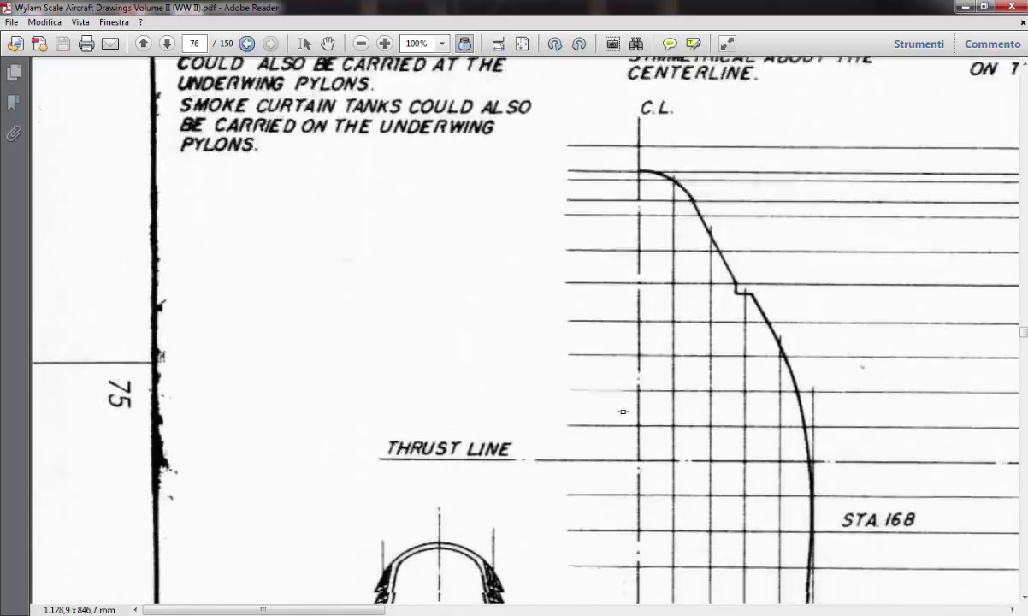
scroll(623, 412, down, 3)
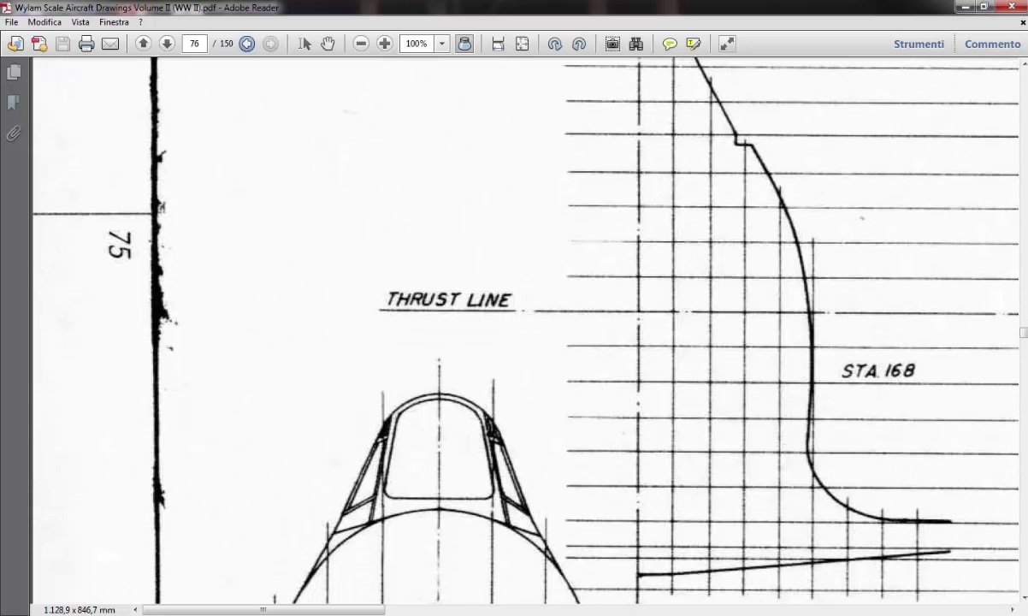
key(Print)
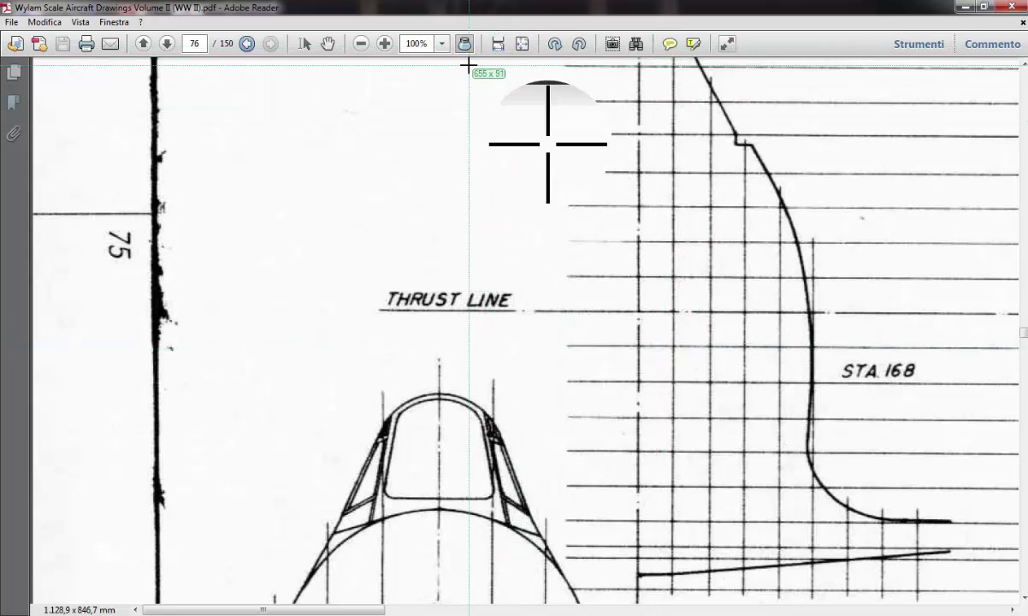
key(Escape)
mouse_move(680, 239)
mouse_down()
mouse_move(570, 182)
mouse_move(528, 216)
mouse_move(527, 267)
mouse_up()
ctrl+scroll(530, 168, down, 1)
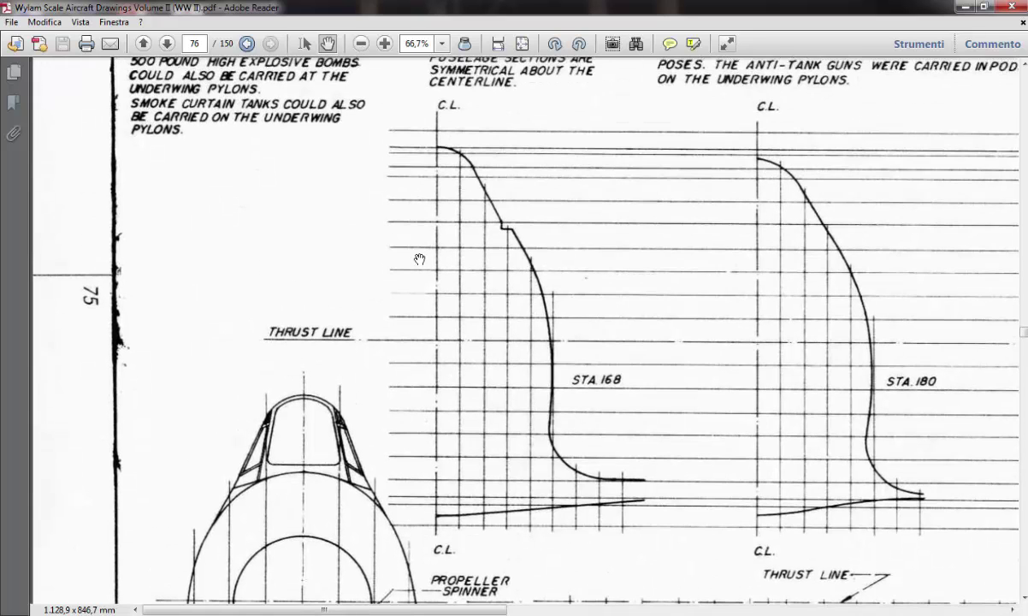
Capture the STA. 168 half section as a region screenshot and save it as the PNG file "tutoria" in the Immagini library.
key(Print)
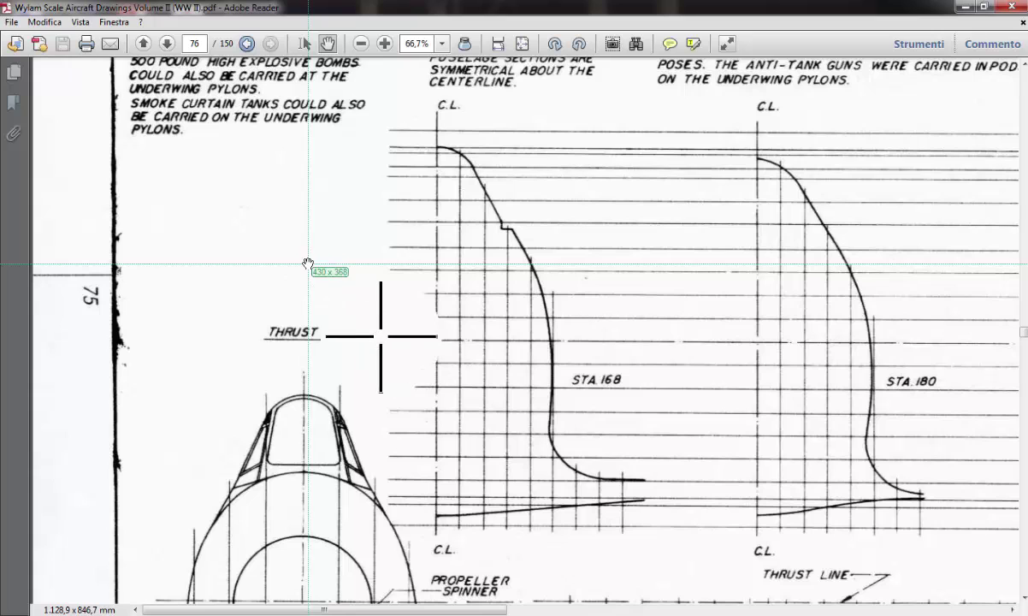
drag(215, 88, 733, 557)
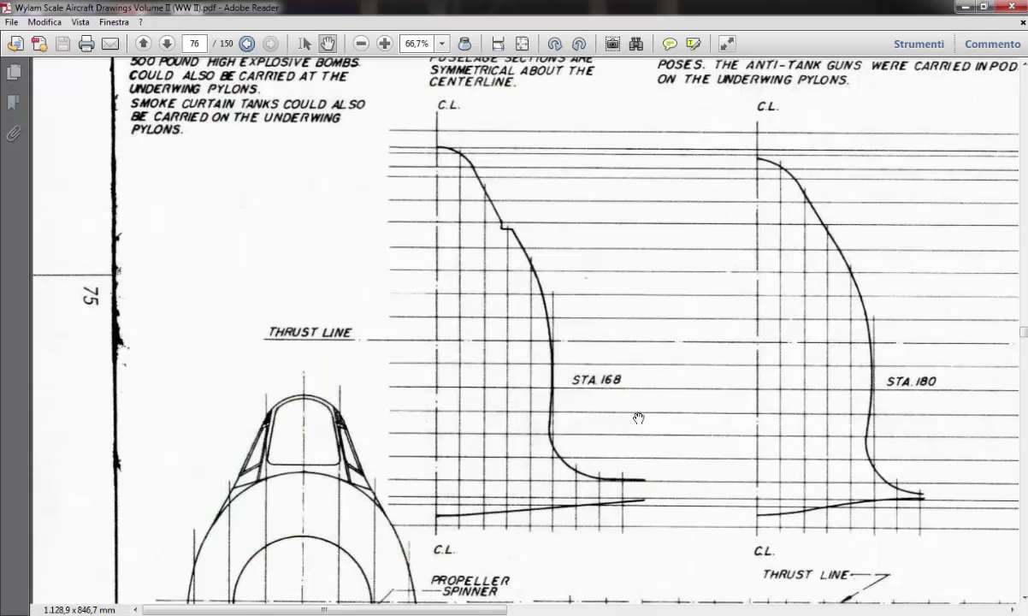
key(Print)
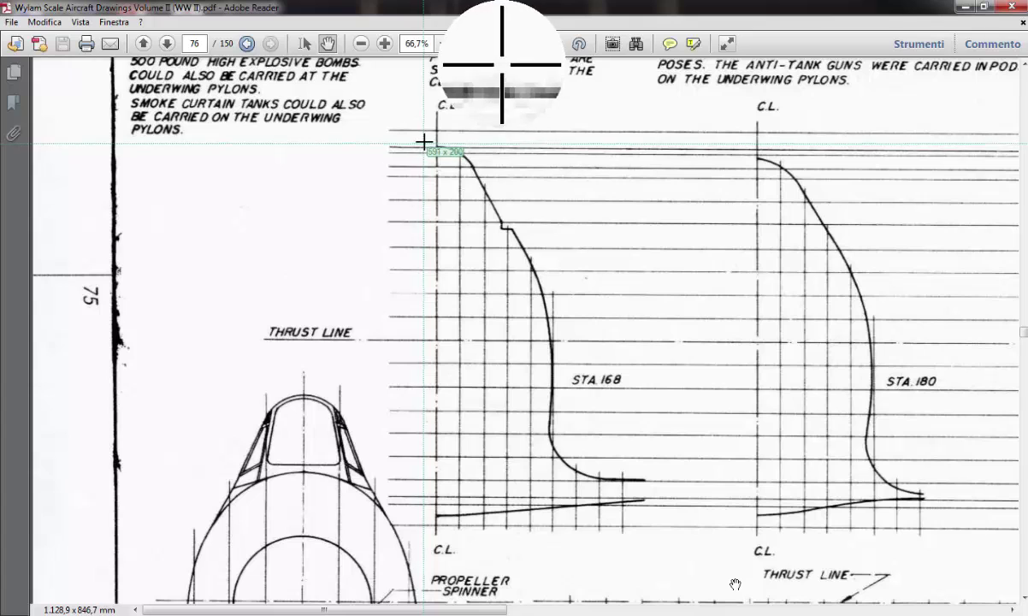
drag(428, 140, 650, 525)
click(713, 359)
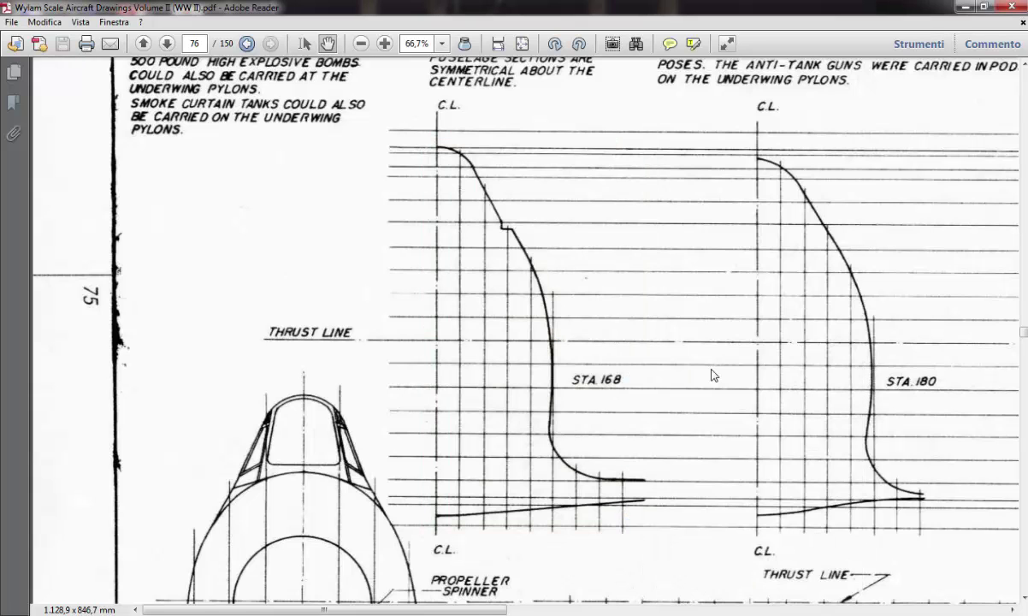
text(tu)
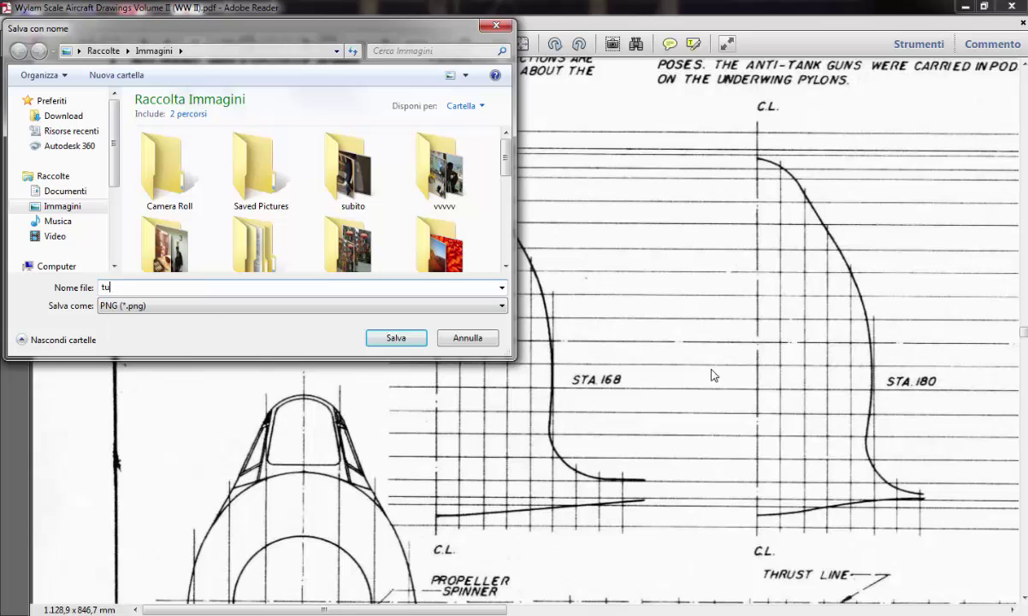
text(toria)
key(Return)
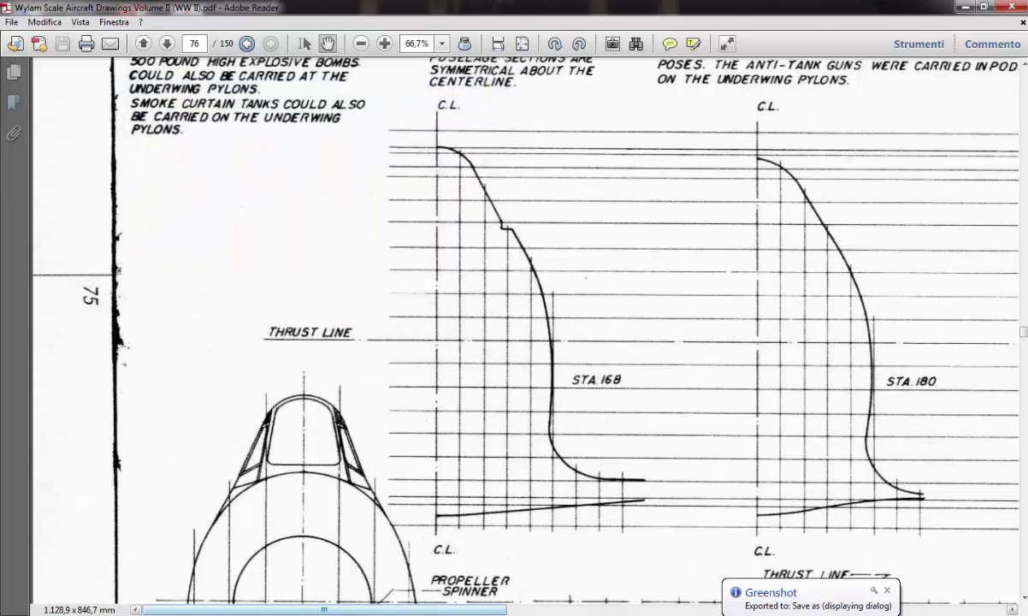
Switch to SOLIDWORKS and create a new part with a sketch started on the Front Plane.
key(alt+Tab)
click(135, 11)
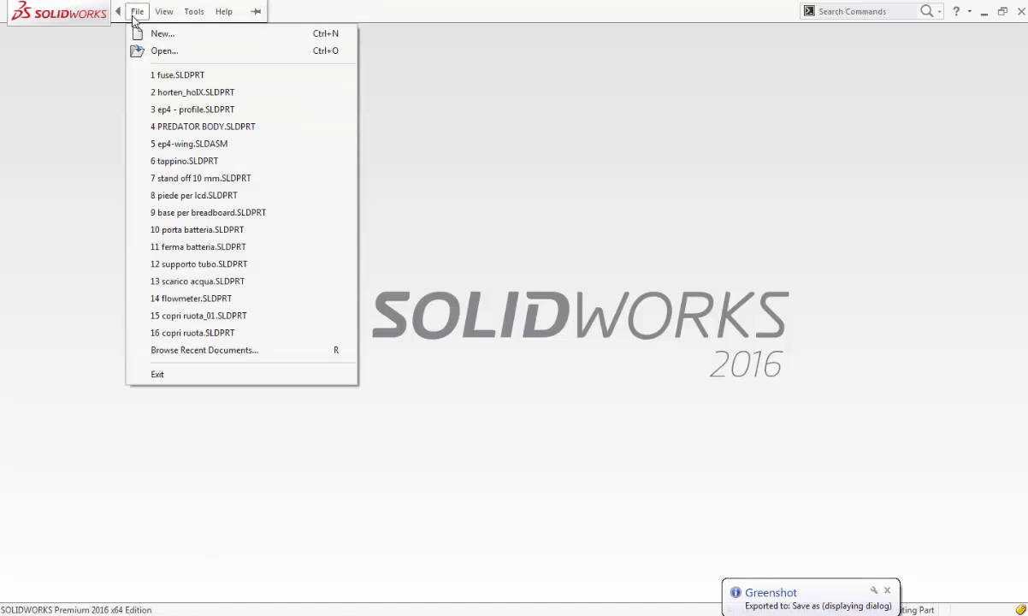
click(143, 33)
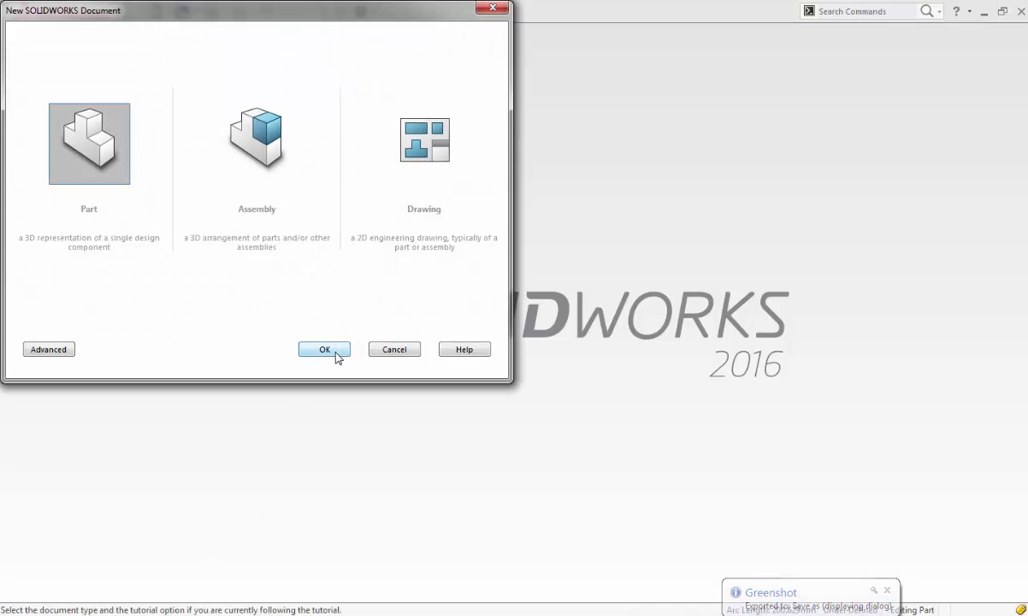
click(337, 354)
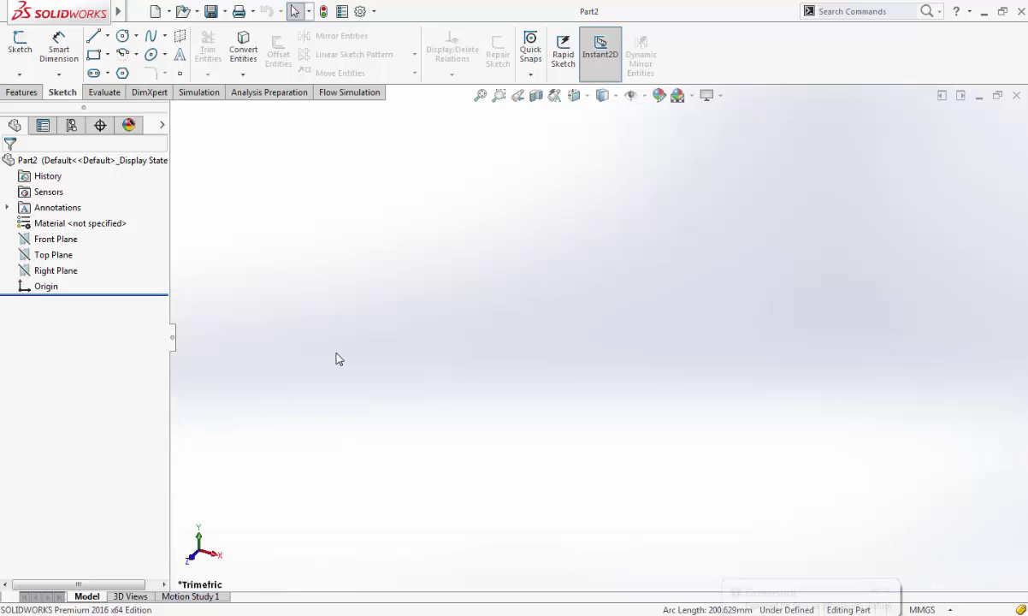
click(19, 43)
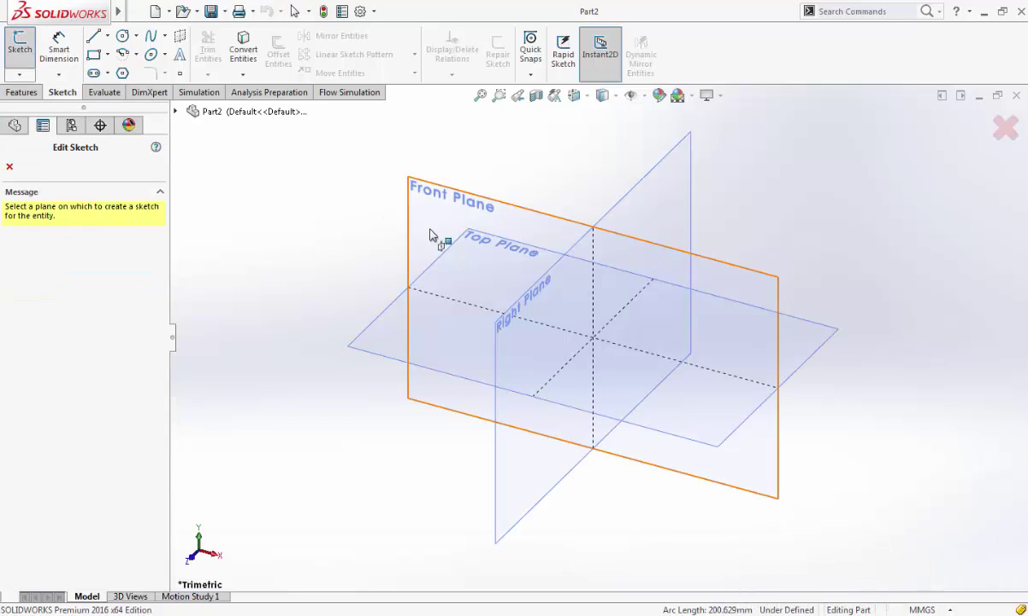
click(448, 210)
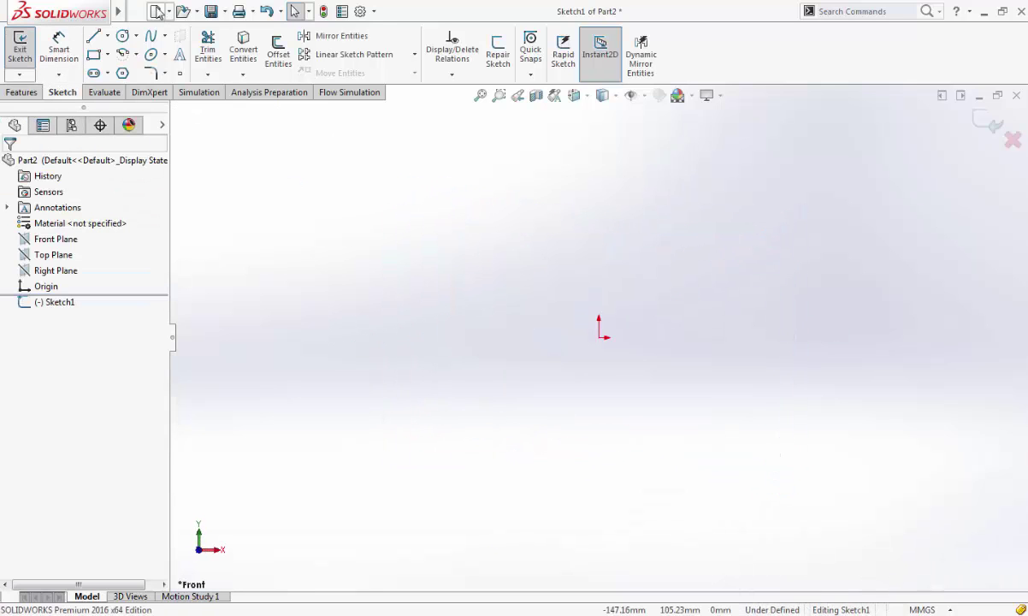
Insert the image tutoria.png from the Immagini library as a sketch picture.
mouse_move(181, 17)
click(223, 11)
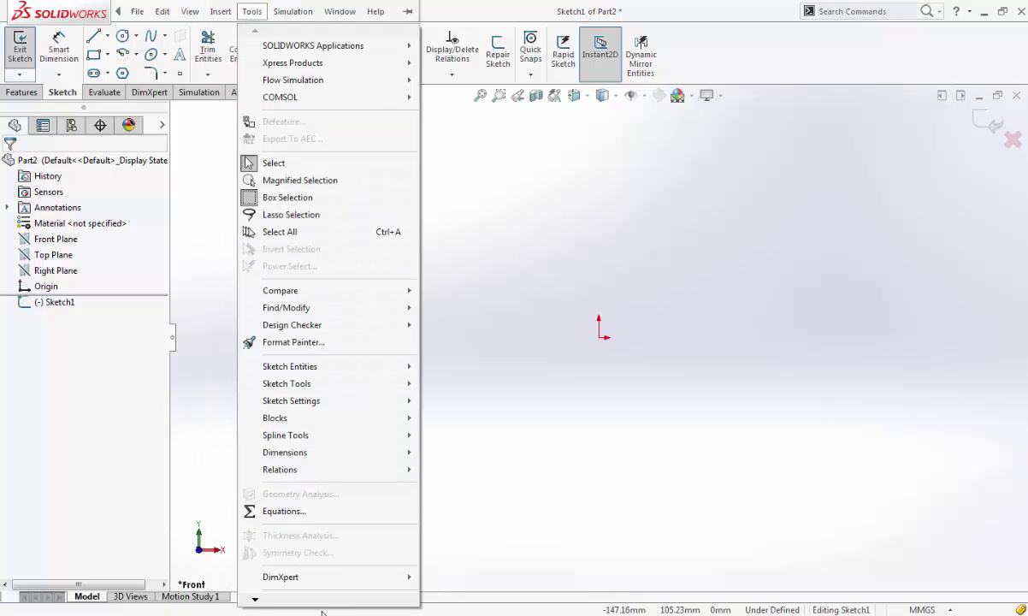
mouse_move(312, 387)
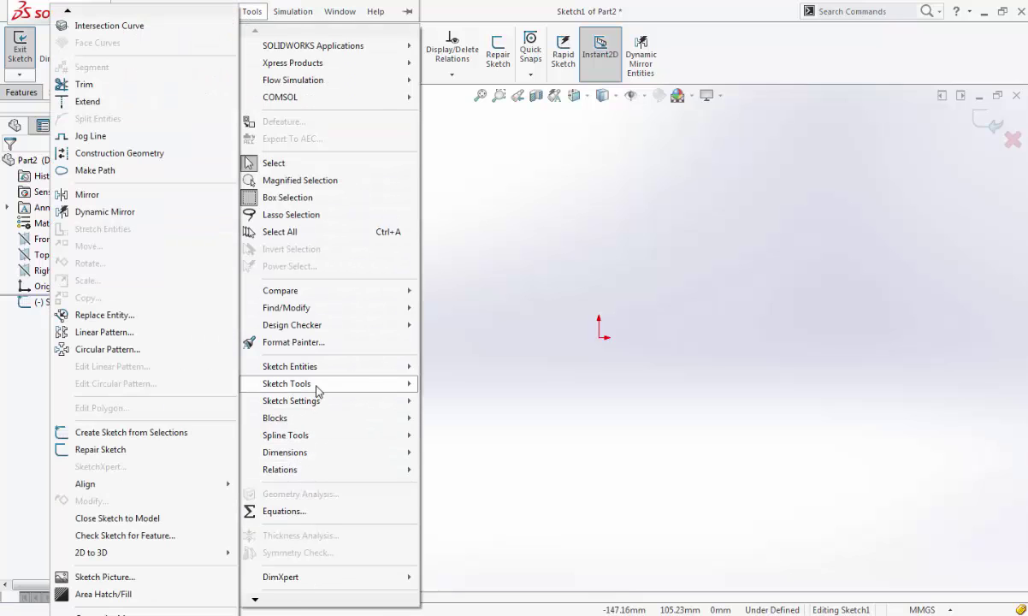
click(111, 576)
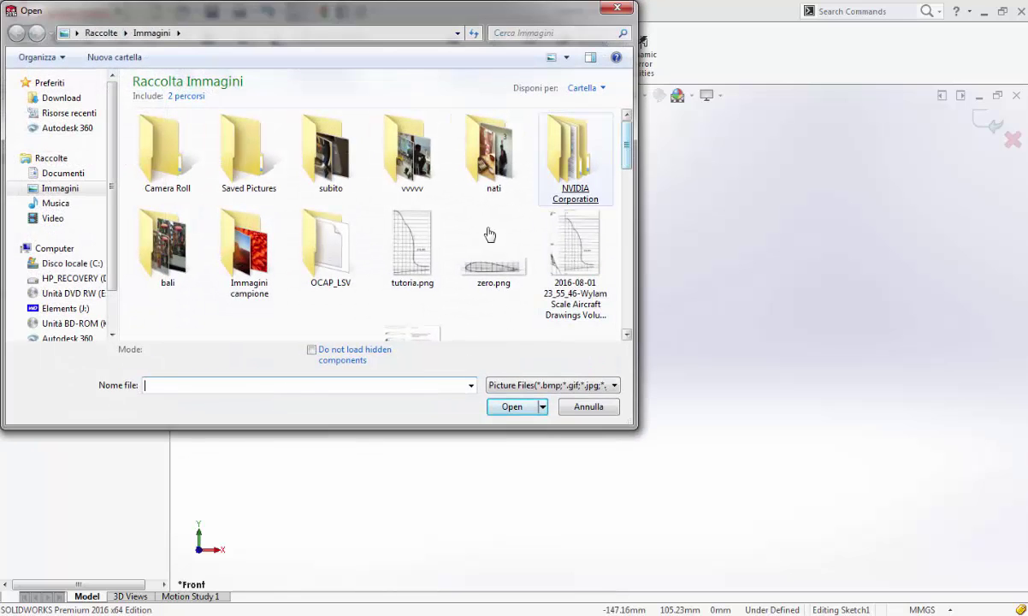
double_click(420, 275)
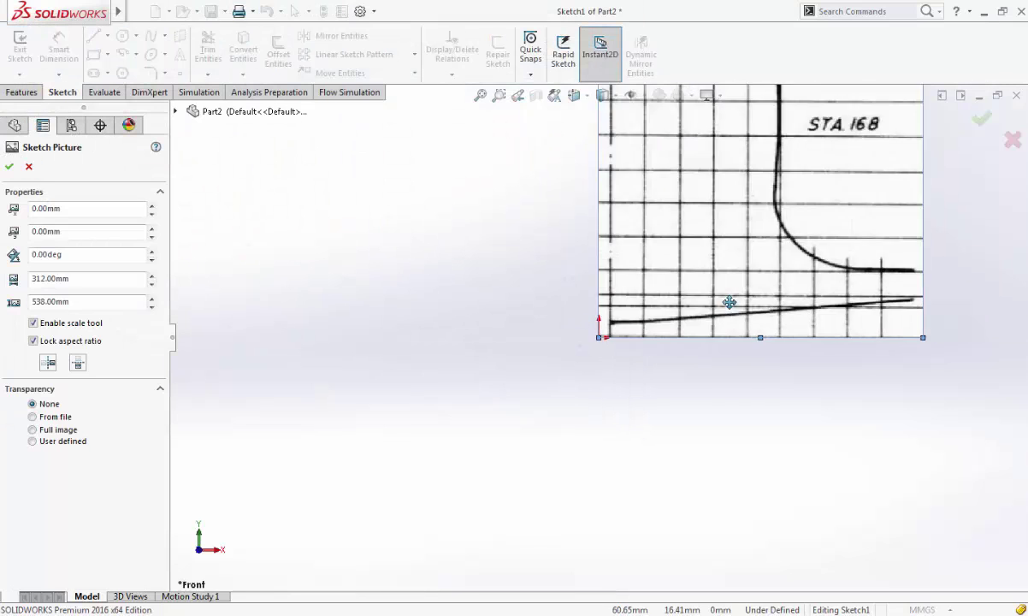
Move the sketch picture so the base of the section's centreline sits on the sketch origin.
scroll(722, 304, up, 3)
scroll(676, 344, down, 5)
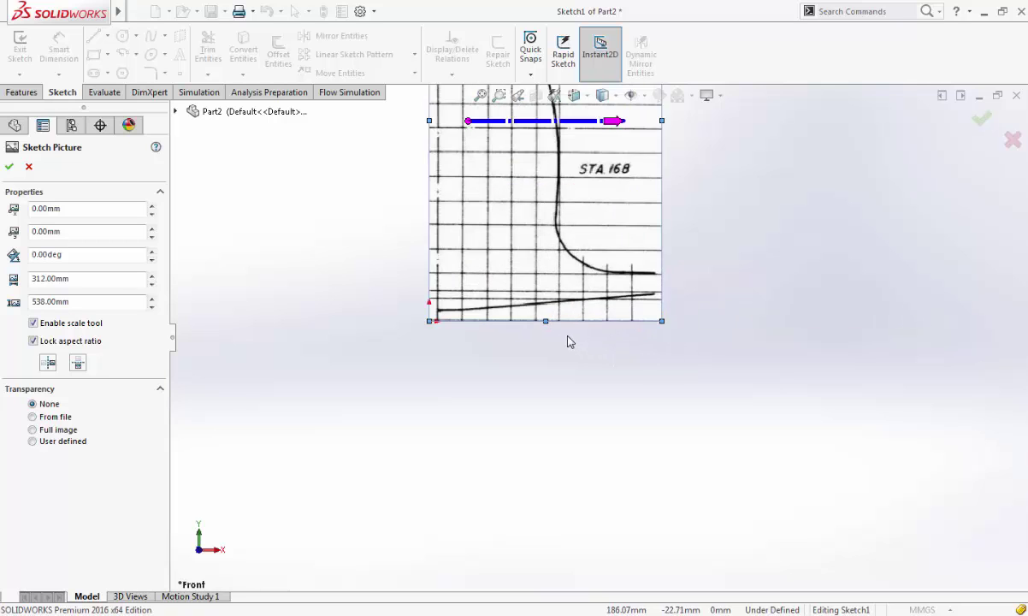
scroll(569, 340, down, 1)
drag(537, 238, 524, 256)
scroll(427, 316, down, 3)
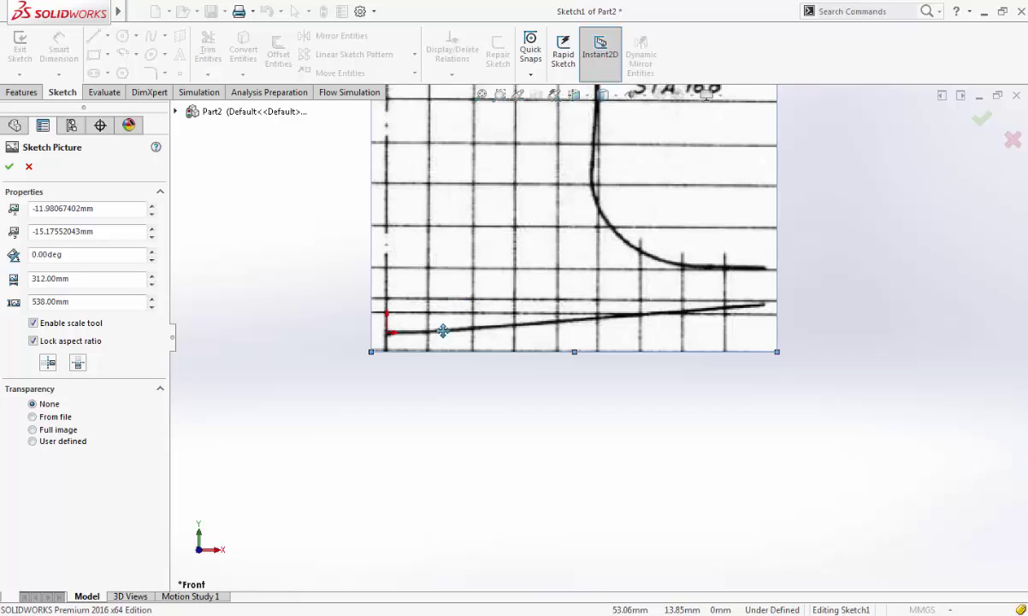
mouse_move(487, 287)
mouse_down()
mouse_move(500, 372)
mouse_move(487, 287)
mouse_up()
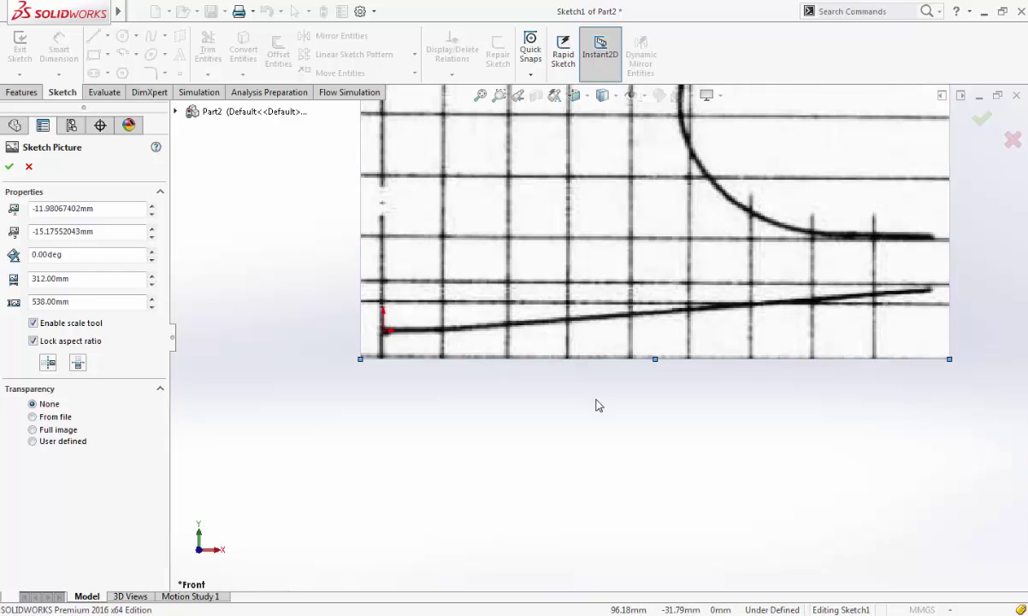
click(9, 166)
Draw a horizontal infinite-length construction line through the origin.
click(107, 36)
click(128, 72)
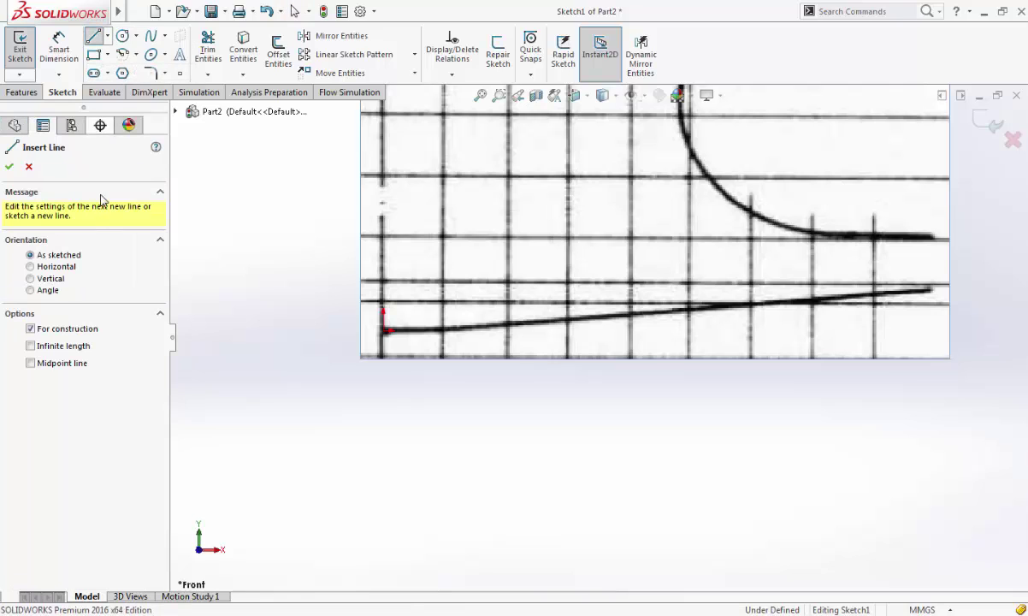
click(31, 265)
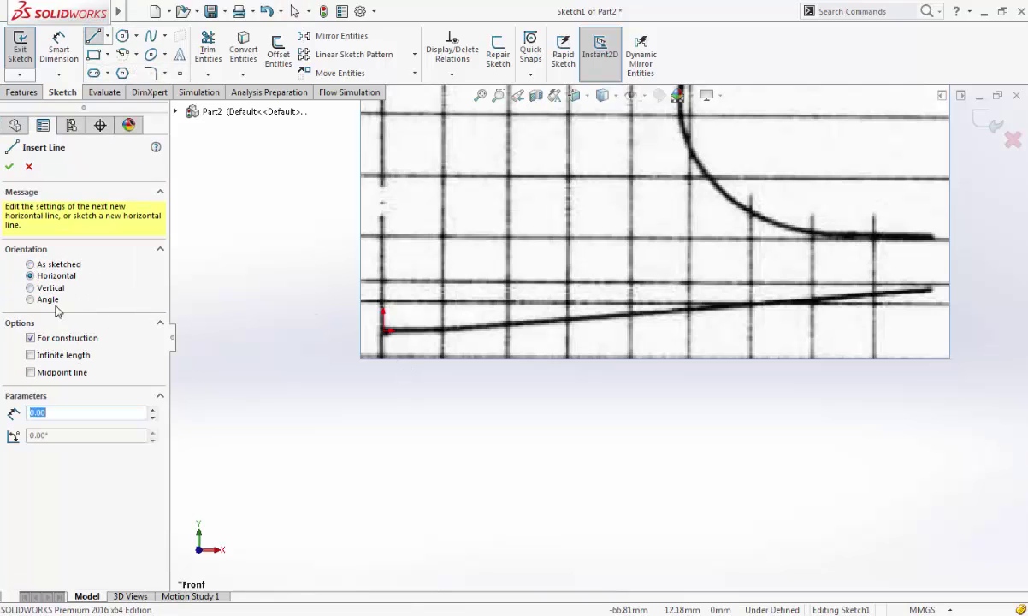
click(31, 354)
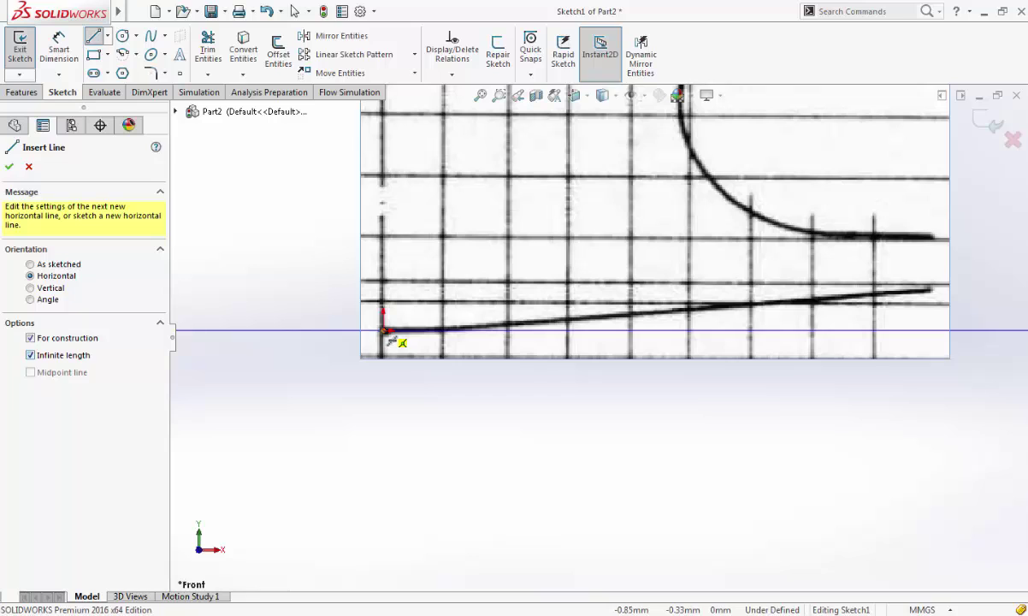
click(384, 330)
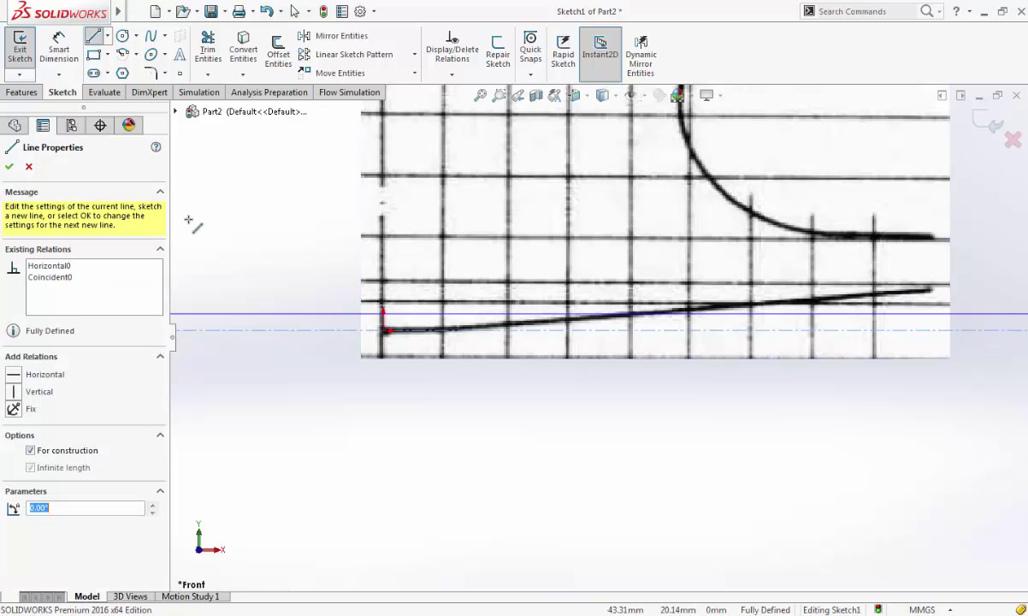
click(10, 165)
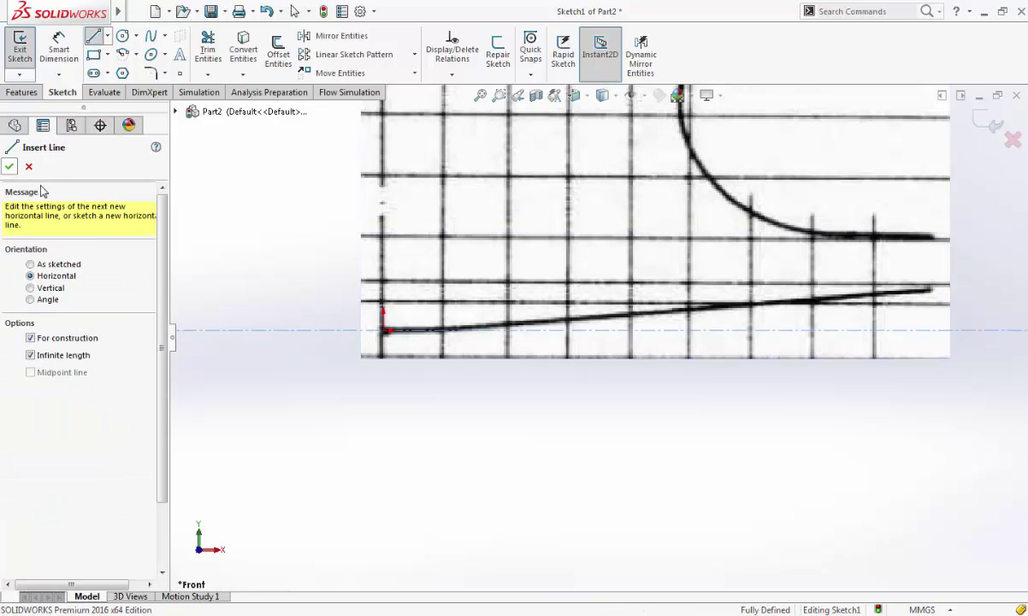
Draw a vertical infinite-length construction line at the section's outer end and place a point where it crosses the horizontal line.
click(30, 288)
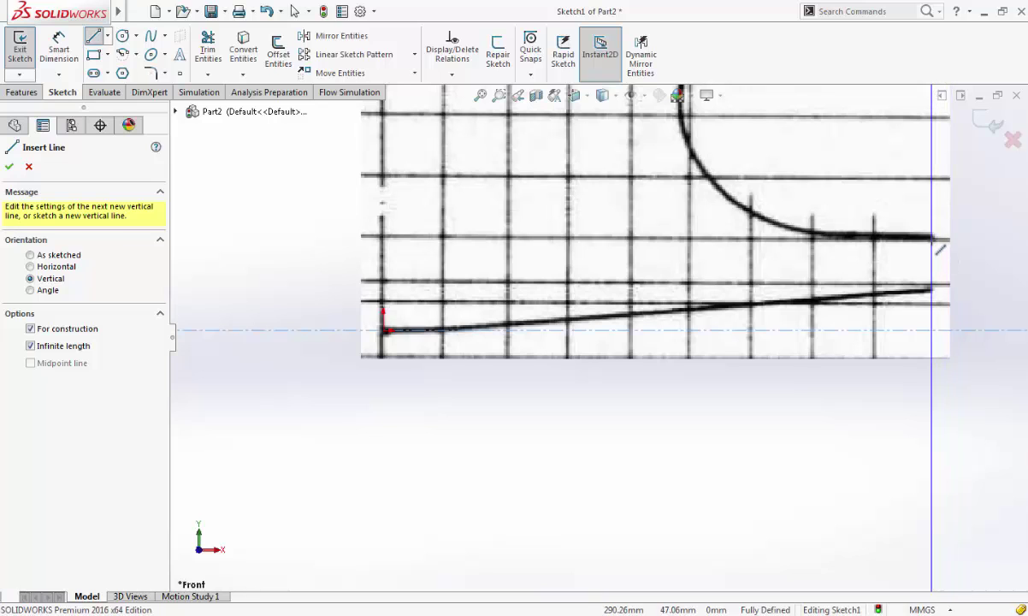
click(933, 249)
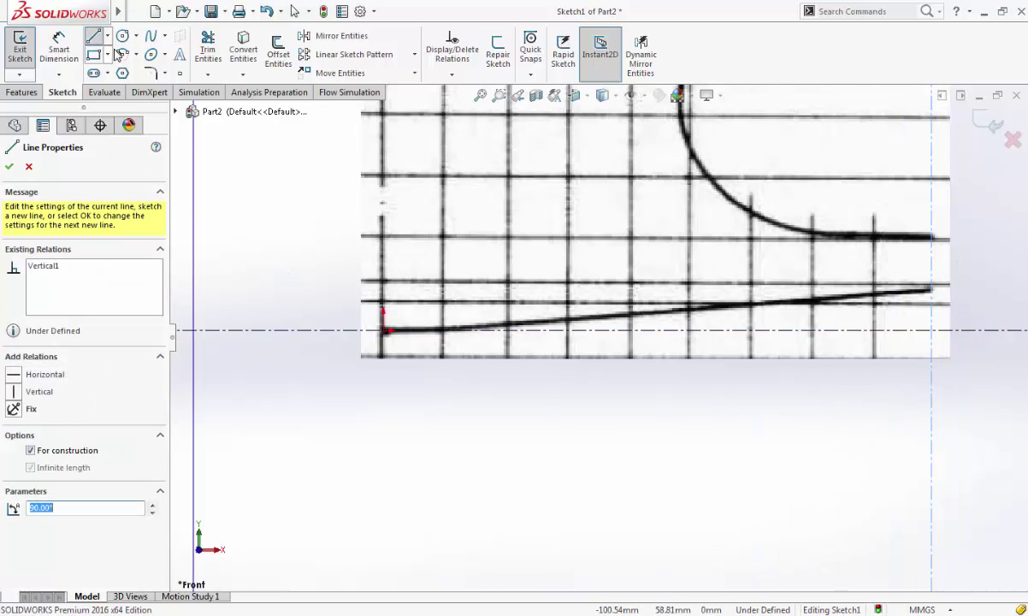
key(Escape)
key(Escape)
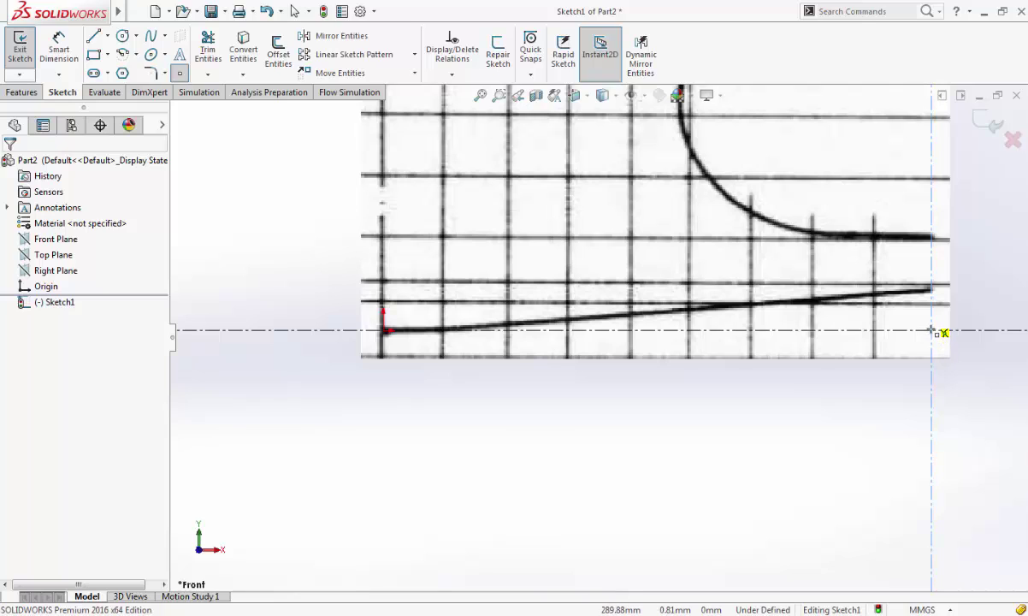
click(932, 330)
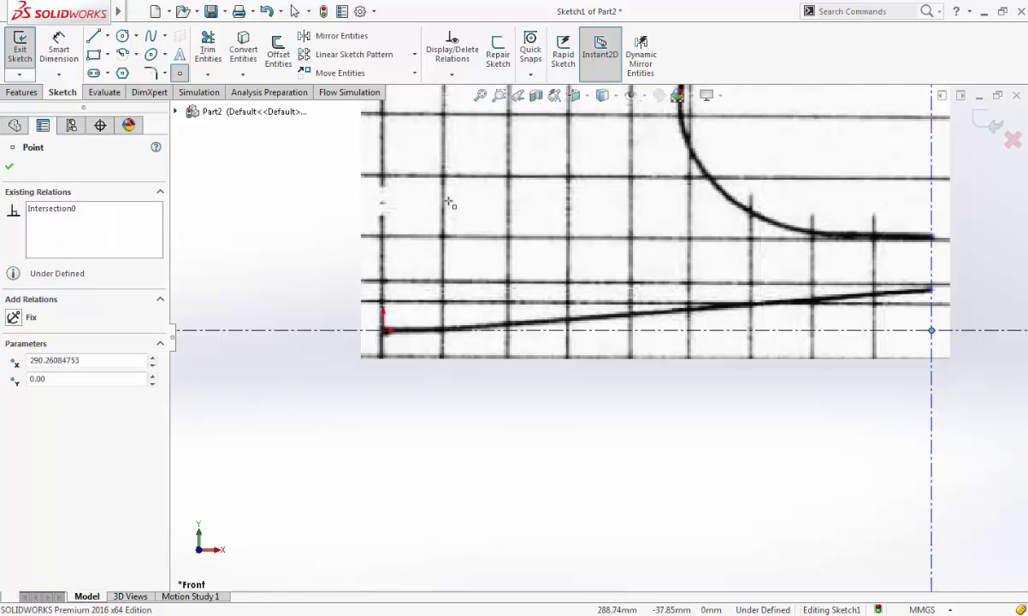
key(Escape)
Dimension the distance between the origin and the intersection point as 200 mm.
click(58, 49)
click(382, 330)
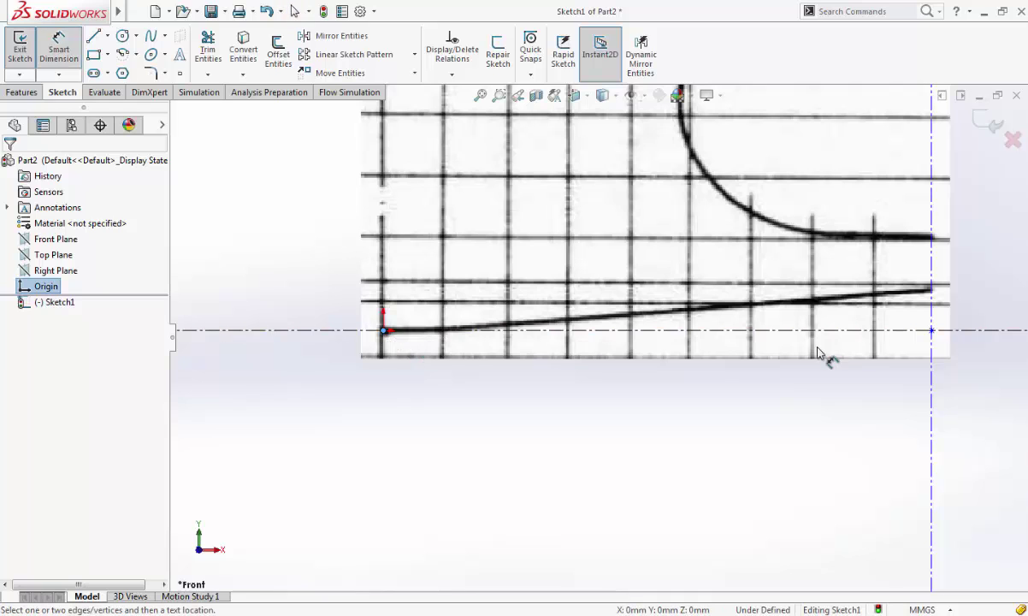
click(932, 331)
click(701, 442)
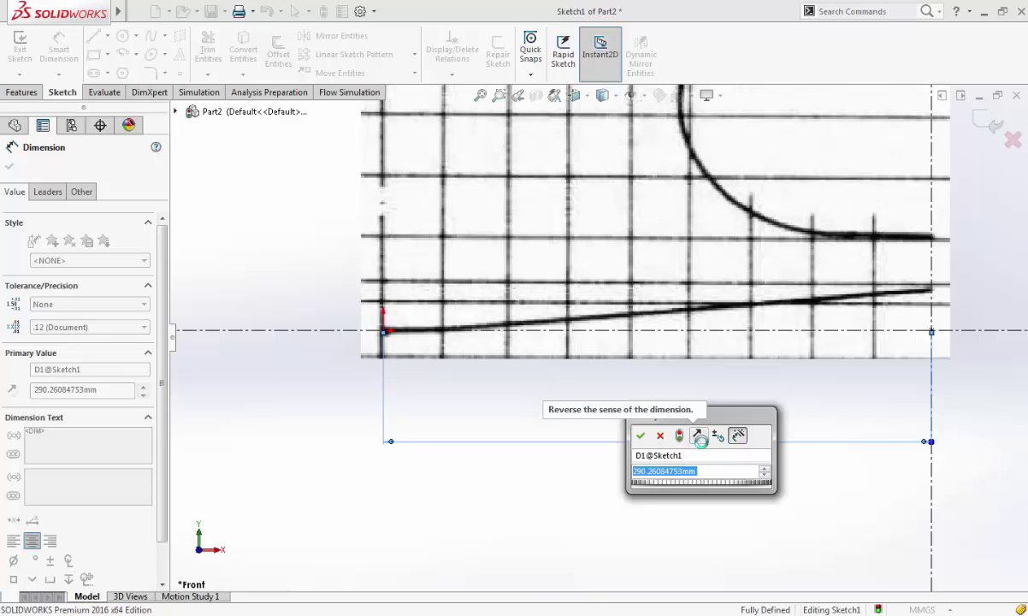
text(20)
key(Return)
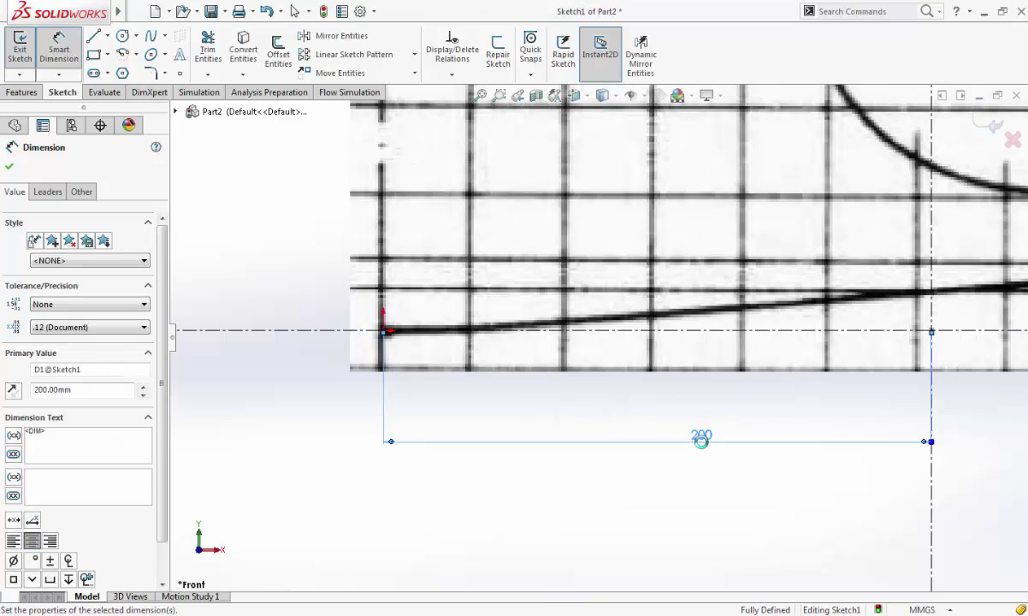
key(f)
key(Escape)
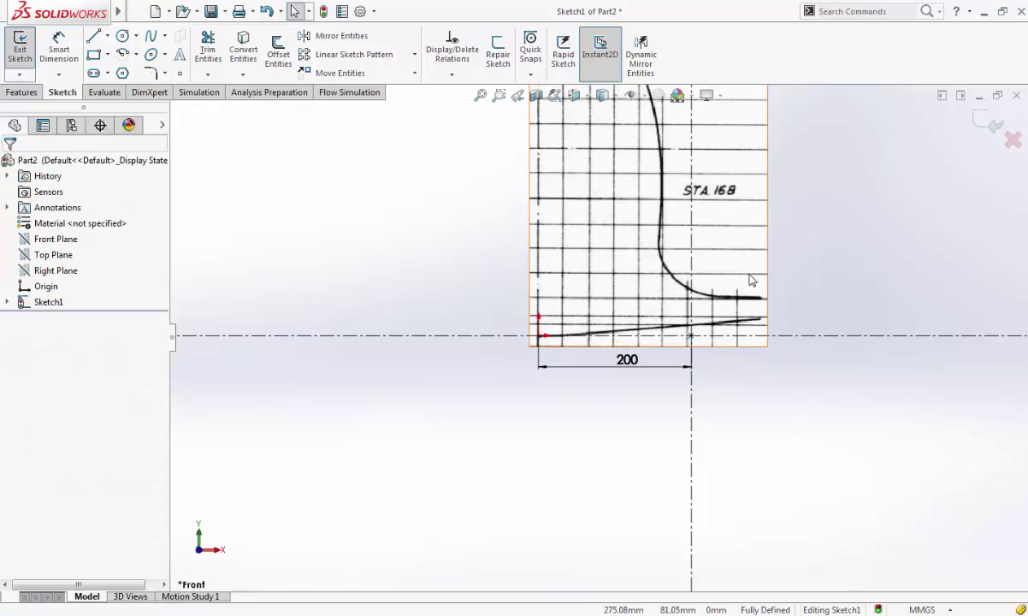
Open the sketch picture for editing and rescale it so the section's outer end meets the vertical construction line.
key(z)
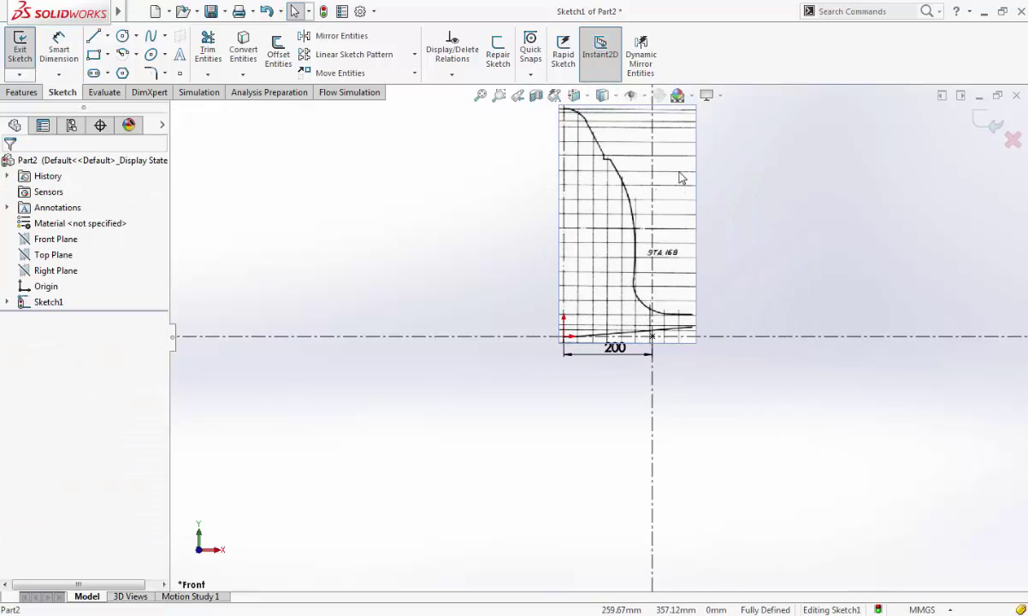
click(688, 323)
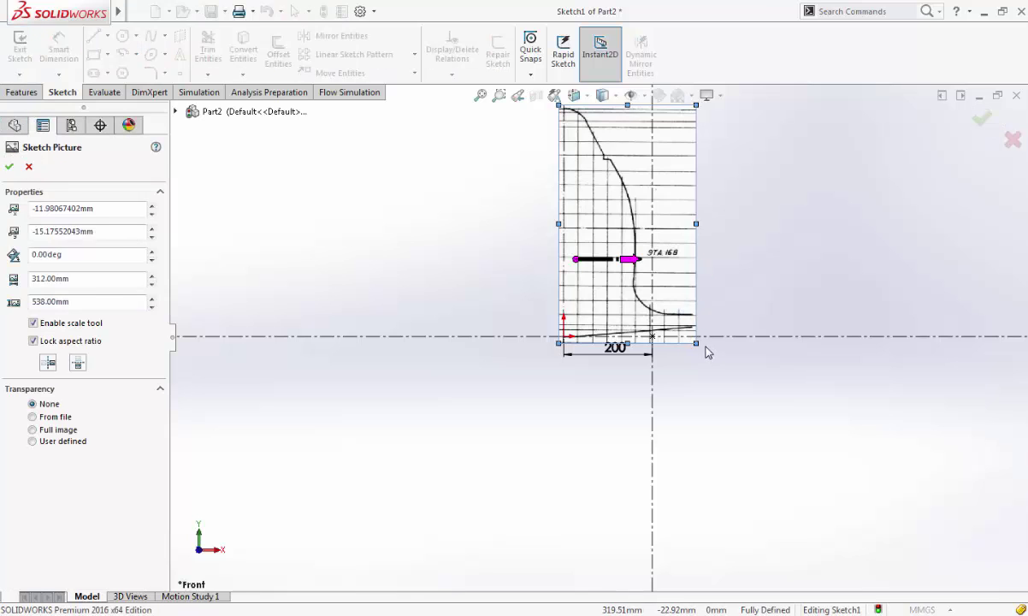
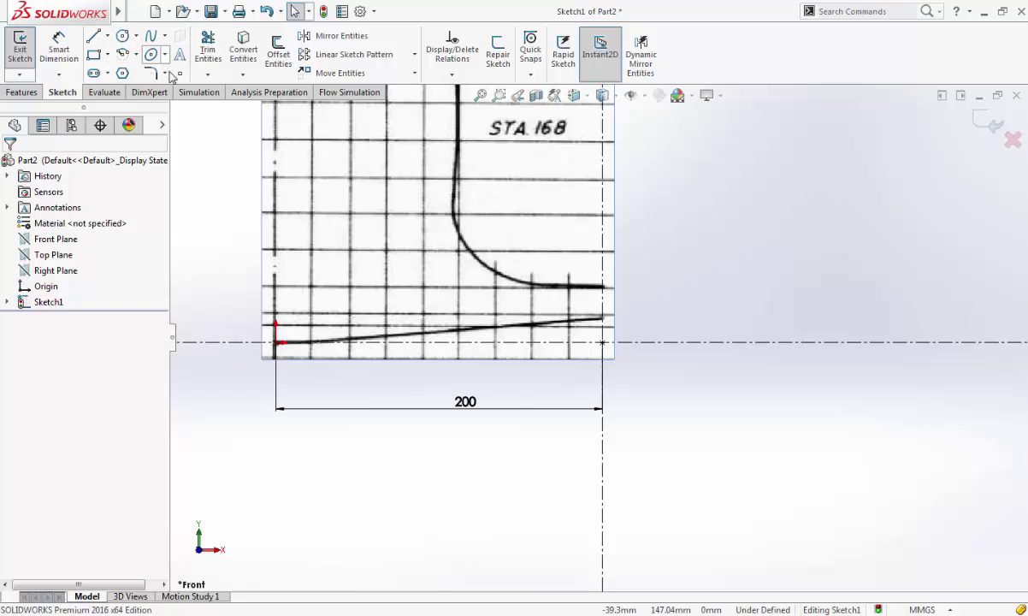
Place sketch points along the section outline from its apex on the centreline down to the inner corner of the small step.
click(180, 75)
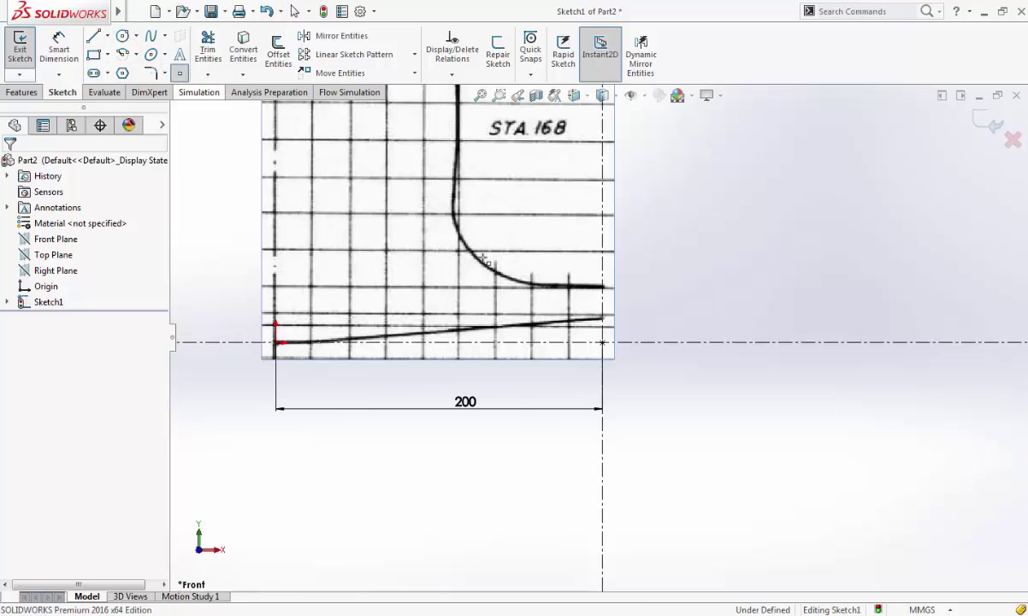
scroll(592, 287, up, 6)
scroll(590, 225, down, 5)
scroll(462, 253, down, 3)
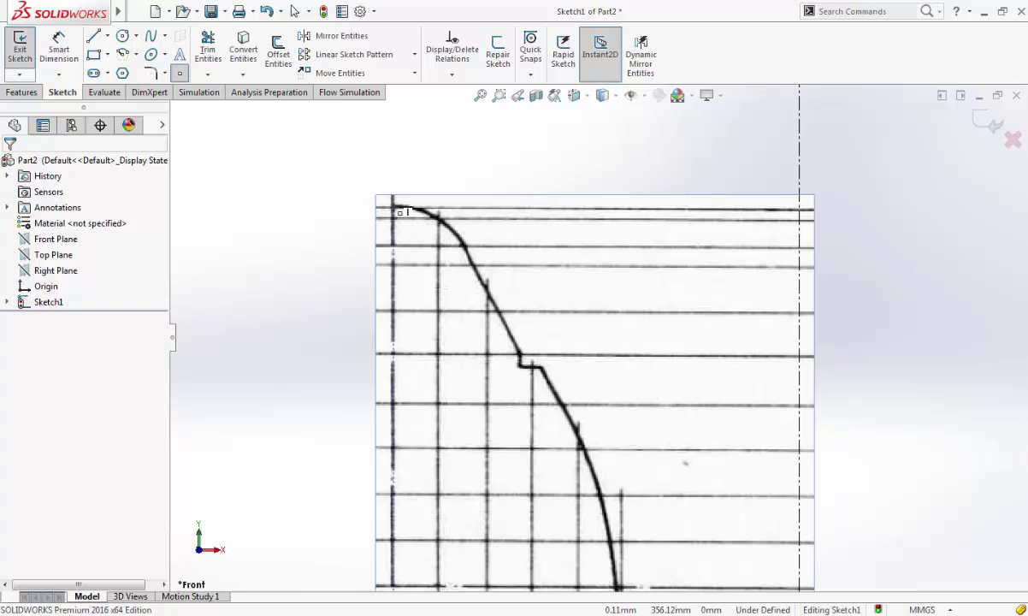
click(395, 209)
scroll(398, 210, down, 3)
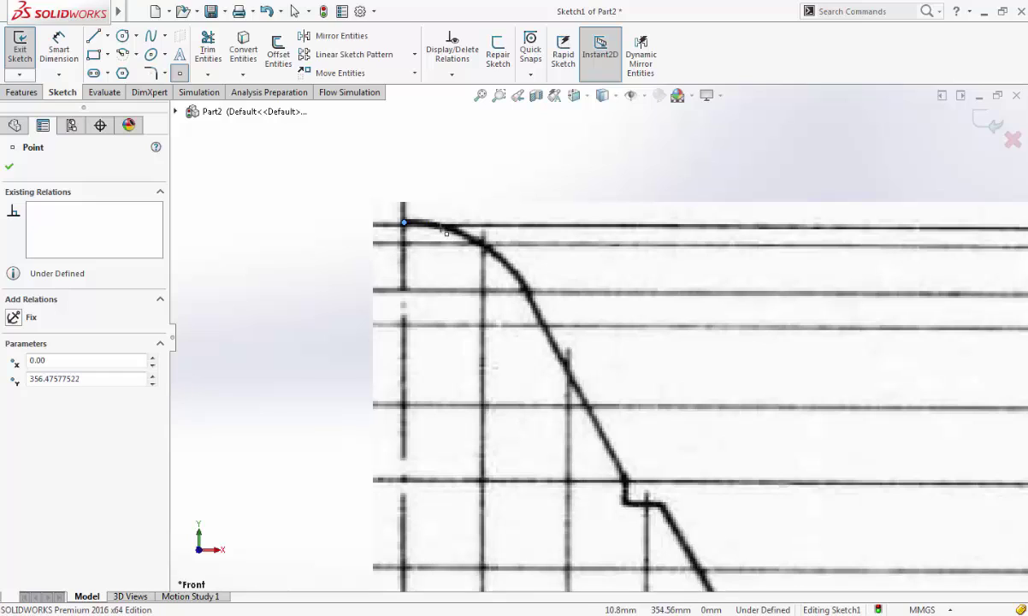
click(436, 223)
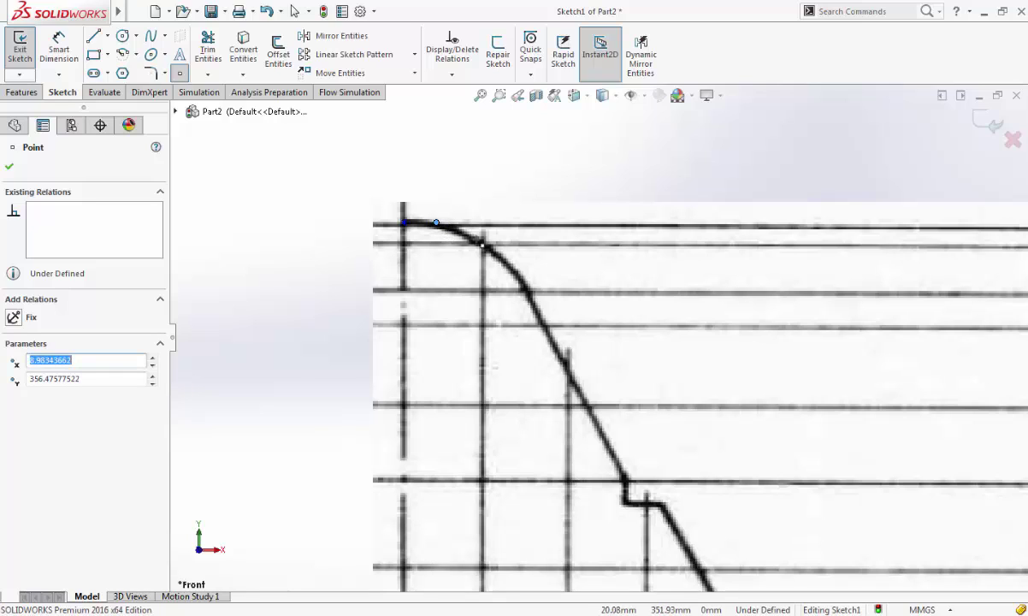
click(485, 247)
click(544, 324)
click(568, 370)
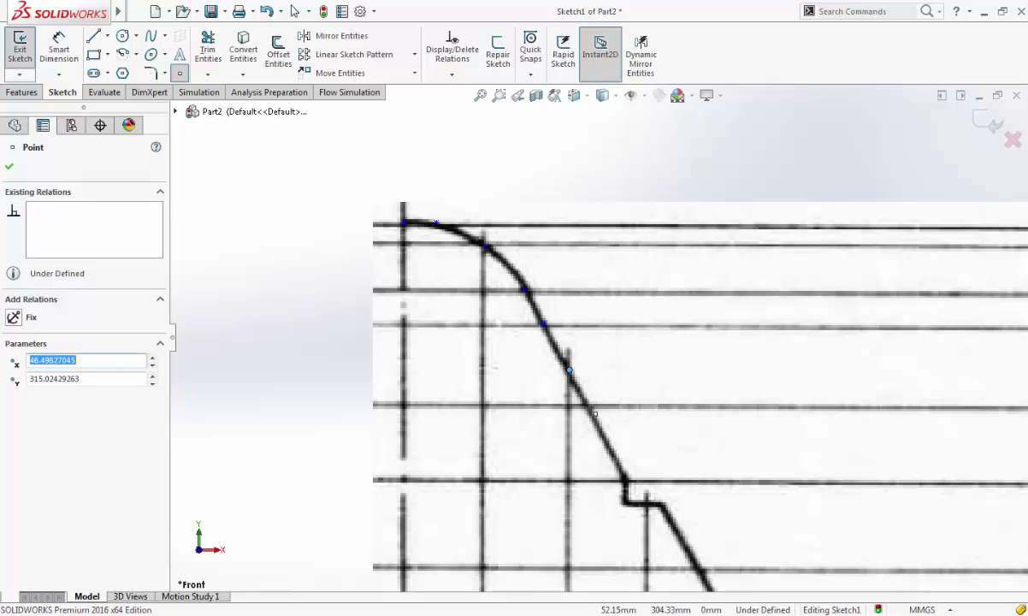
click(590, 405)
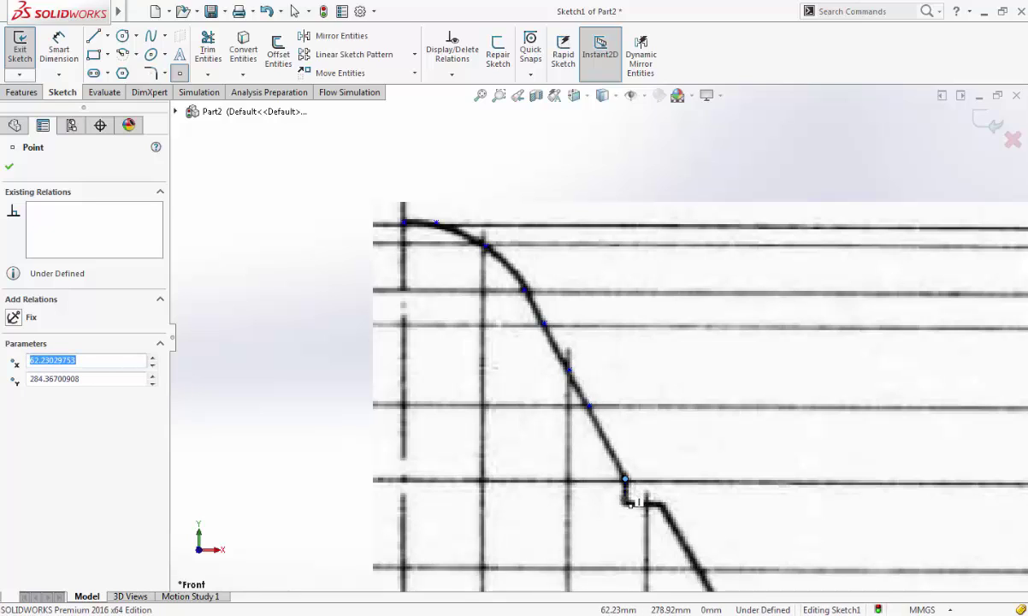
click(626, 499)
Place sketch points from the outer corner of the small step down the sloping outline, at its crossings with the grid lines.
scroll(685, 510, up, 5)
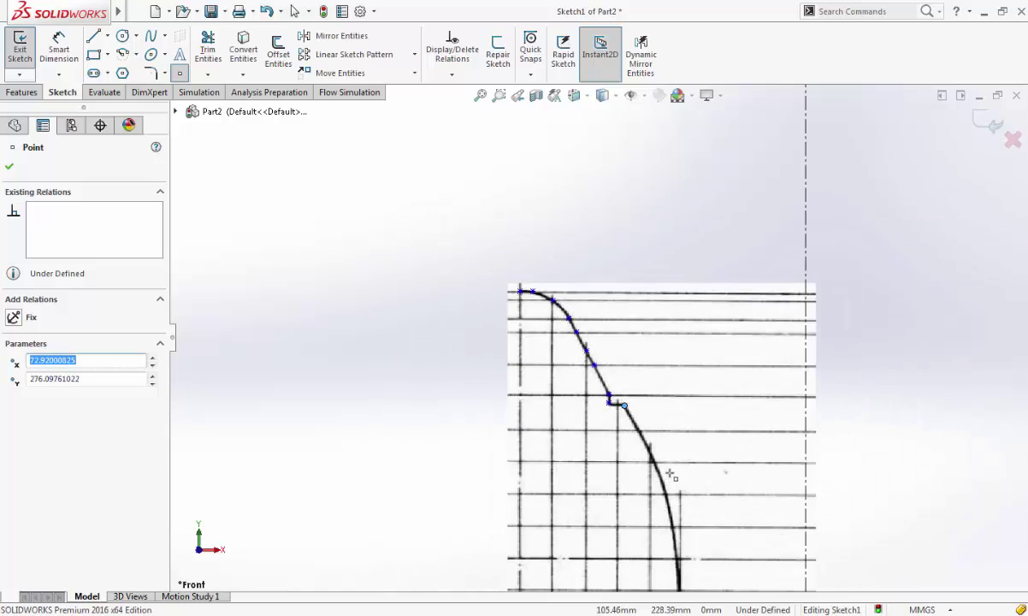
scroll(610, 393, down, 2)
click(616, 396)
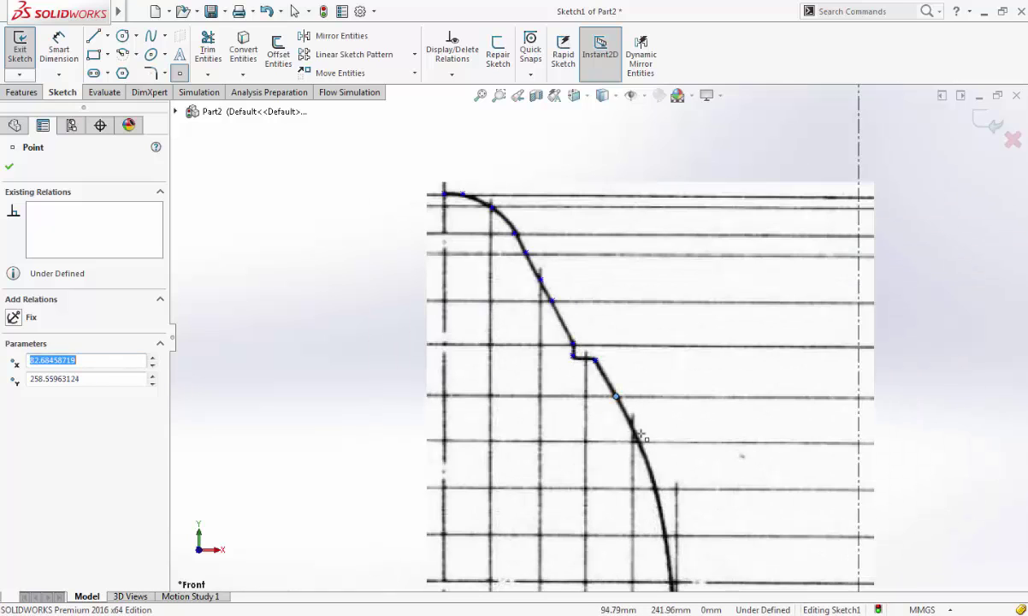
click(634, 429)
scroll(634, 428, down, 4)
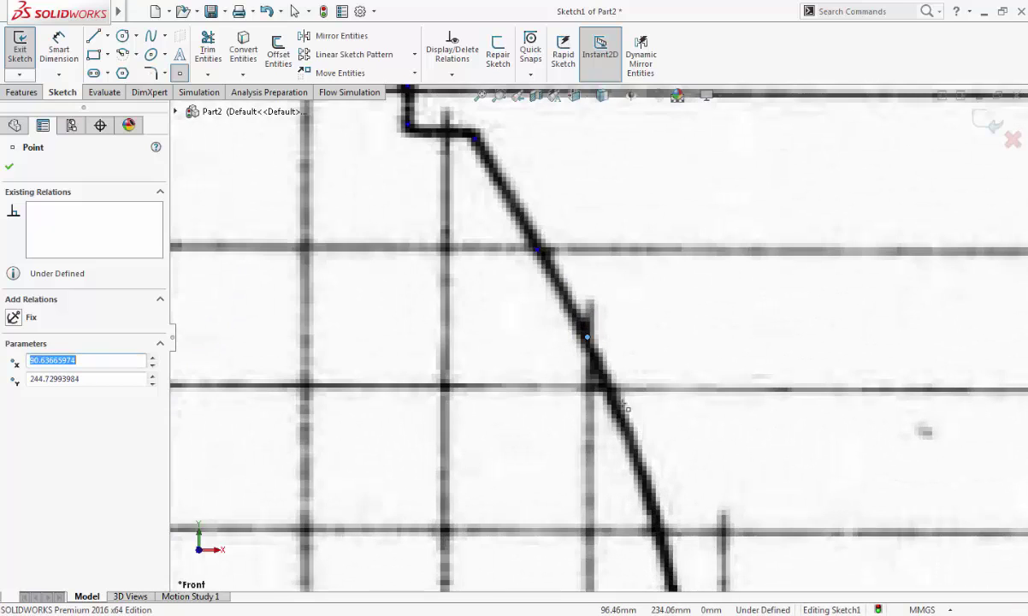
click(611, 388)
click(661, 532)
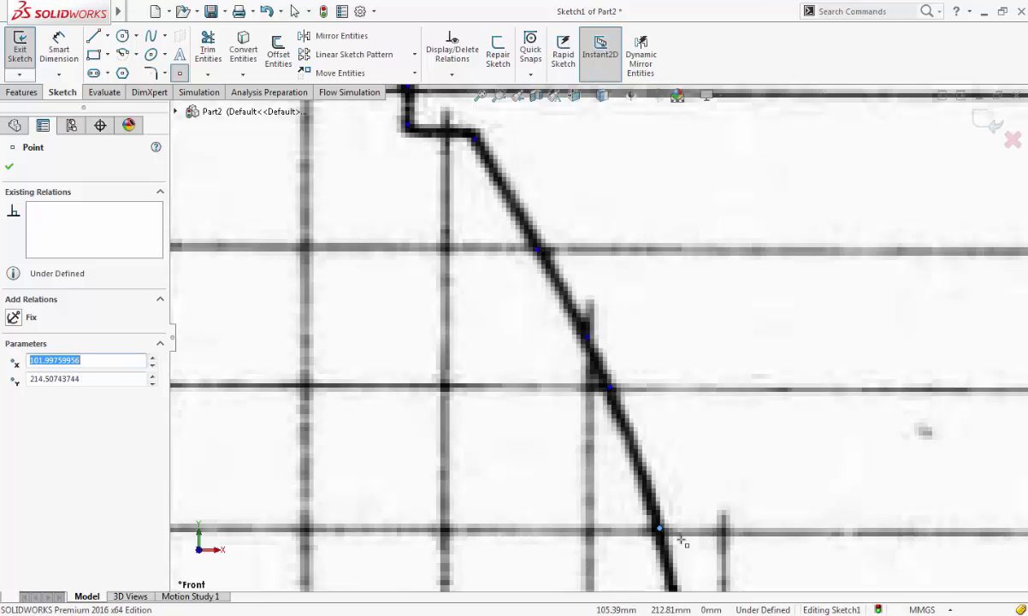
Continue placing sketch points at the grid crossings down the near-vertical side of the outline, past the STA. 168 label.
scroll(661, 532, up, 3)
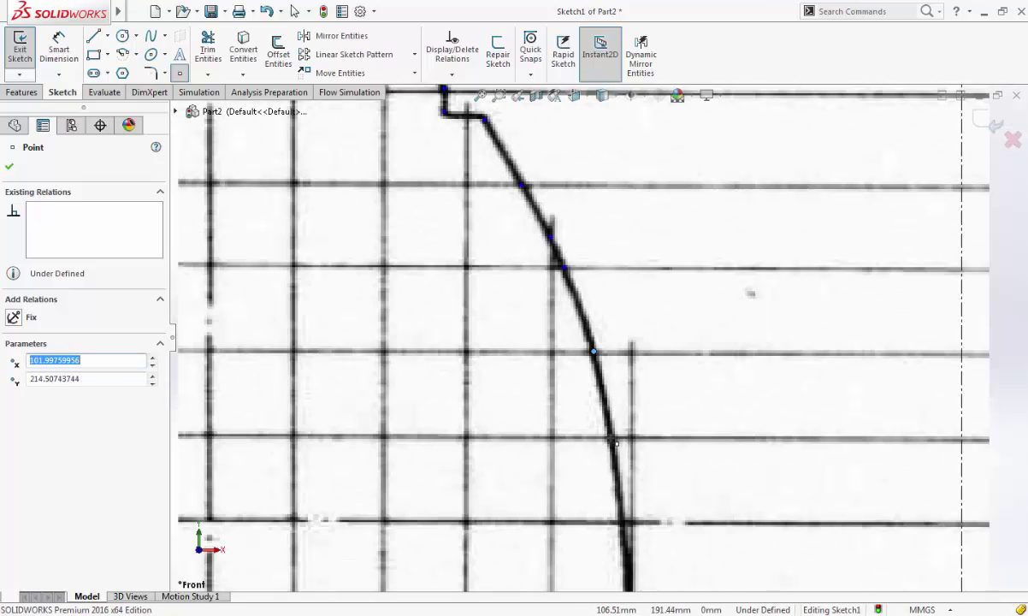
click(612, 438)
click(628, 524)
scroll(633, 520, up, 2)
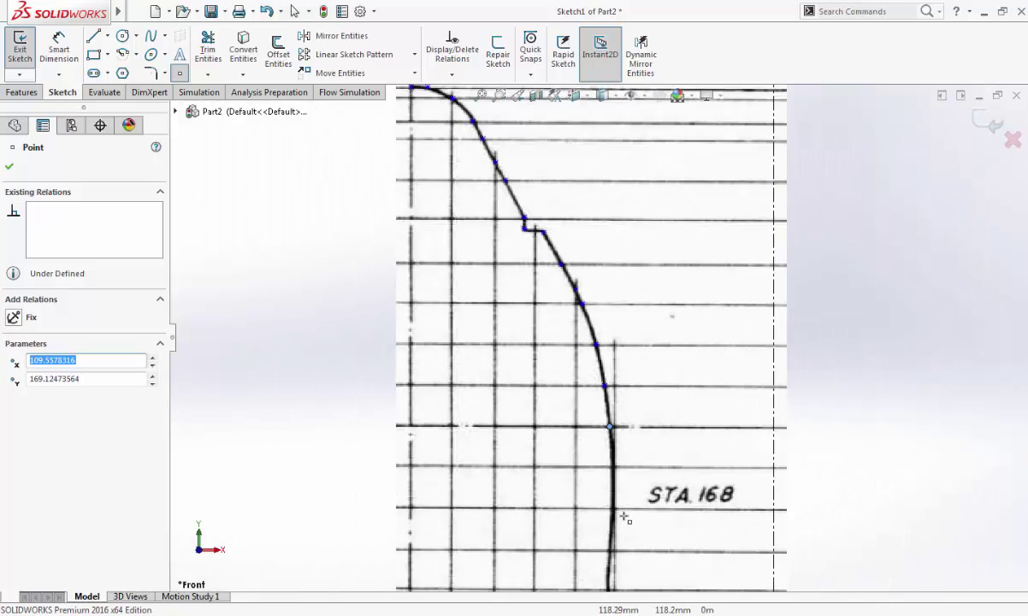
scroll(612, 417, down, 2)
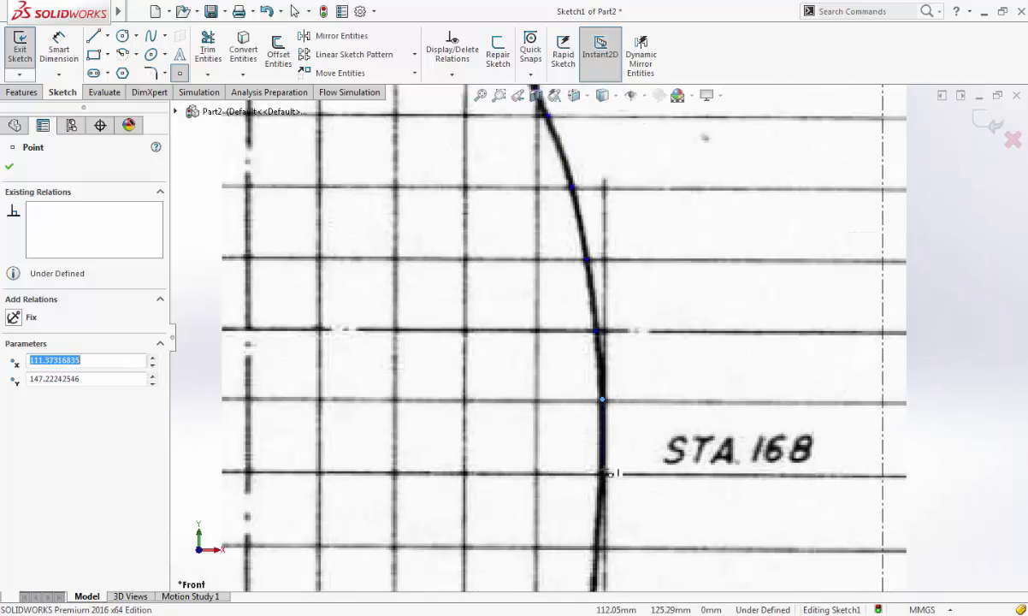
click(603, 400)
click(602, 471)
click(602, 548)
scroll(602, 548, down, 2)
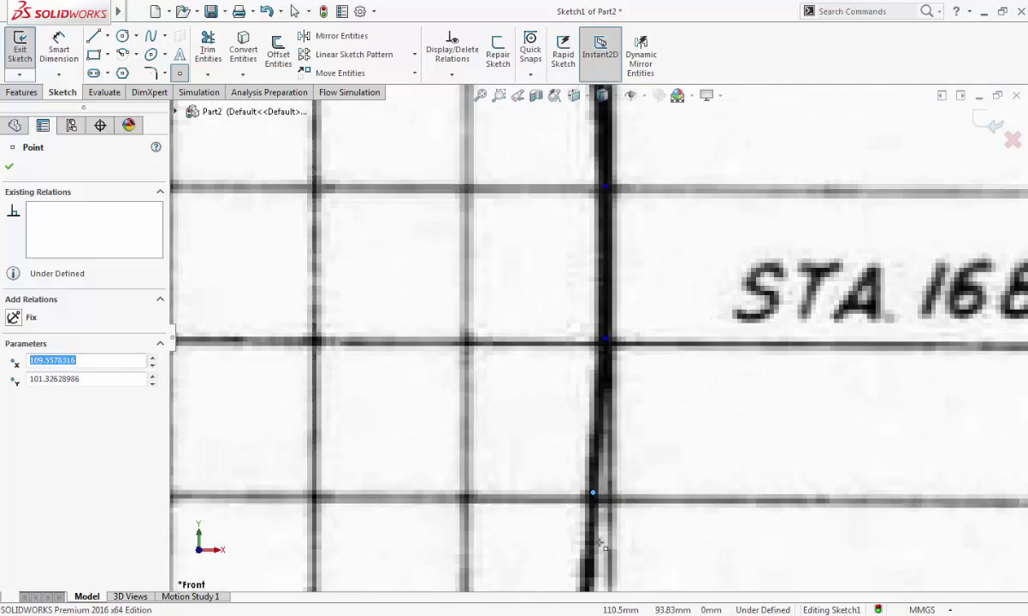
Place sketch points around the concave lower curve and along its flat end to the vertical construction line.
scroll(609, 455, up, 2)
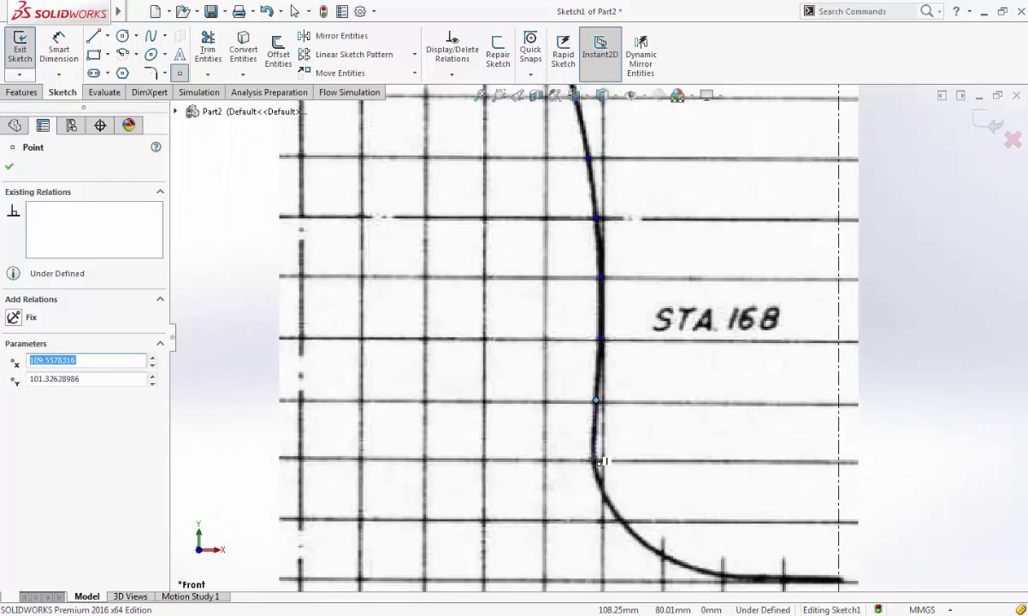
scroll(599, 462, down, 2)
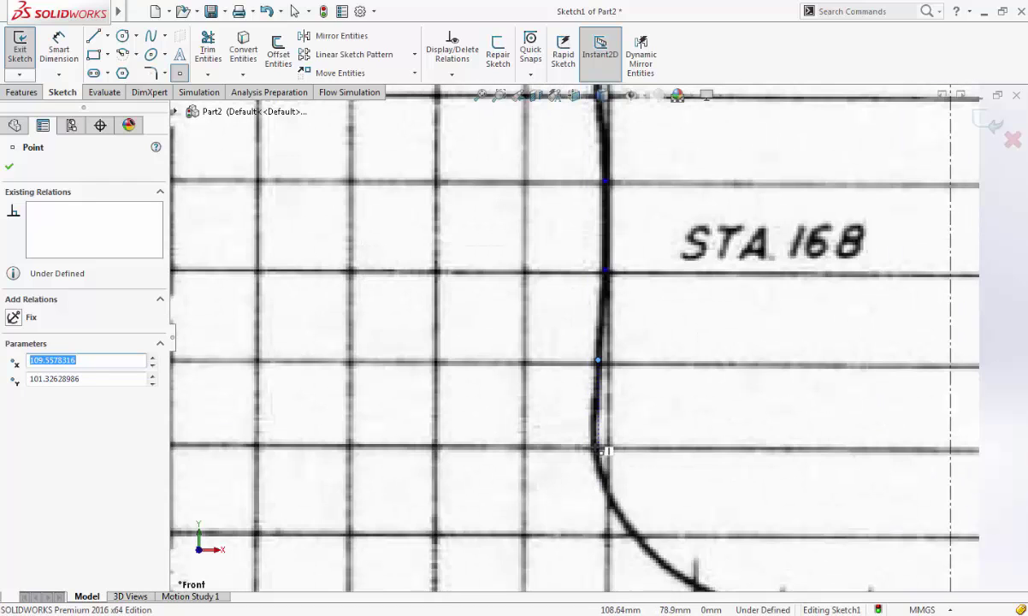
click(597, 446)
click(604, 483)
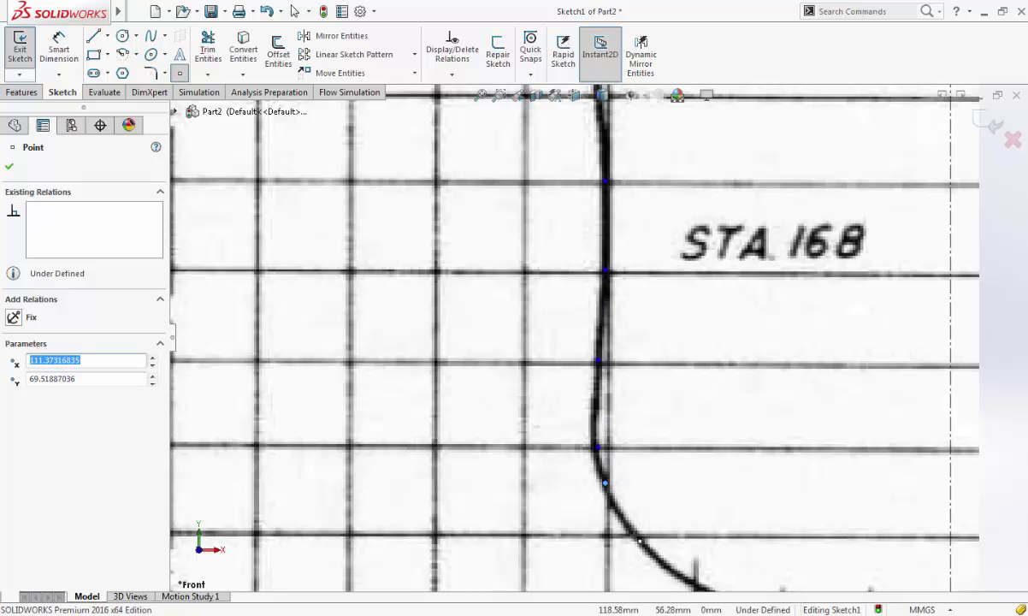
click(639, 541)
scroll(639, 540, down, 2)
scroll(666, 491, up, 2)
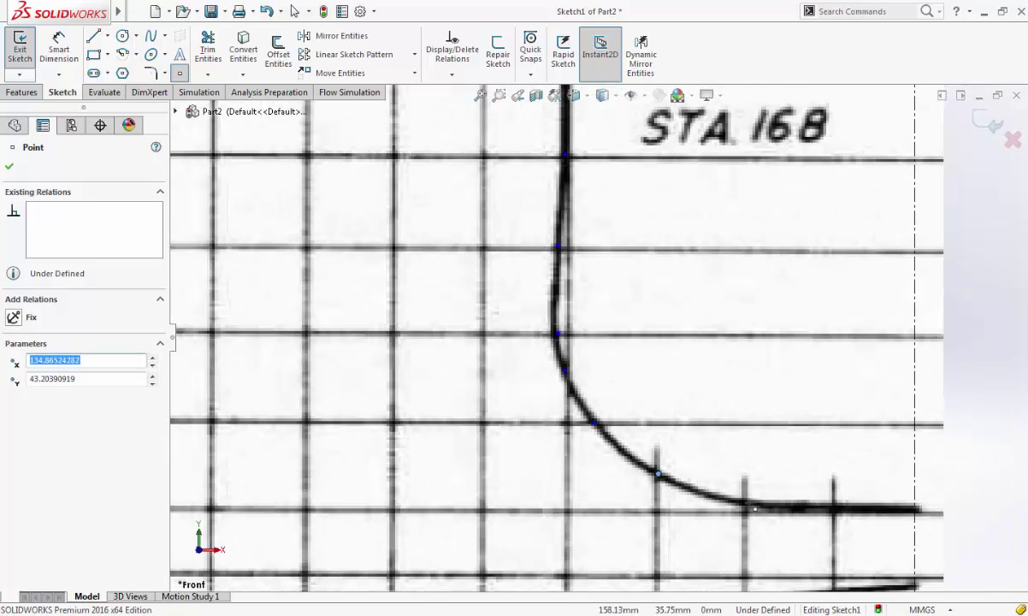
click(753, 506)
click(834, 507)
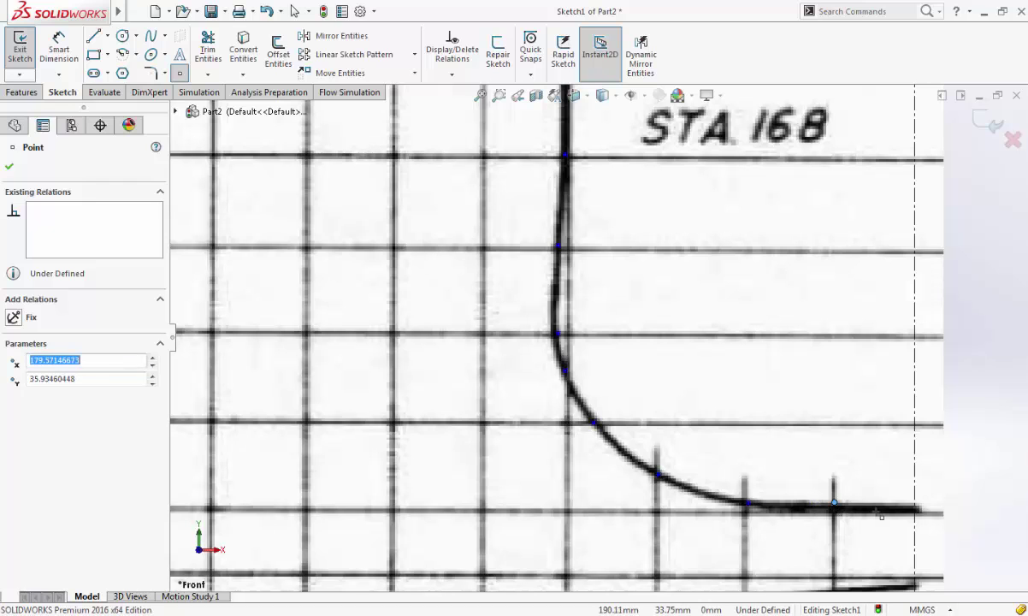
click(925, 512)
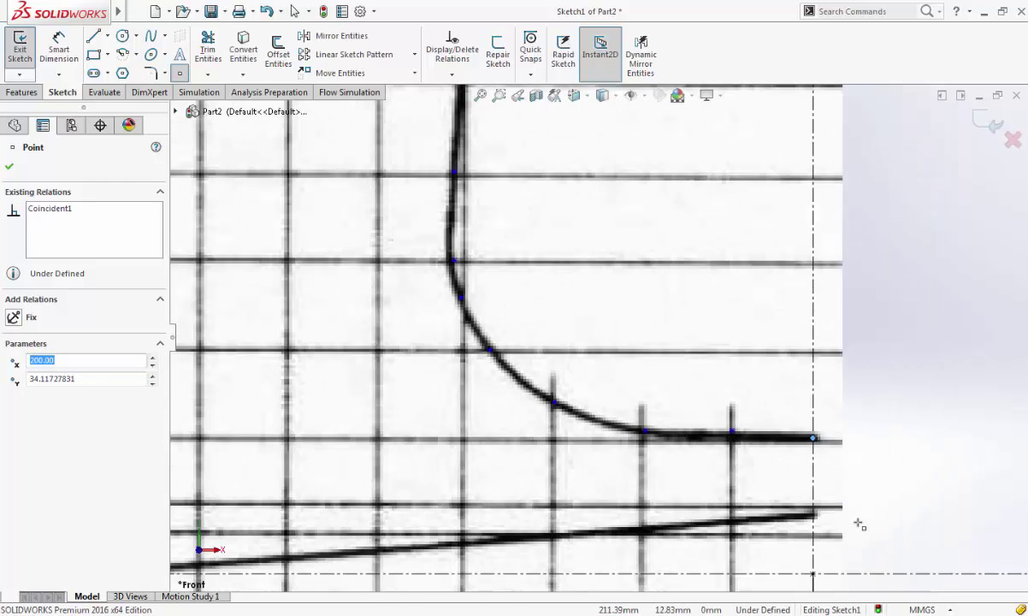
Place sketch points along the bottom sloping edge from the vertical construction line inward to the centreline beside the origin.
click(813, 515)
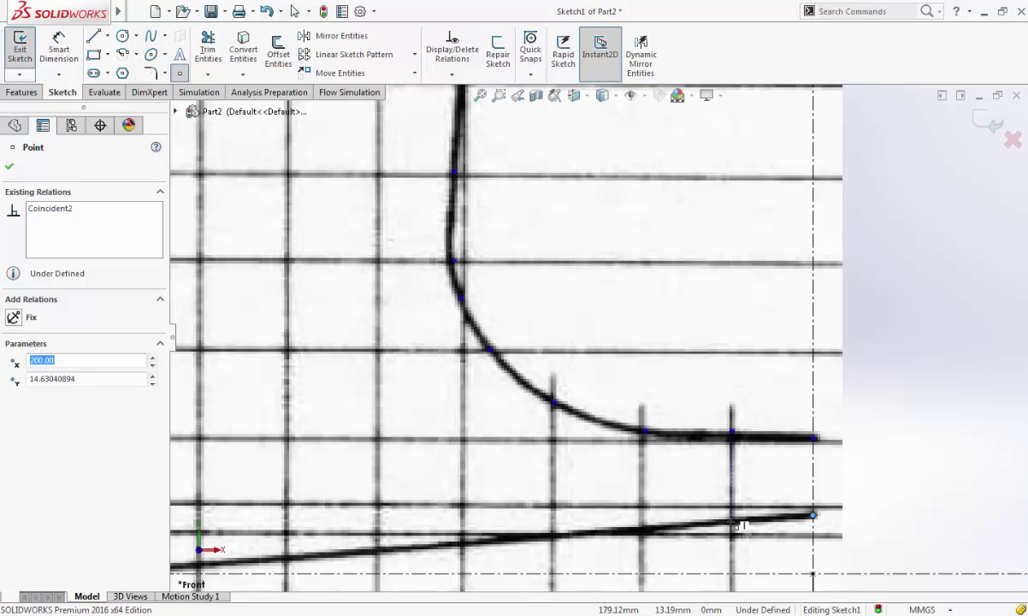
click(732, 520)
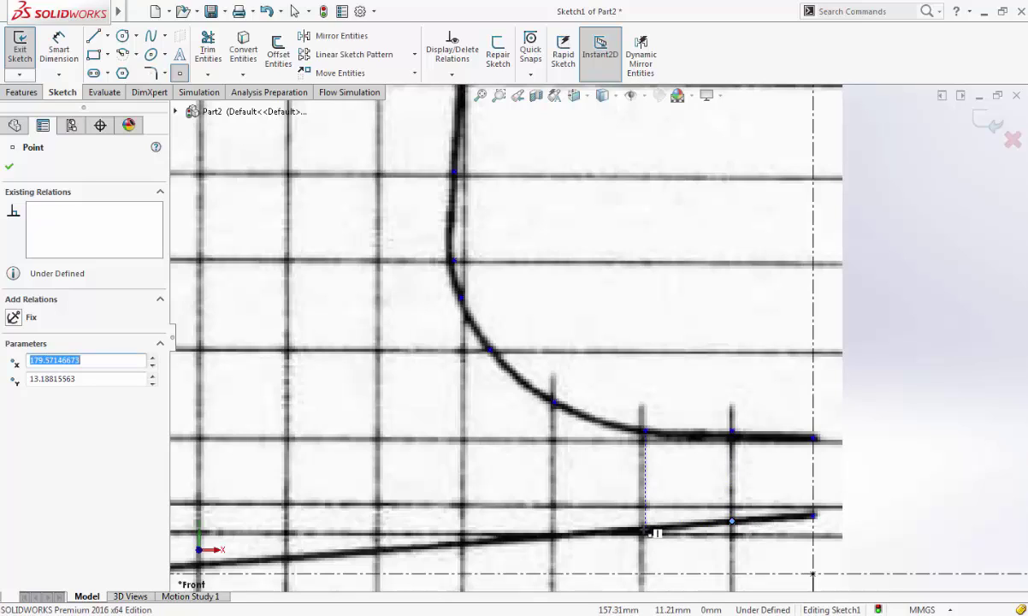
click(644, 530)
click(555, 536)
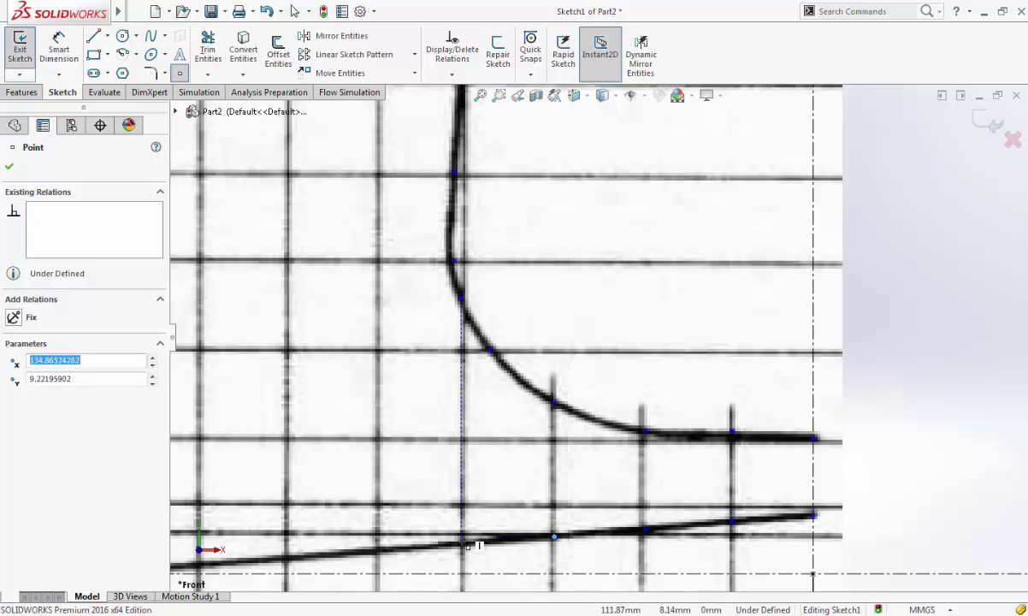
click(461, 542)
click(380, 554)
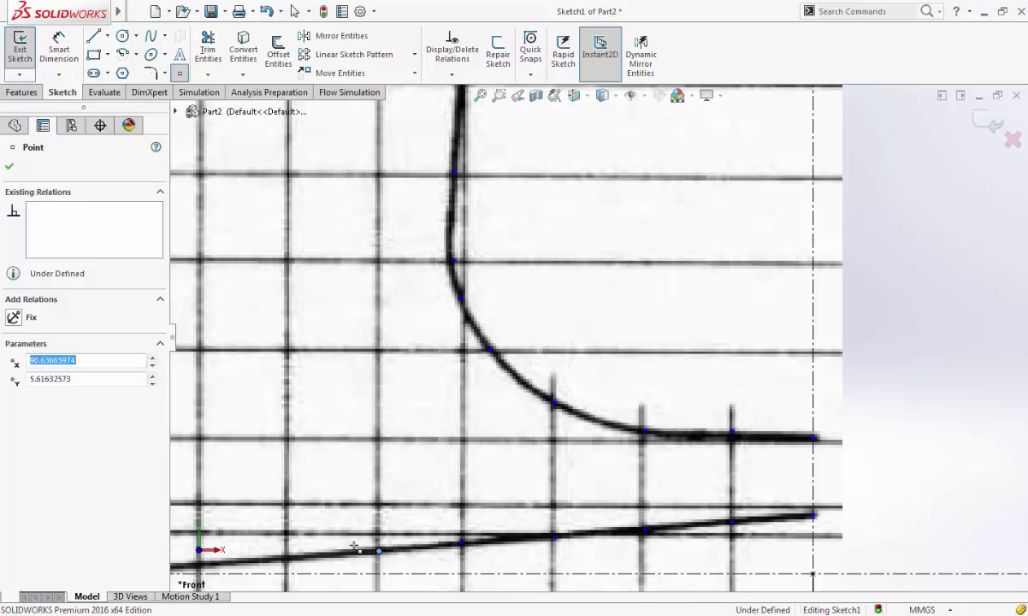
scroll(381, 554, down, 2)
click(417, 440)
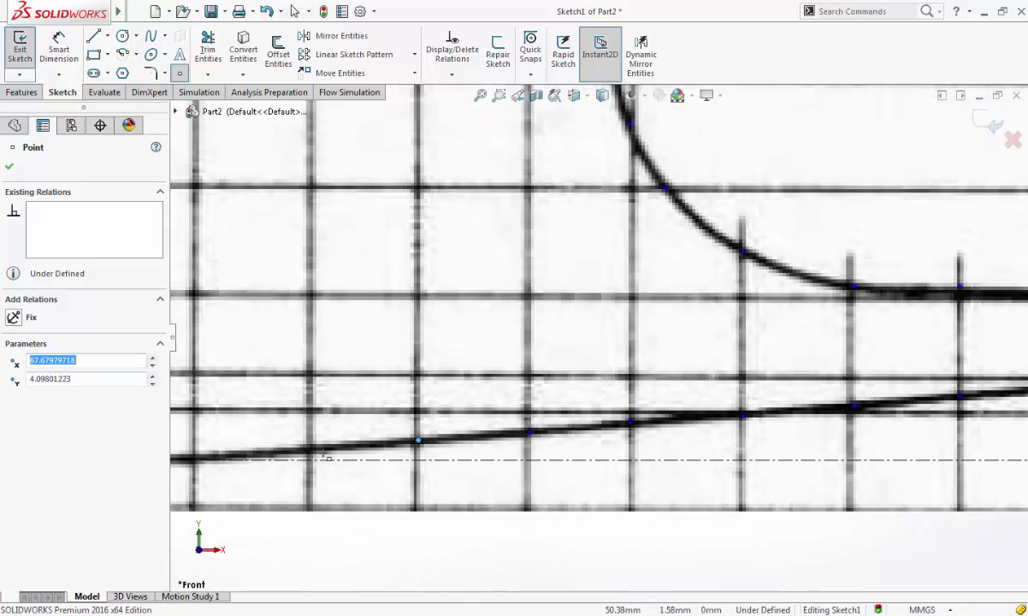
click(316, 453)
scroll(356, 427, up, 3)
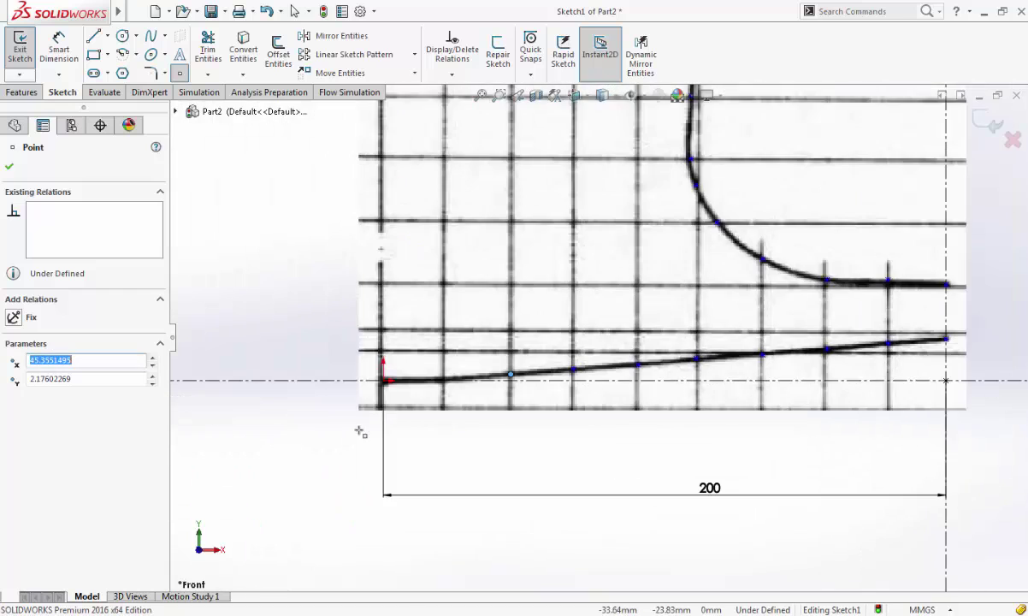
scroll(532, 339, down, 3)
drag(535, 336, 419, 334)
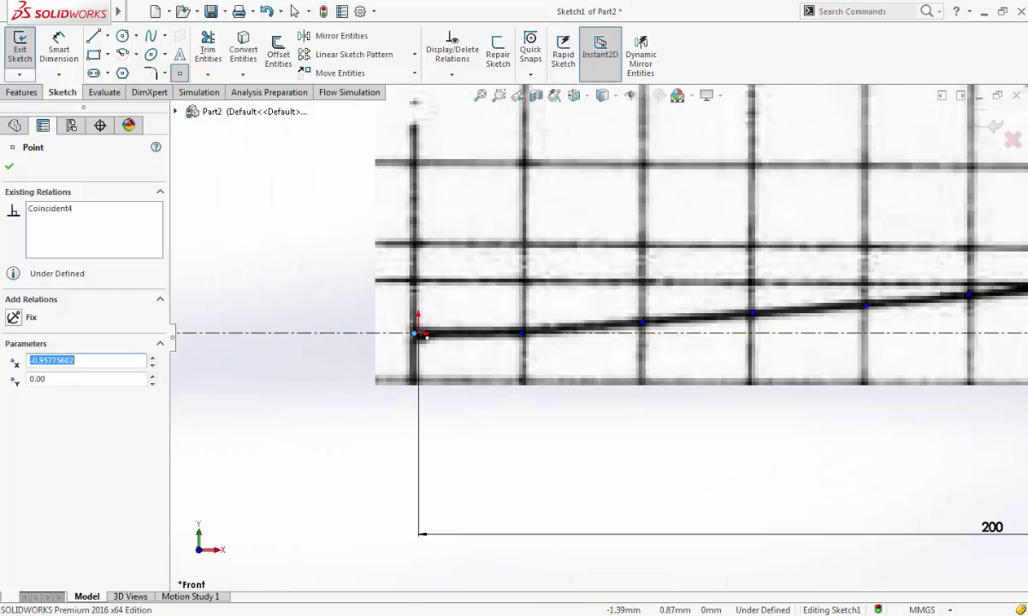
Delete the misplaced point beside the origin and place a new point exactly on the origin.
key(Escape)
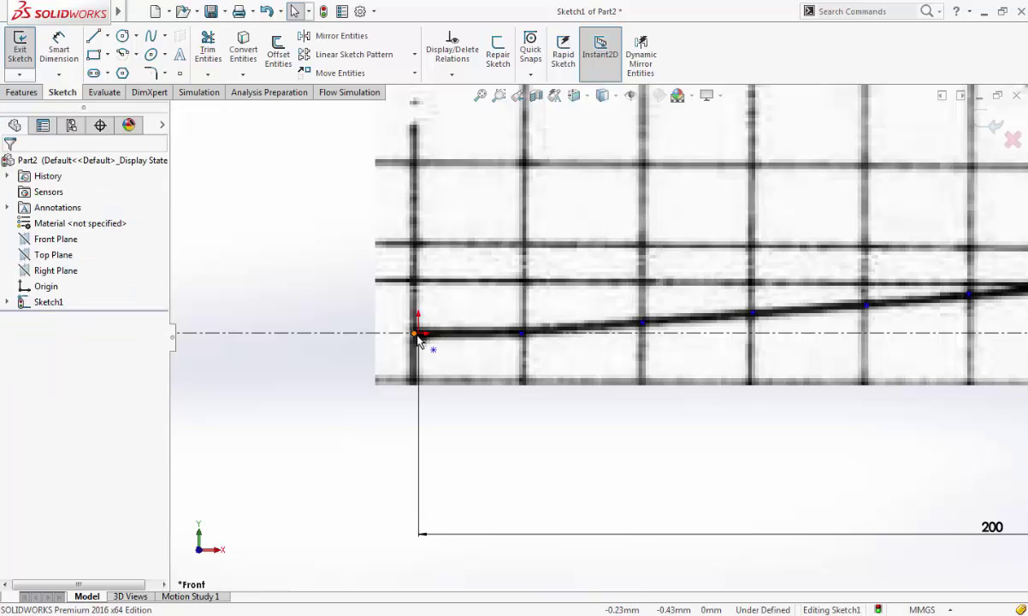
click(416, 337)
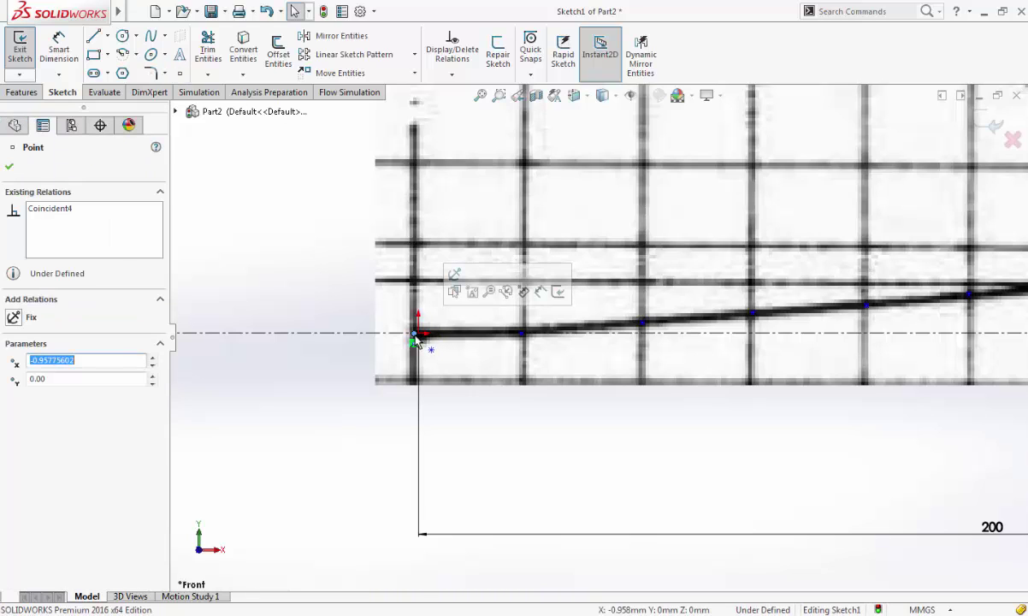
key(Escape)
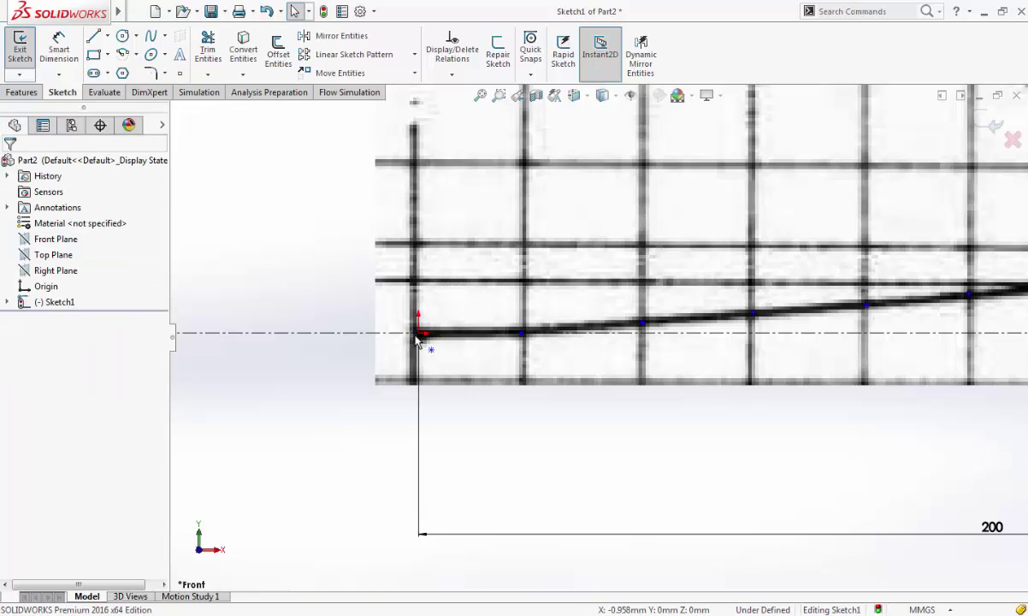
click(179, 73)
click(419, 335)
Add two sketch points on the outline just above the start of the concave lower curve, between the existing grid-line points.
scroll(597, 336, up, 3)
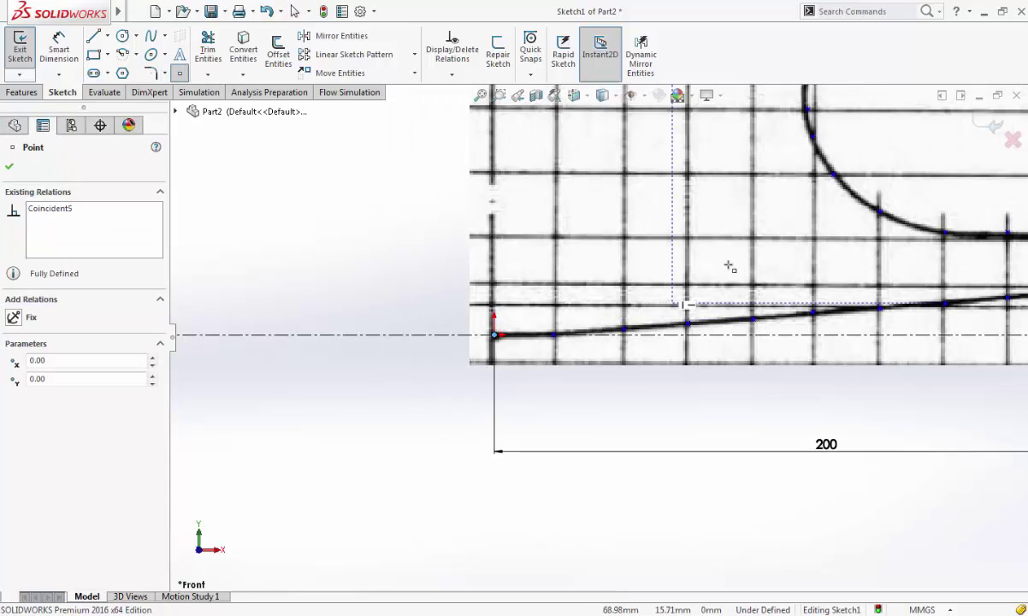
scroll(730, 267, up, 2)
scroll(803, 237, down, 3)
scroll(790, 233, up, 2)
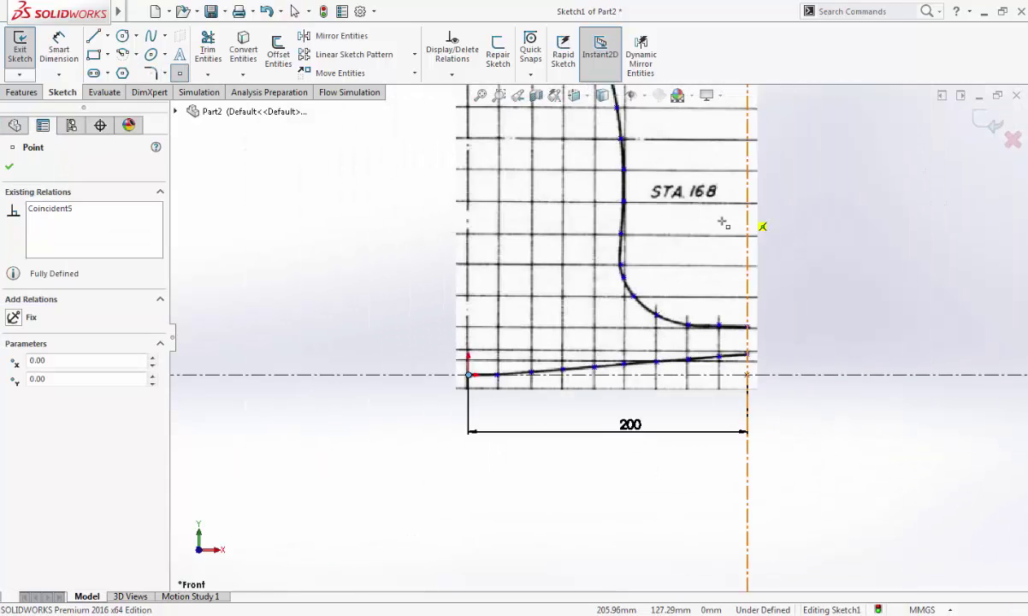
scroll(558, 395, down, 5)
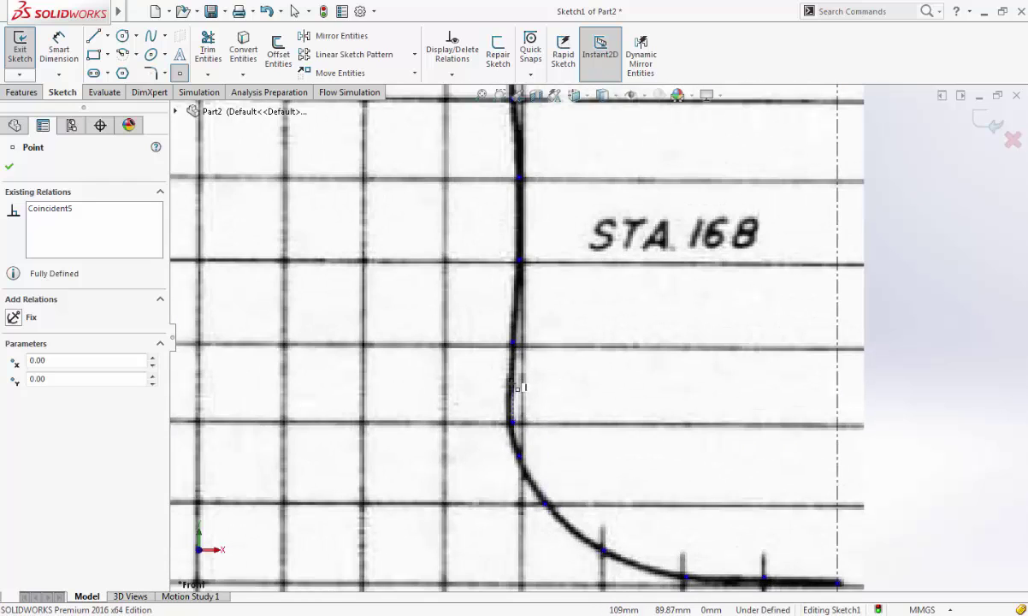
scroll(517, 387, down, 2)
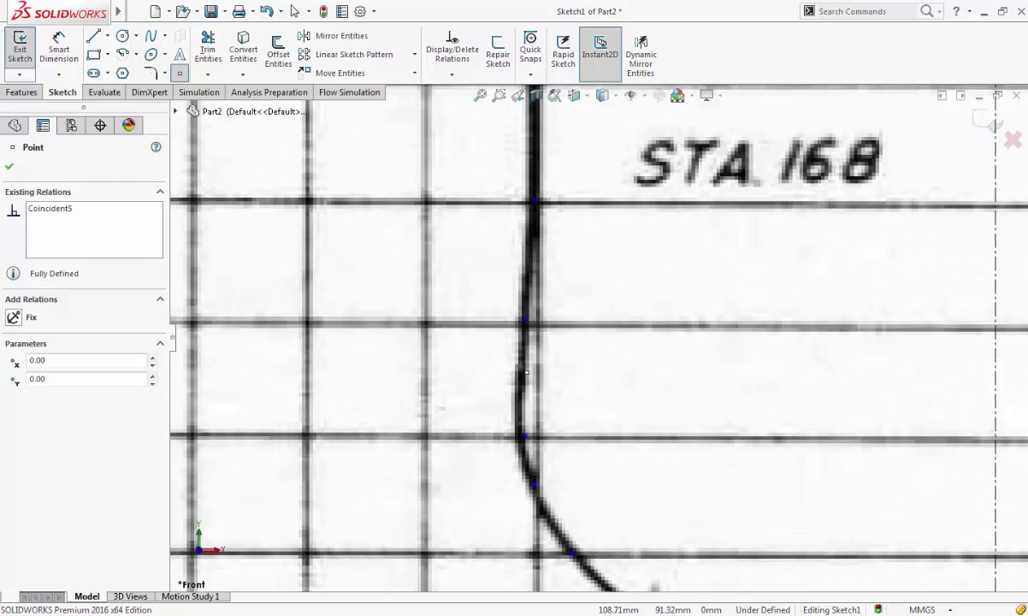
click(526, 356)
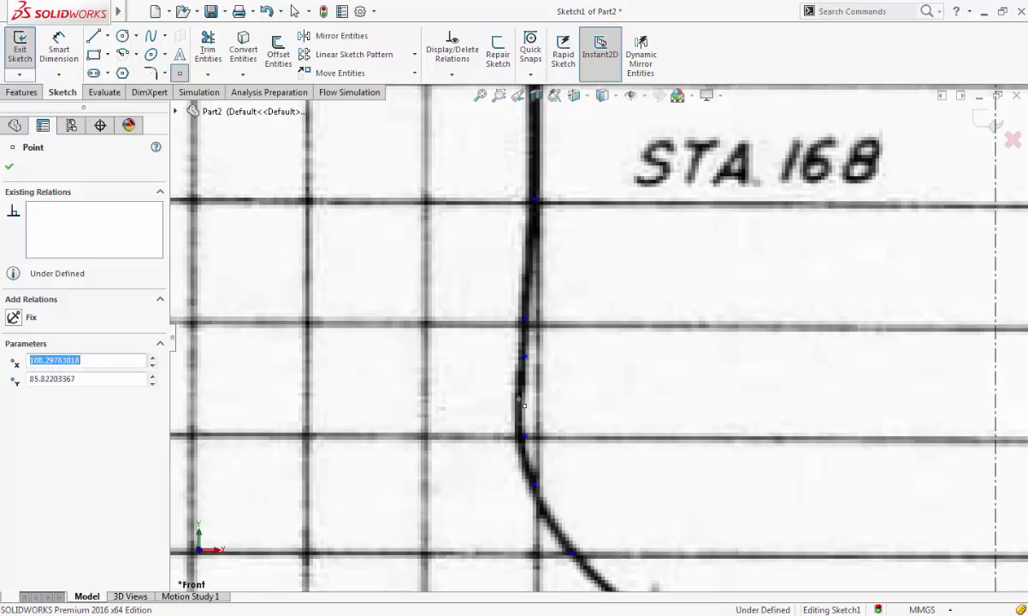
Move the upper of the two added points onto the middle of the outline's thick line.
key(Escape)
mouse_move(523, 358)
mouse_down()
mouse_move(471, 356)
mouse_move(508, 367)
mouse_move(544, 360)
mouse_move(524, 357)
mouse_move(534, 361)
mouse_up()
scroll(525, 360, down, 3)
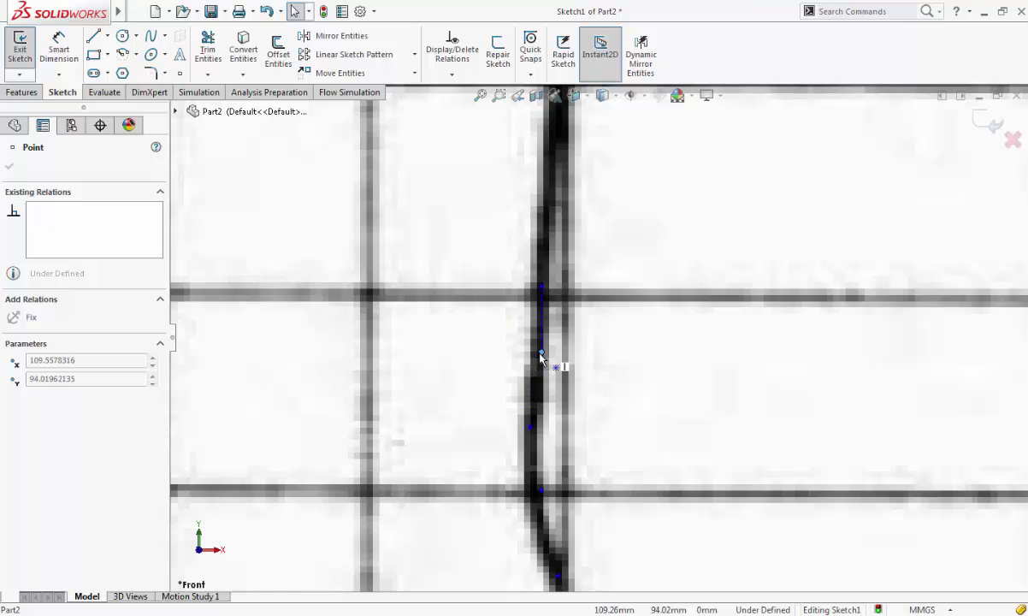
drag(537, 357, 562, 349)
scroll(561, 349, up, 3)
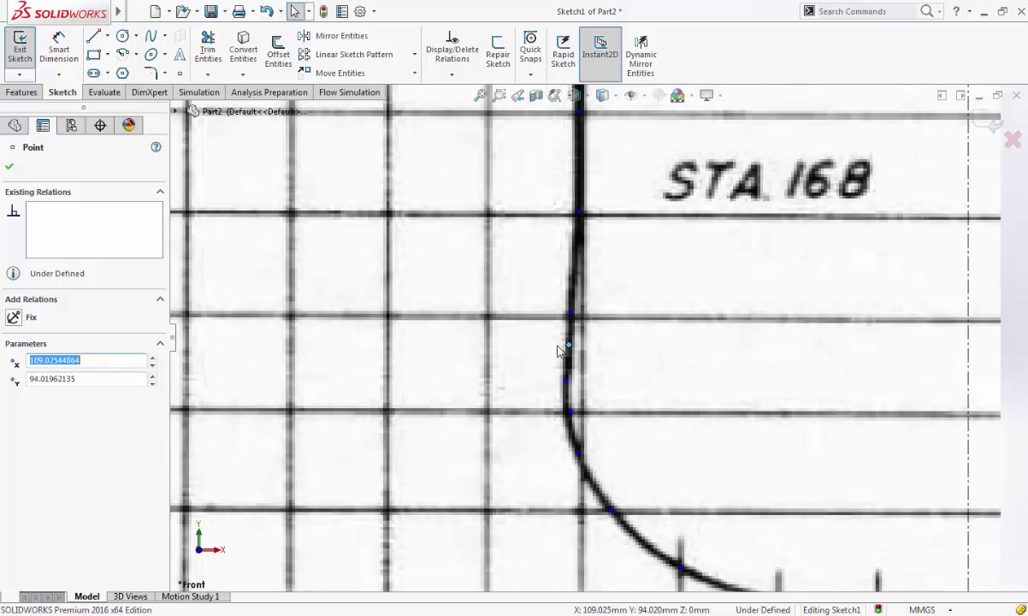
Draw chained lines from the top centreline point through the sketch points along the rounded top of the outline.
scroll(612, 310, up, 5)
scroll(618, 191, down, 5)
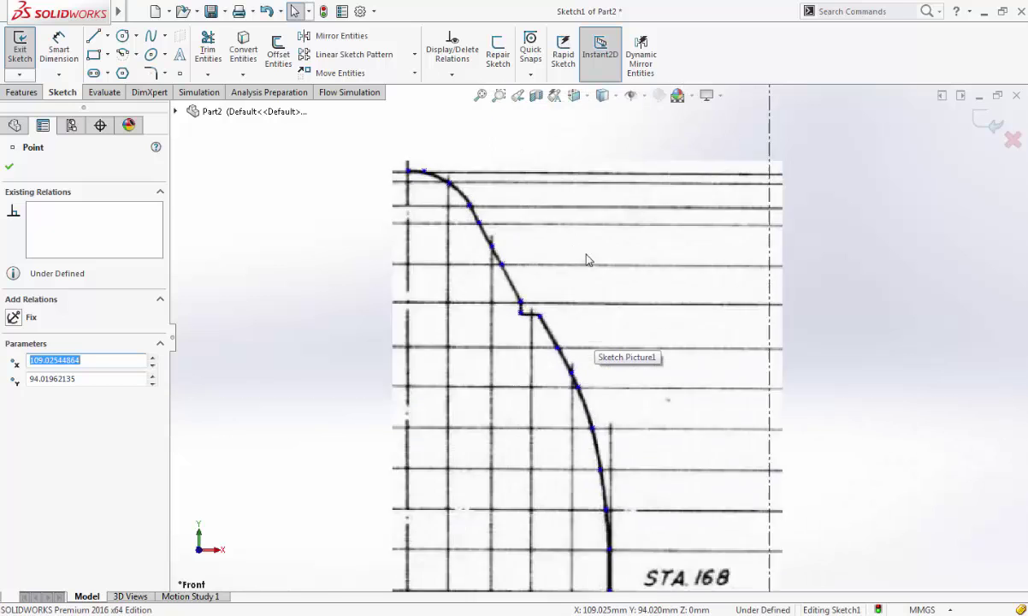
scroll(582, 479, up, 2)
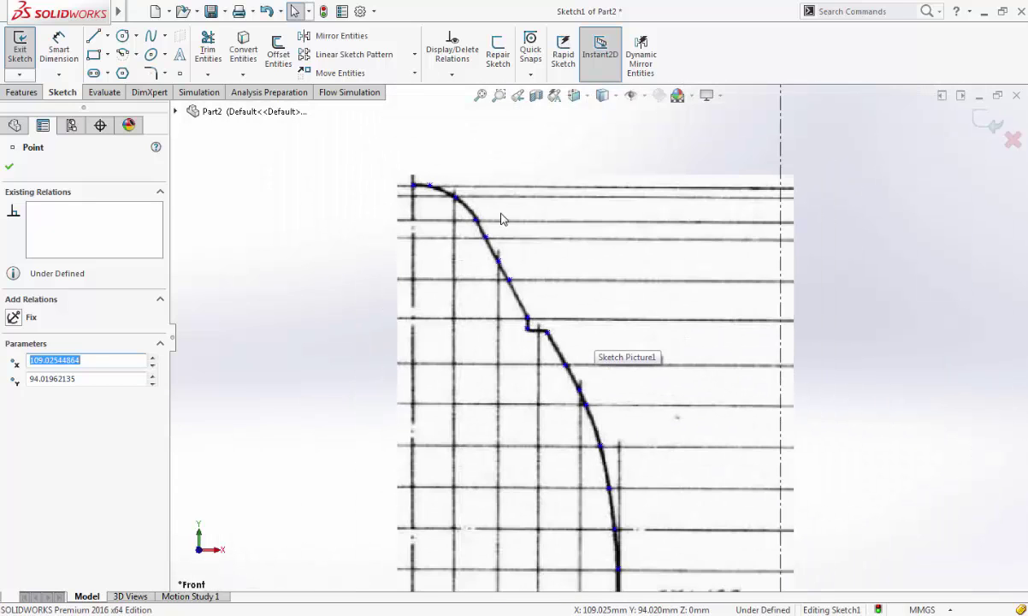
scroll(502, 220, down, 2)
click(8, 166)
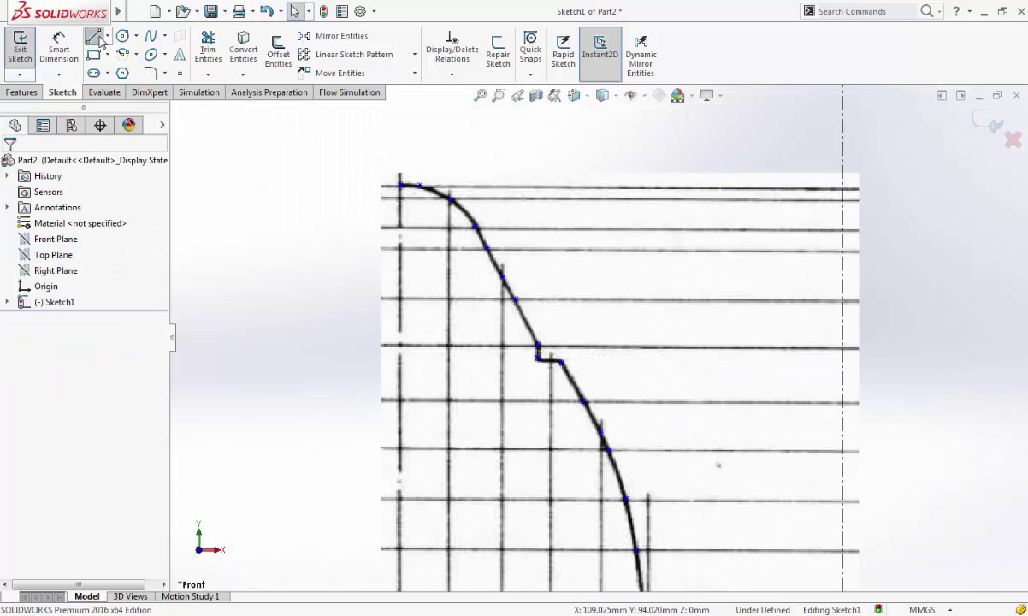
click(101, 43)
click(419, 184)
click(442, 197)
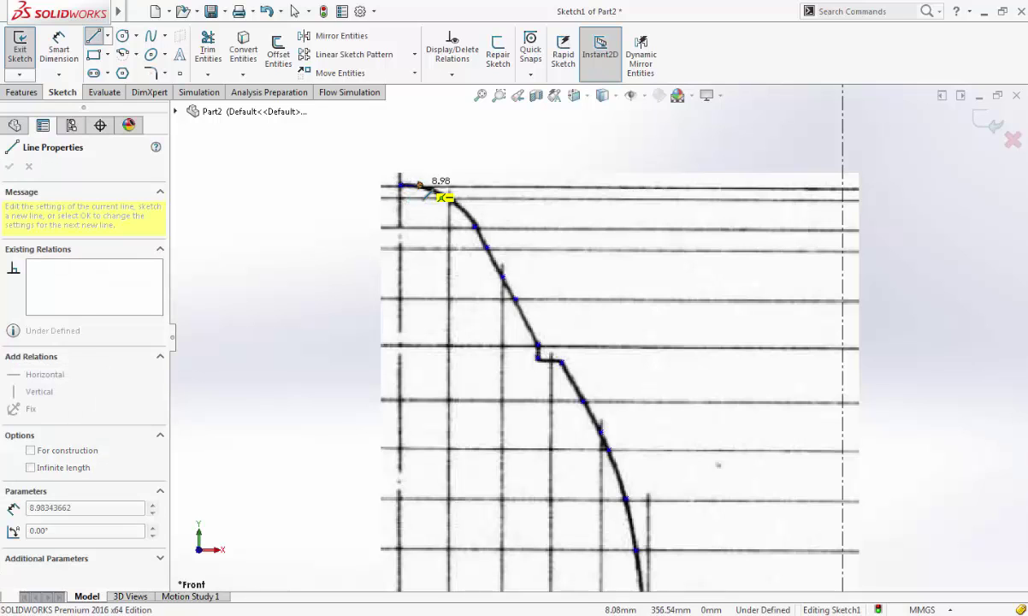
scroll(466, 205, down, 2)
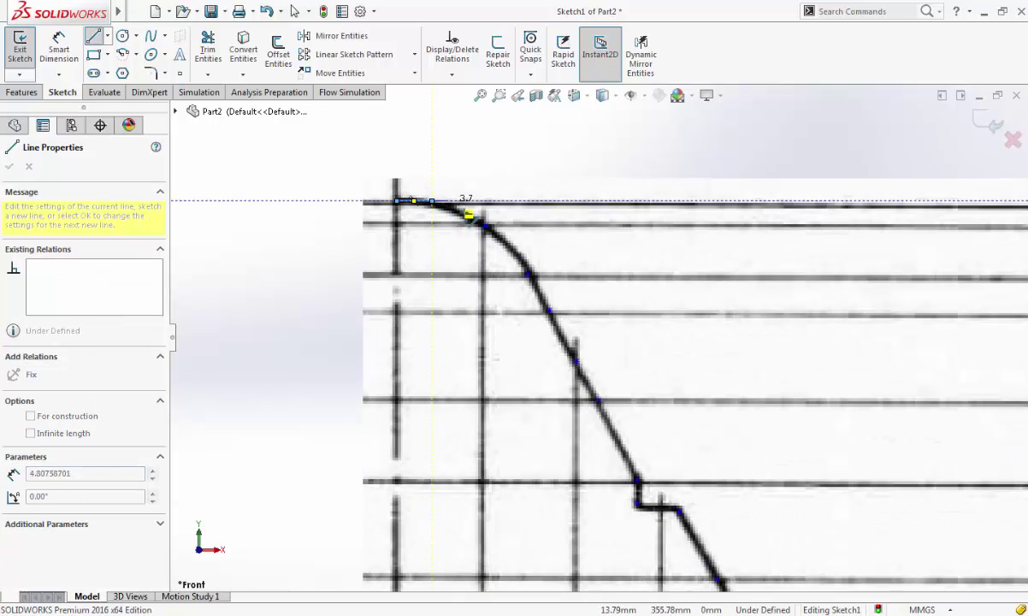
click(485, 226)
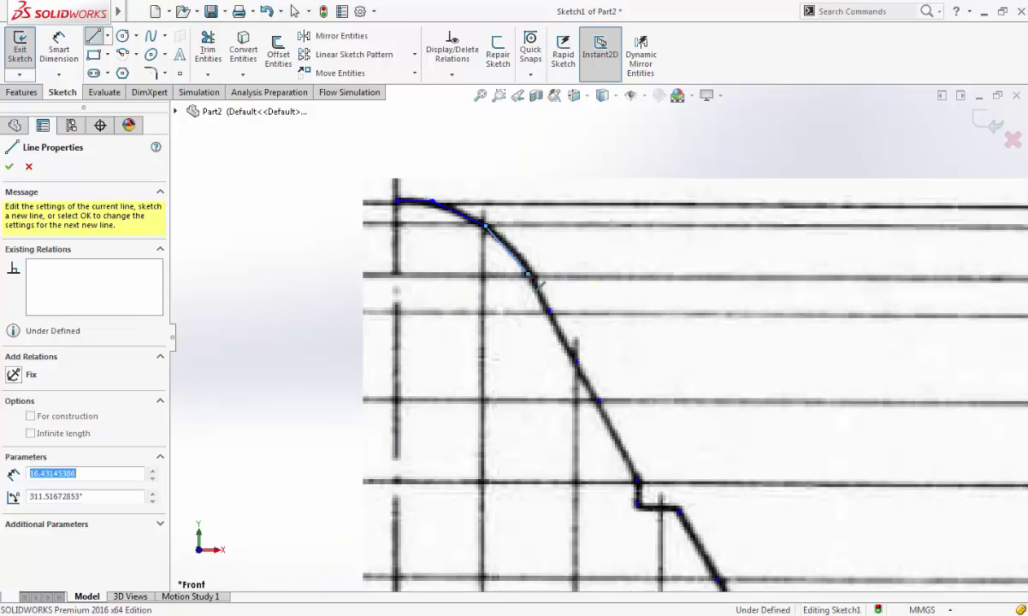
Continue the line chain down the straight upper slope and along the notch's short vertical edge to its inner corner point.
click(548, 309)
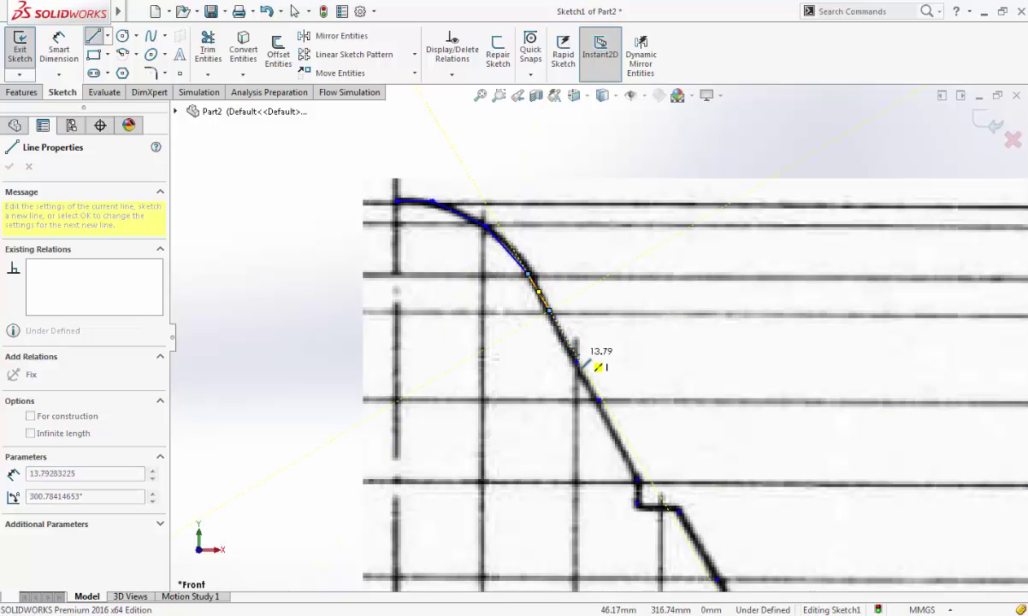
click(599, 400)
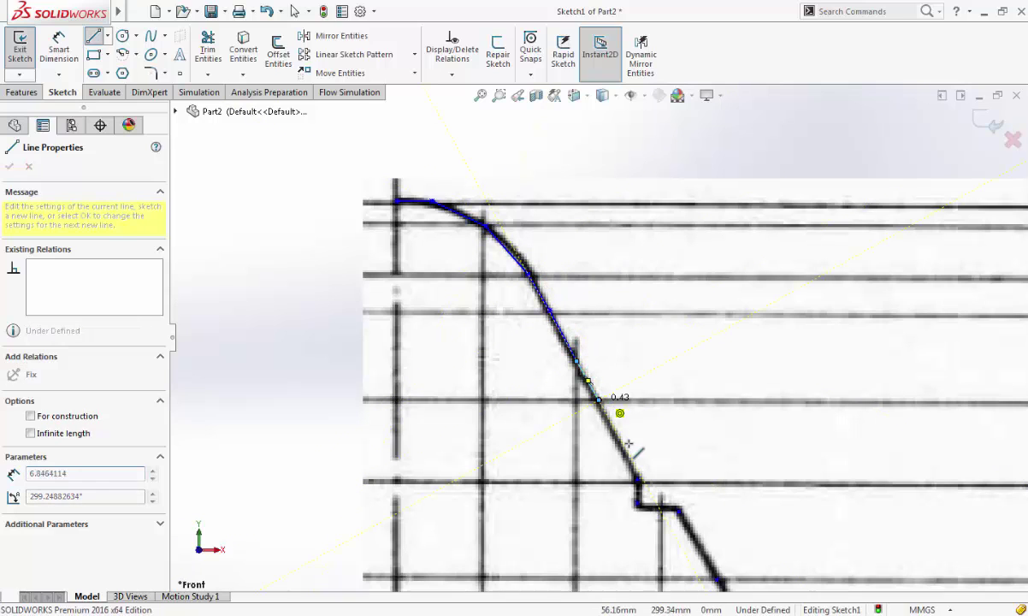
click(637, 502)
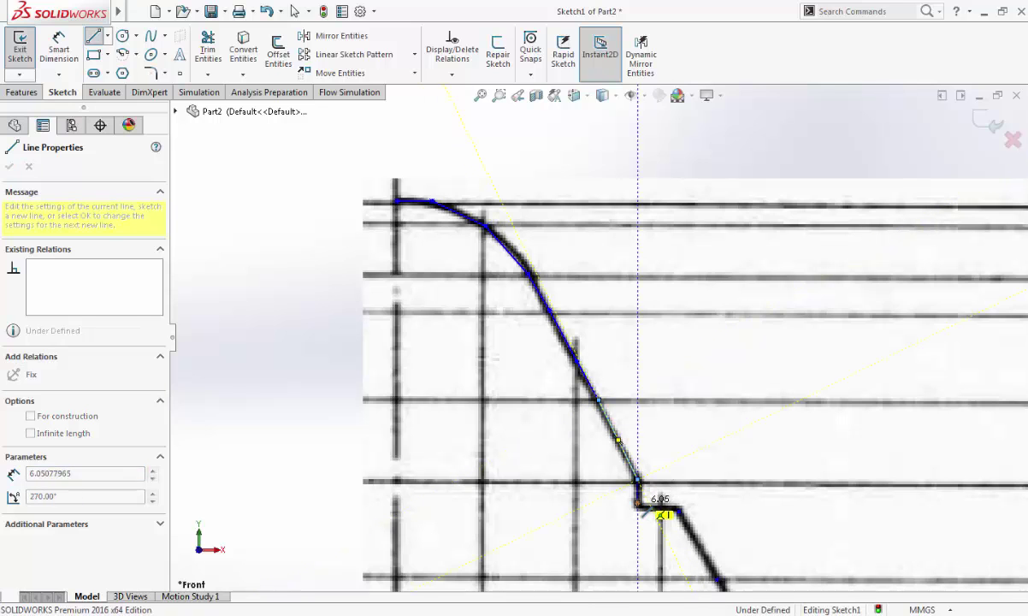
End the line chain and move the notch's inner corner point down onto the middle of the outline's thick line.
scroll(679, 504, down, 3)
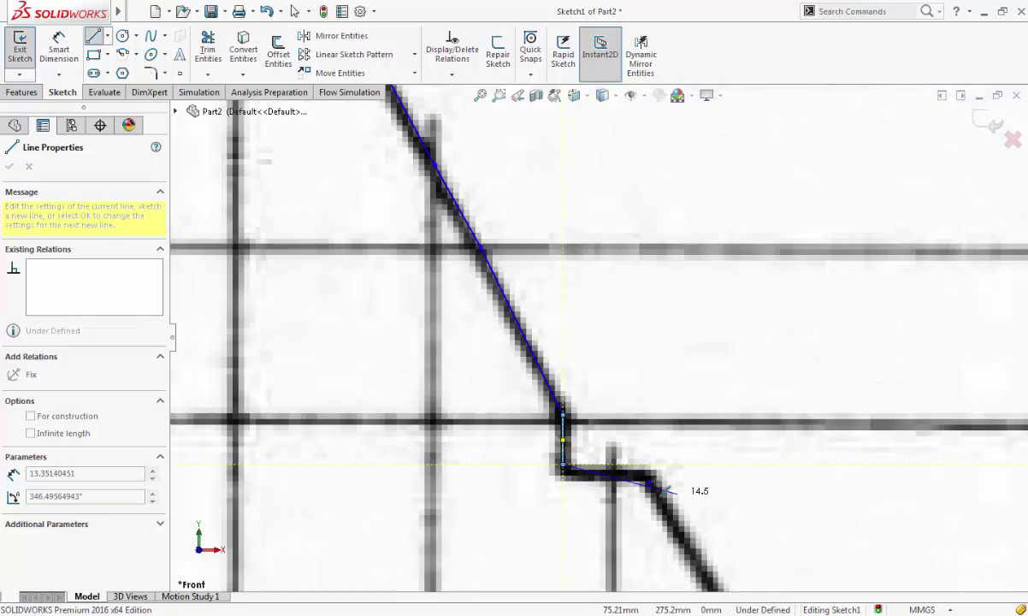
scroll(654, 472, down, 2)
key(Escape)
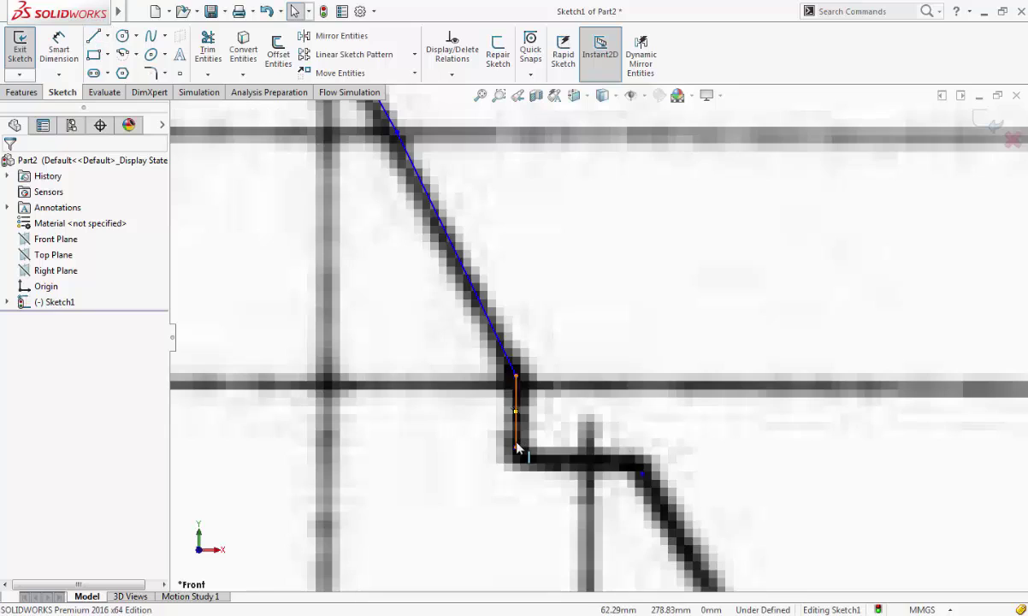
click(516, 449)
drag(515, 447, 515, 463)
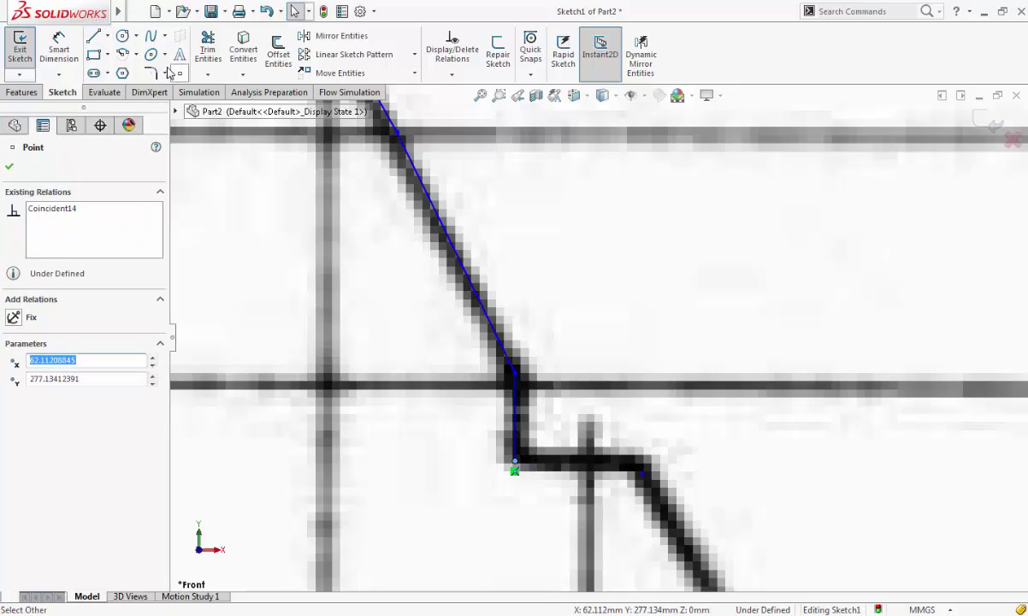
click(95, 37)
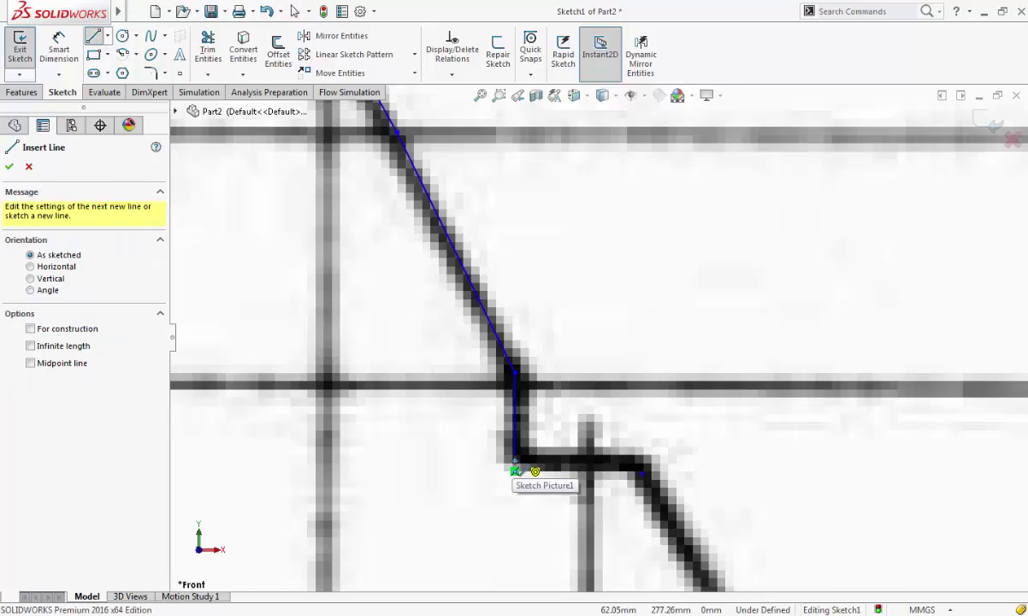
click(514, 461)
double_click(641, 466)
key(Escape)
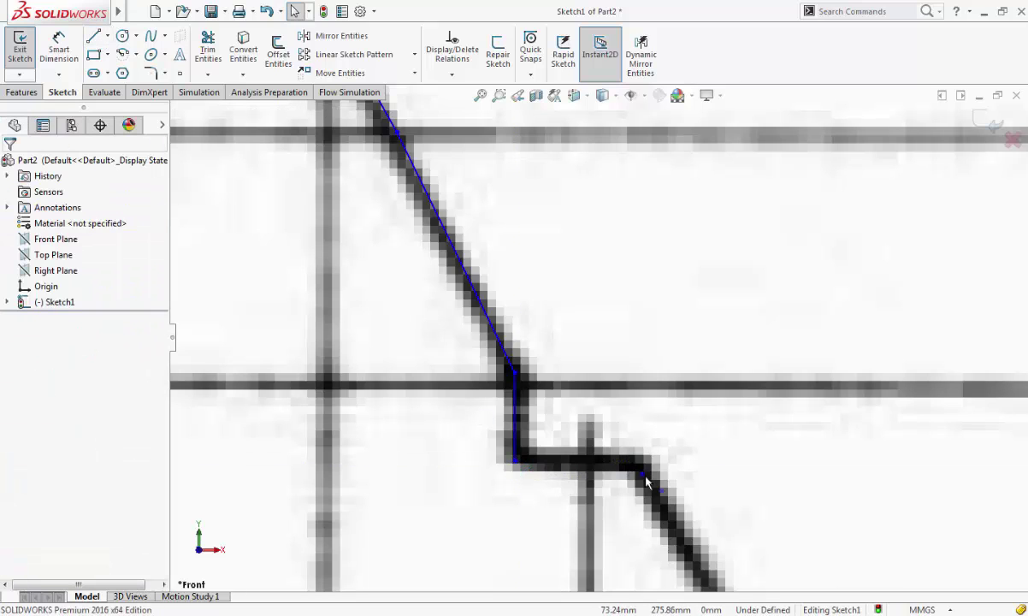
Move the notch's outer corner point level with the inner corner and draw the horizontal line joining them.
click(633, 463)
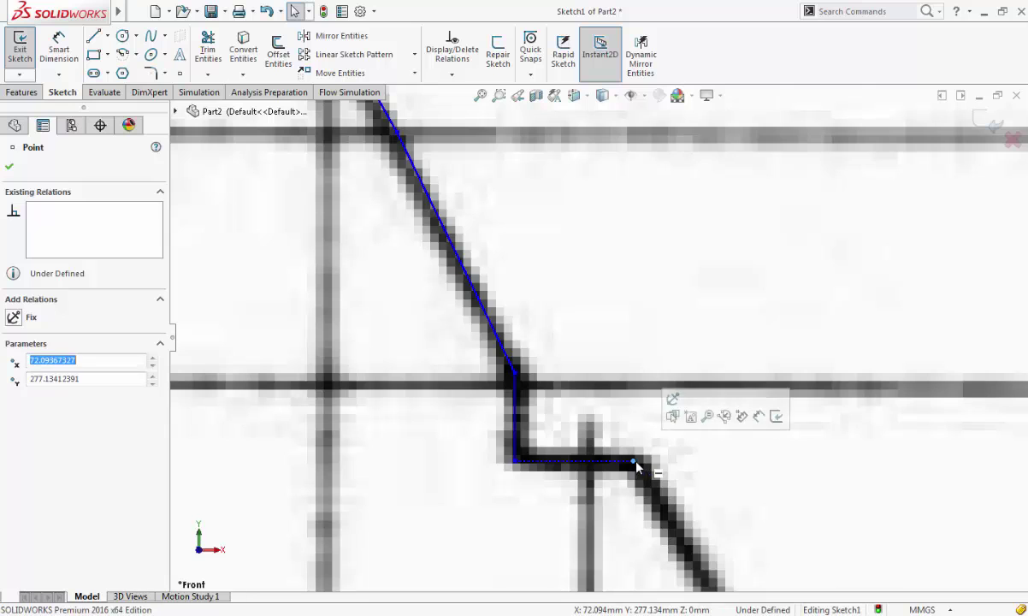
click(94, 36)
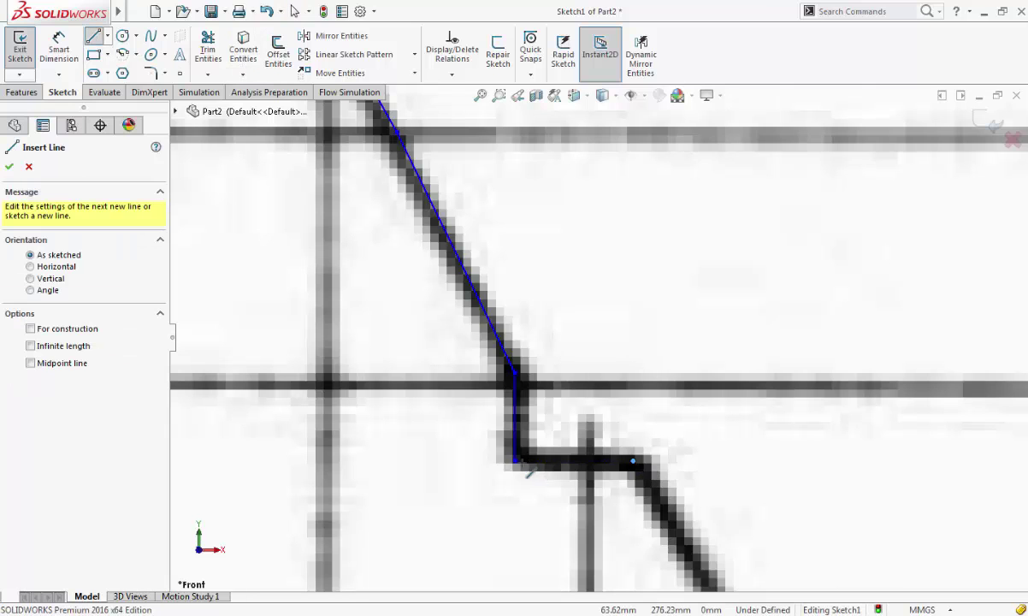
drag(516, 463, 641, 463)
click(638, 464)
Continue the line chain from the notch's outer corner down the slope to the grid-line point just below the short vertical tick.
scroll(658, 479, up, 2)
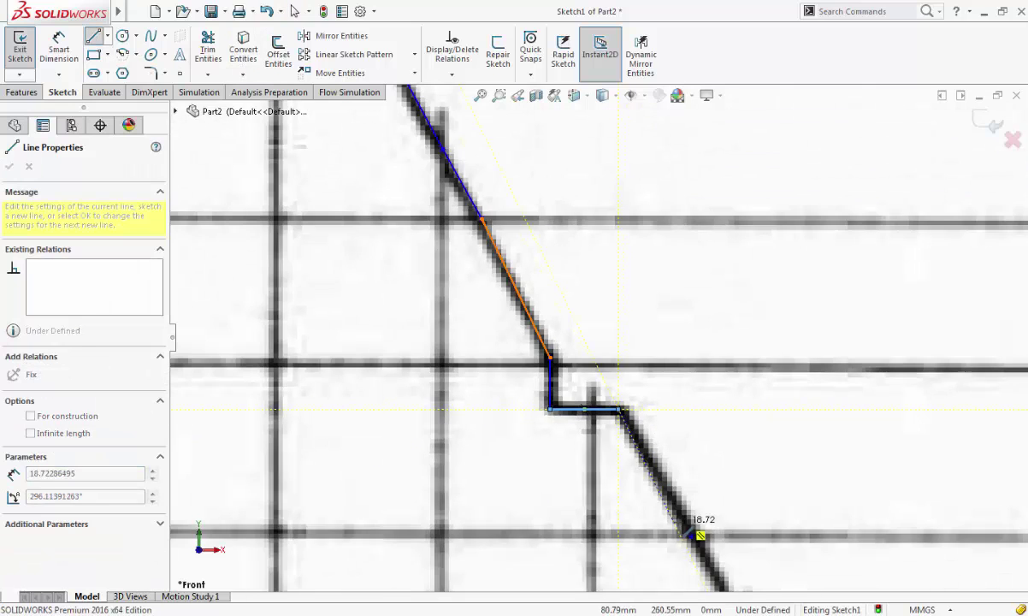
click(688, 529)
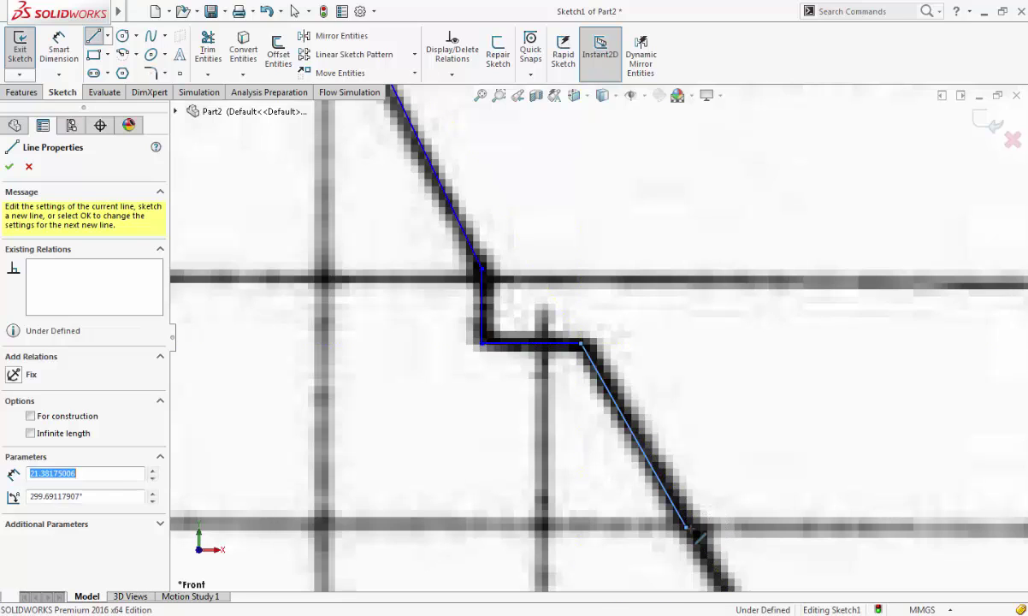
scroll(696, 534, up, 1)
scroll(705, 547, down, 1)
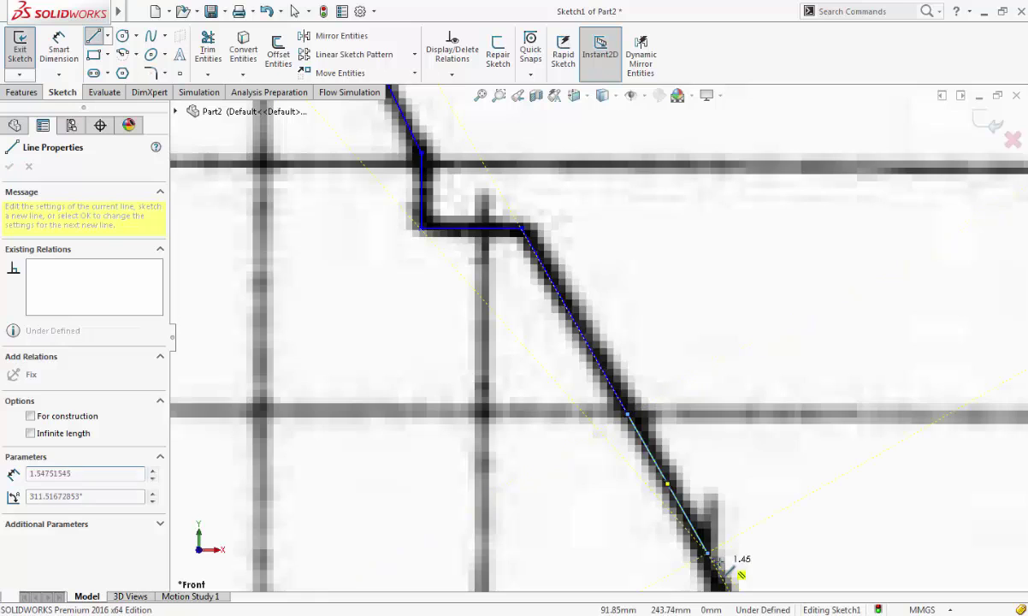
scroll(710, 551, up, 3)
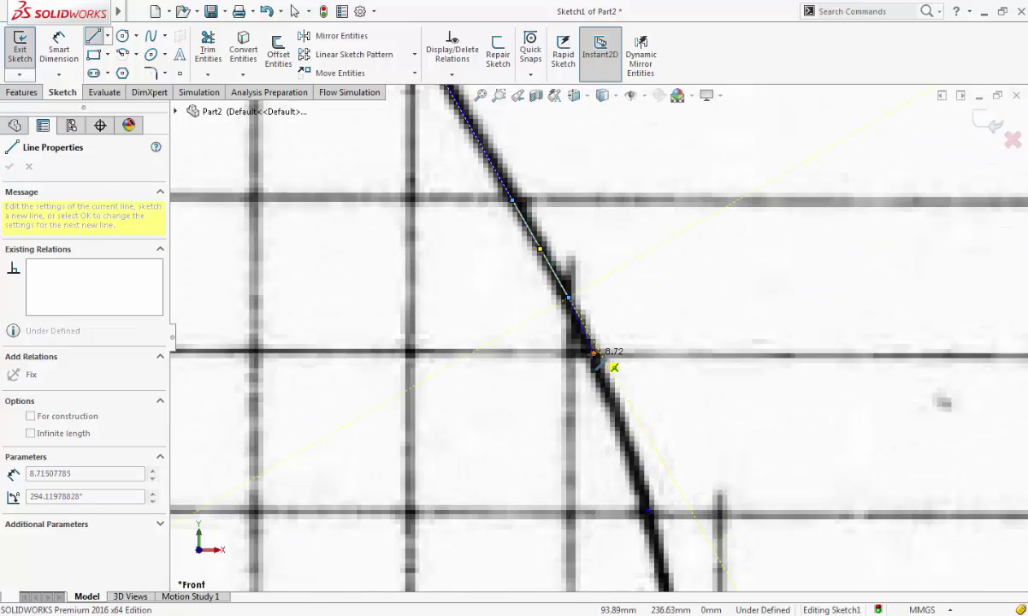
click(593, 351)
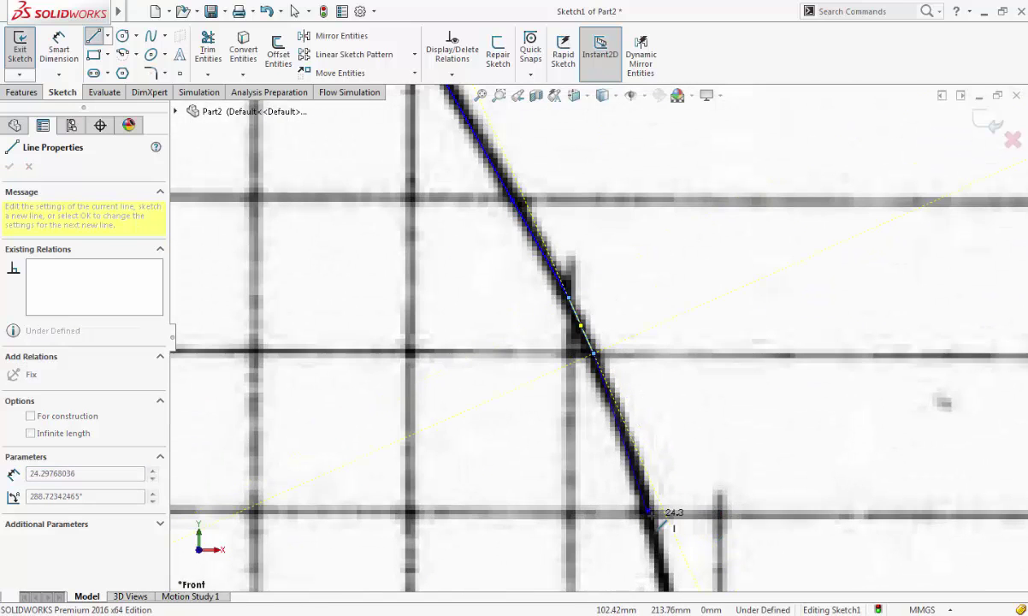
Extend the line chain through the grid-line points along the curved side to the start of the vertical stretch above STA. 168.
scroll(673, 524, up, 2)
scroll(682, 521, down, 1)
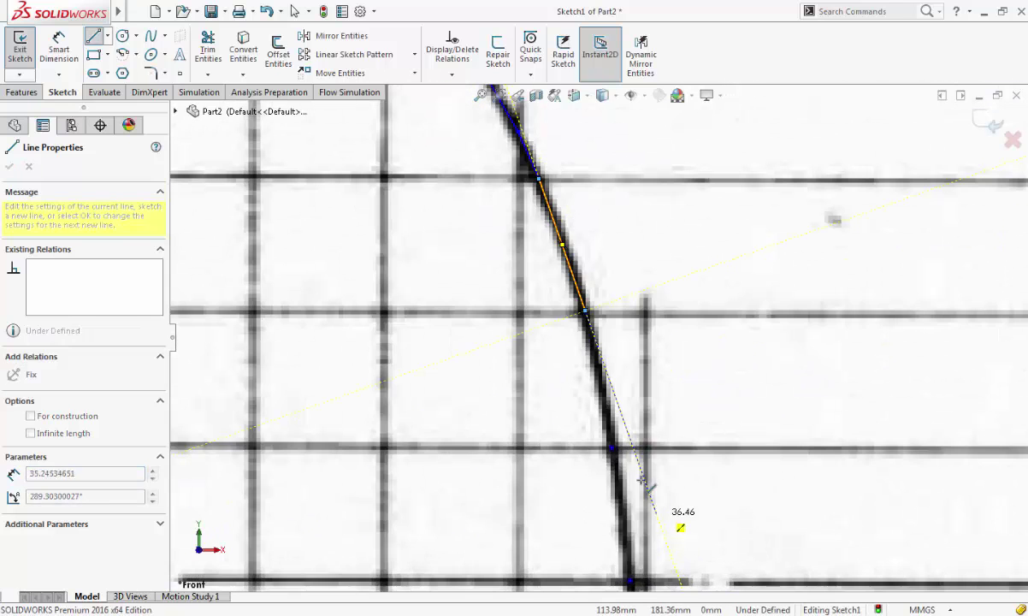
click(611, 448)
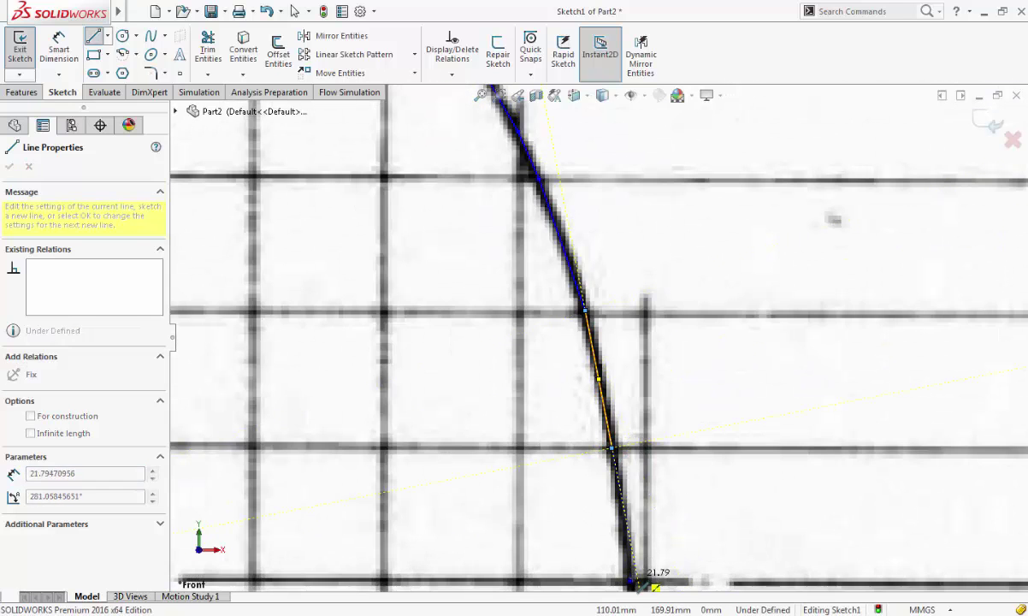
scroll(616, 462, up, 2)
scroll(629, 528, down, 3)
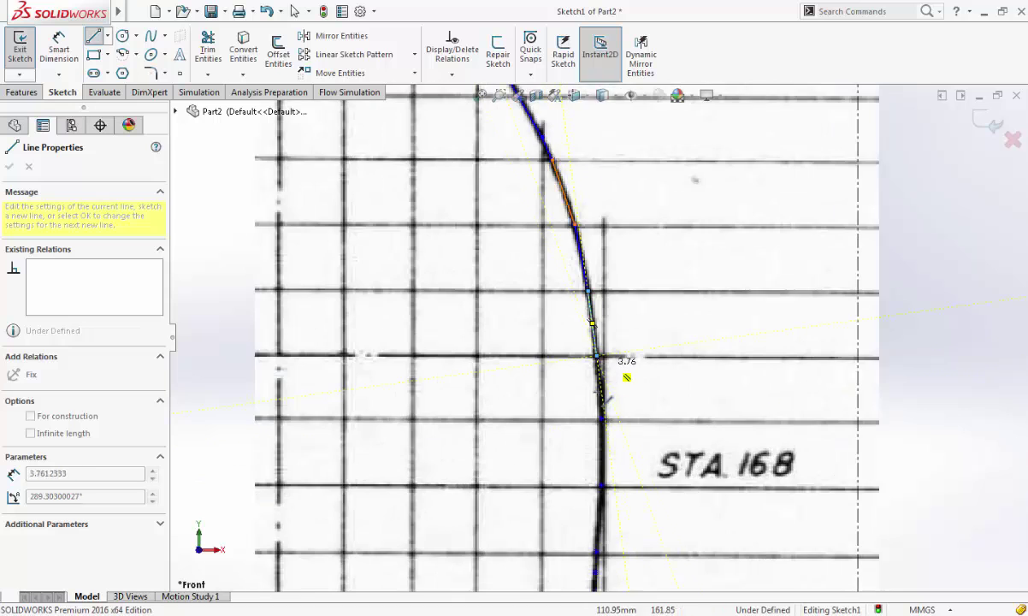
click(605, 414)
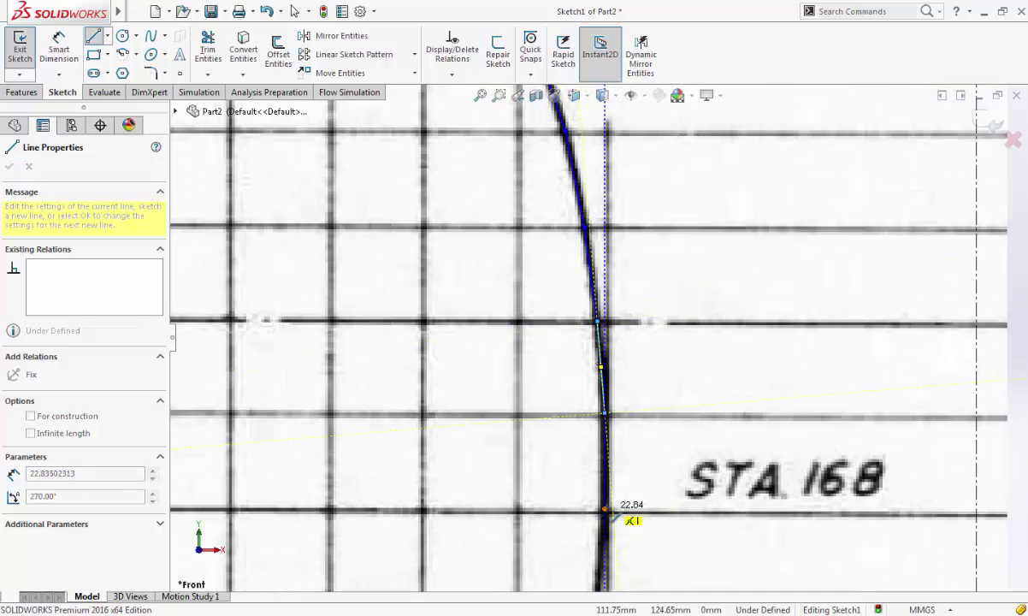
Draw lines down the vertical stretch beside STA. 168 and through the two added points above the lower curve's first grid-line point.
scroll(611, 513, down, 2)
scroll(611, 508, up, 3)
scroll(607, 474, down, 2)
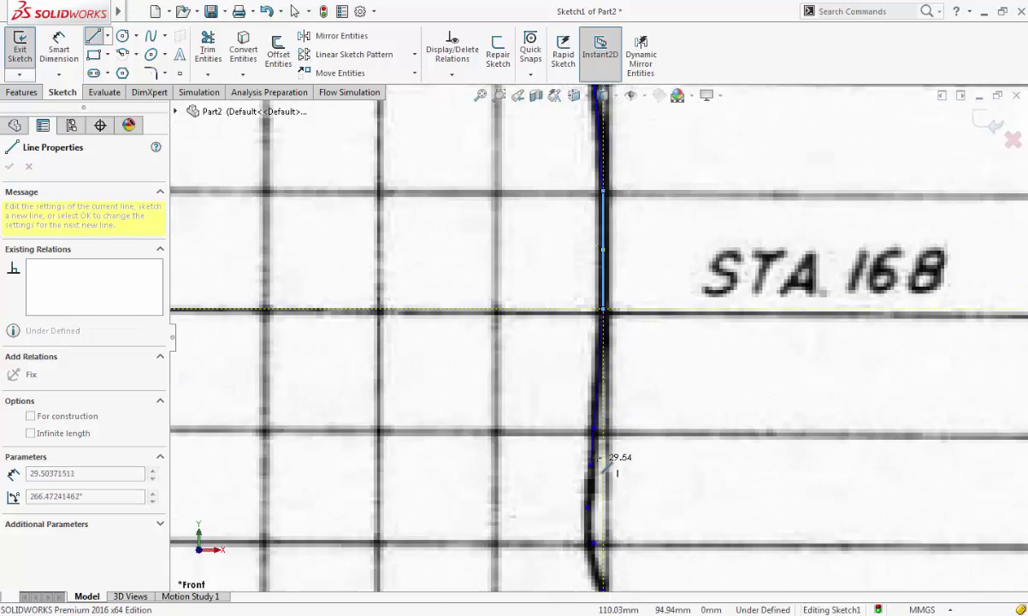
click(594, 427)
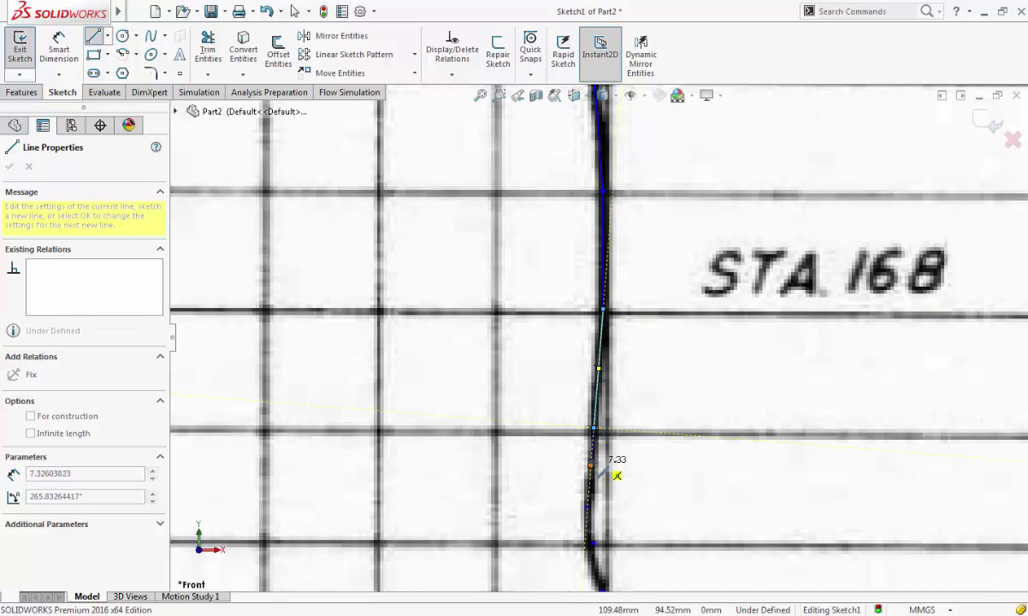
scroll(616, 496, down, 3)
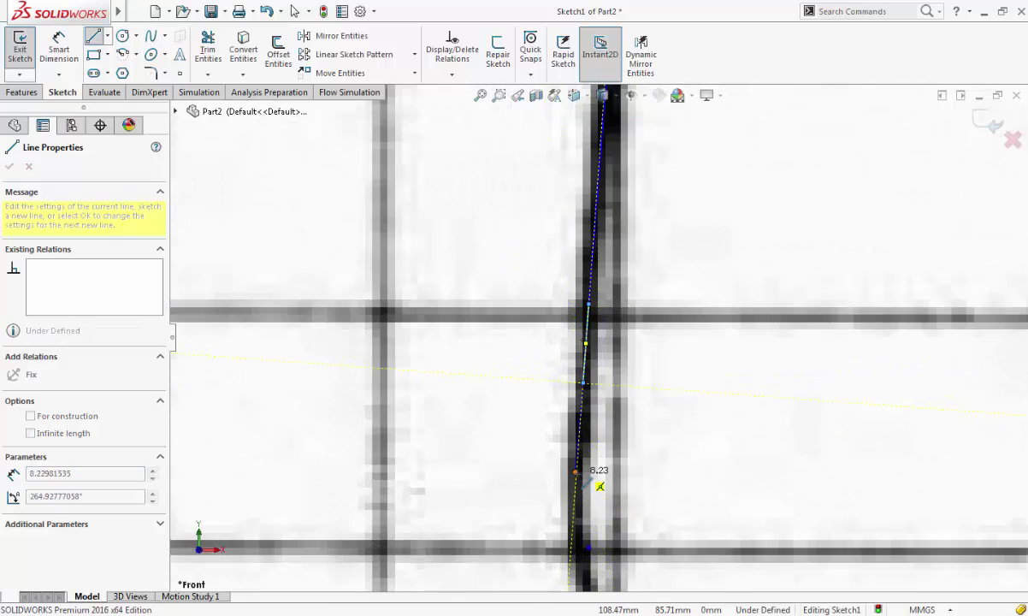
click(576, 471)
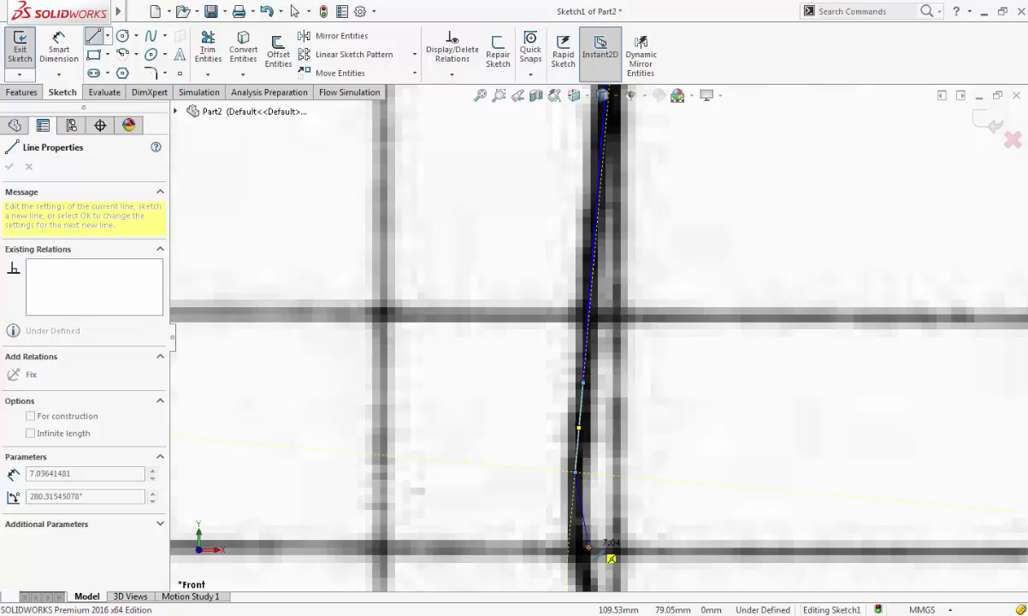
End the line chain and move the next grid-line point onto the middle of the outline's thick line.
key(Escape)
click(563, 547)
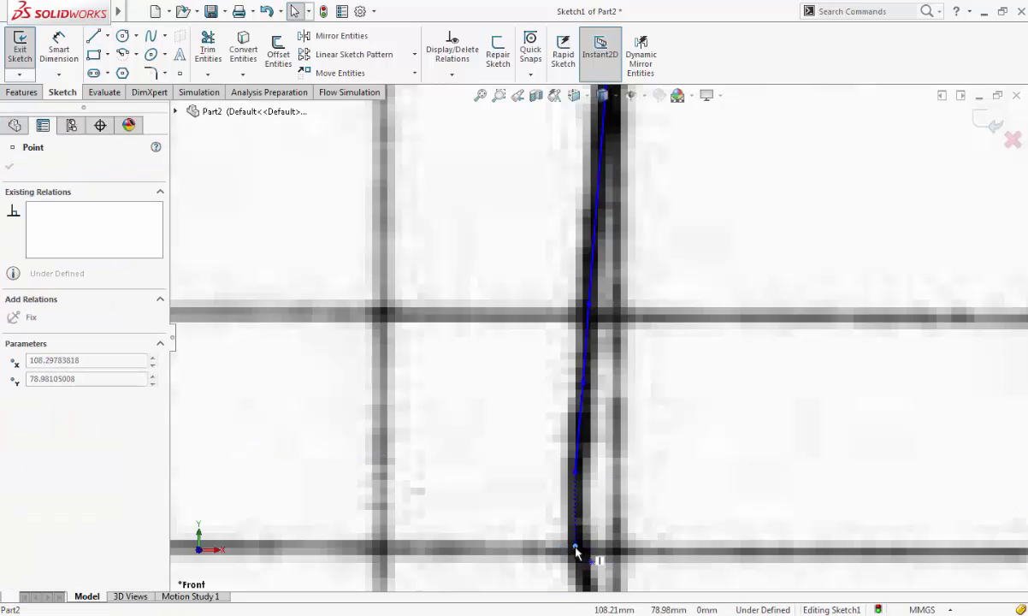
mouse_move(575, 547)
mouse_down()
mouse_move(587, 544)
mouse_move(583, 553)
mouse_move(592, 419)
mouse_up()
scroll(582, 551, down, 2)
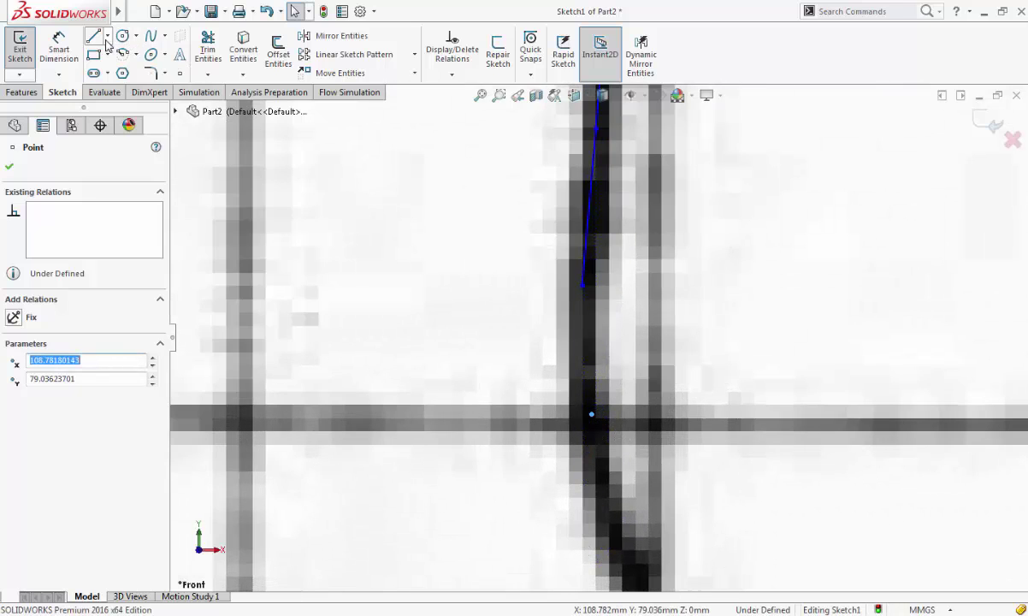
Draw connected lines from the chain's end through the moved grid-line point and down the lower curve to the first short tick's point.
key(l)
click(583, 286)
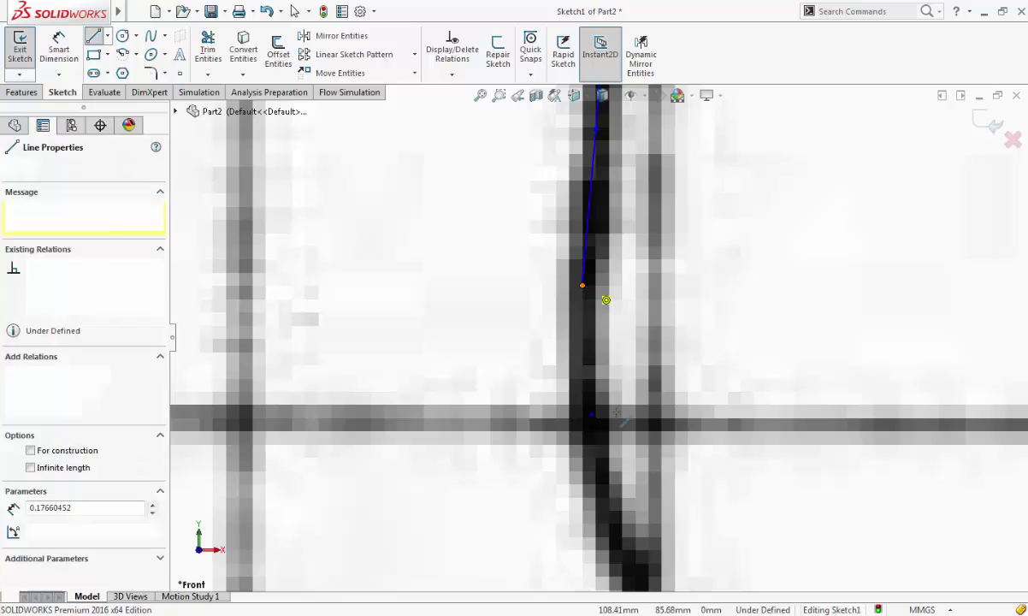
scroll(660, 523, up, 2)
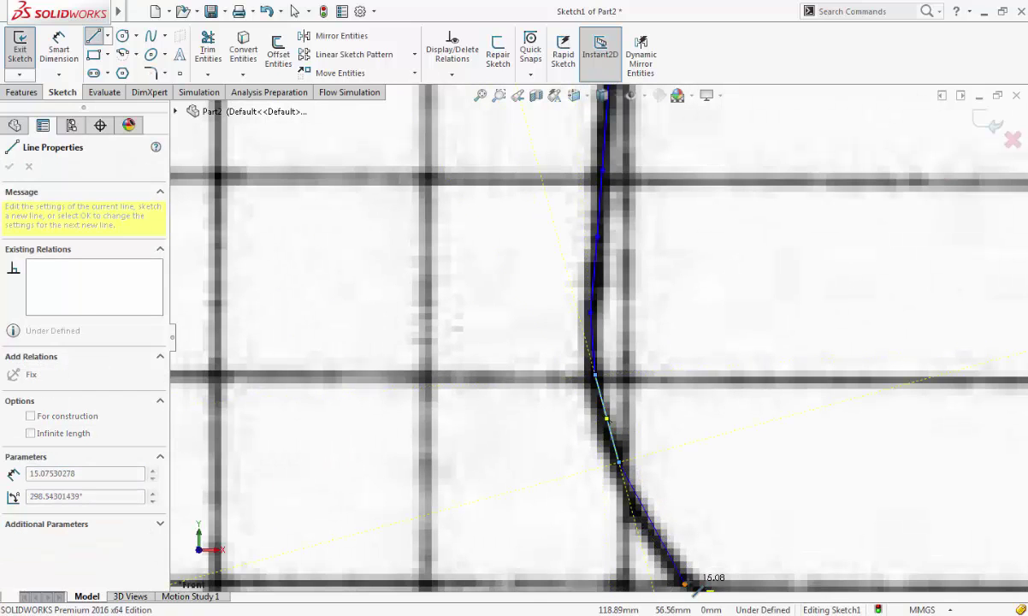
scroll(711, 556, up, 2)
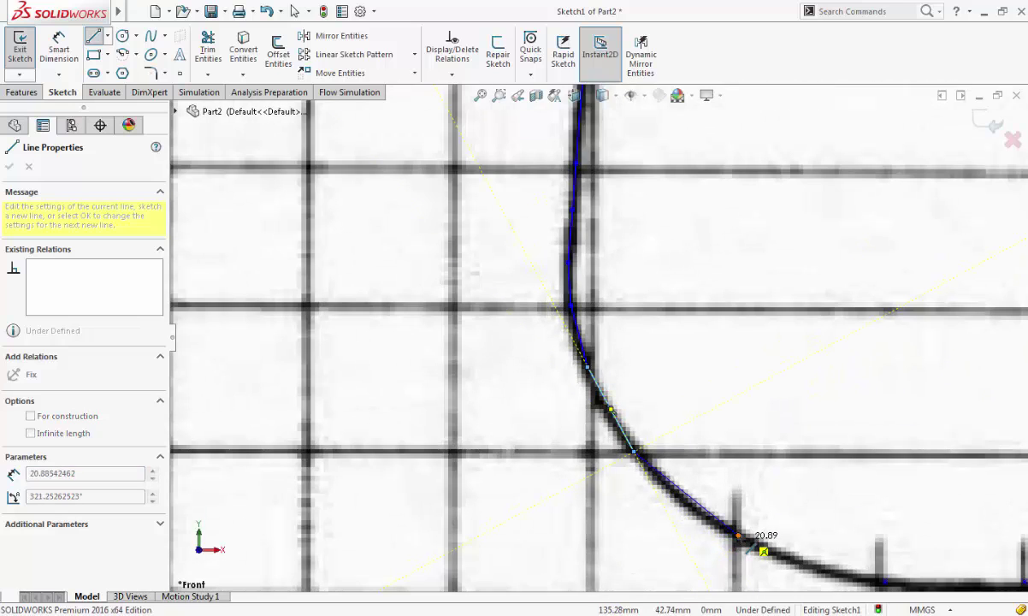
click(737, 535)
key(Escape)
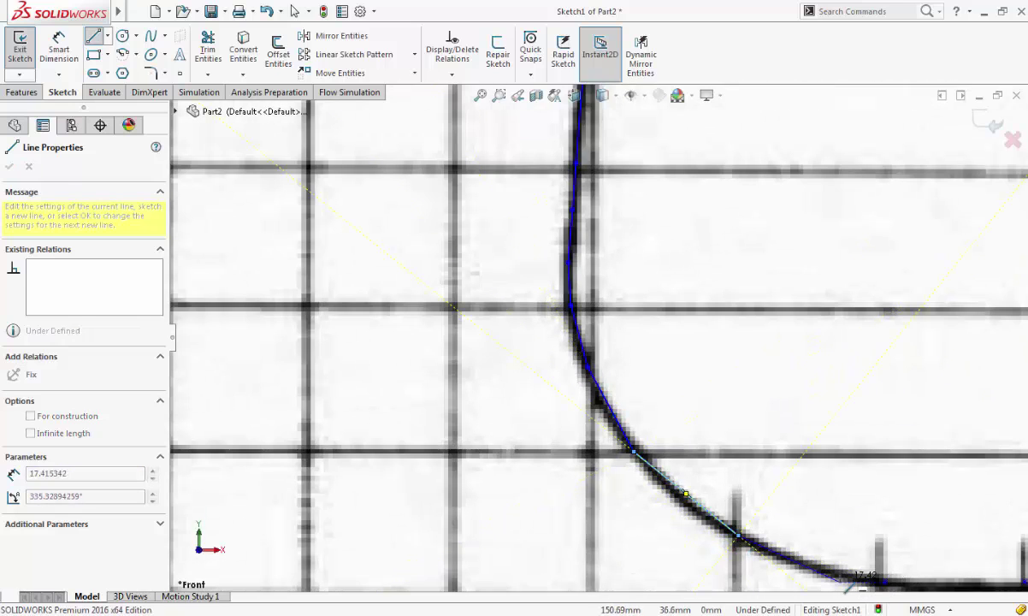
Add a point on the curve between the first two short ticks and draw lines through it to the second tick's point.
click(181, 73)
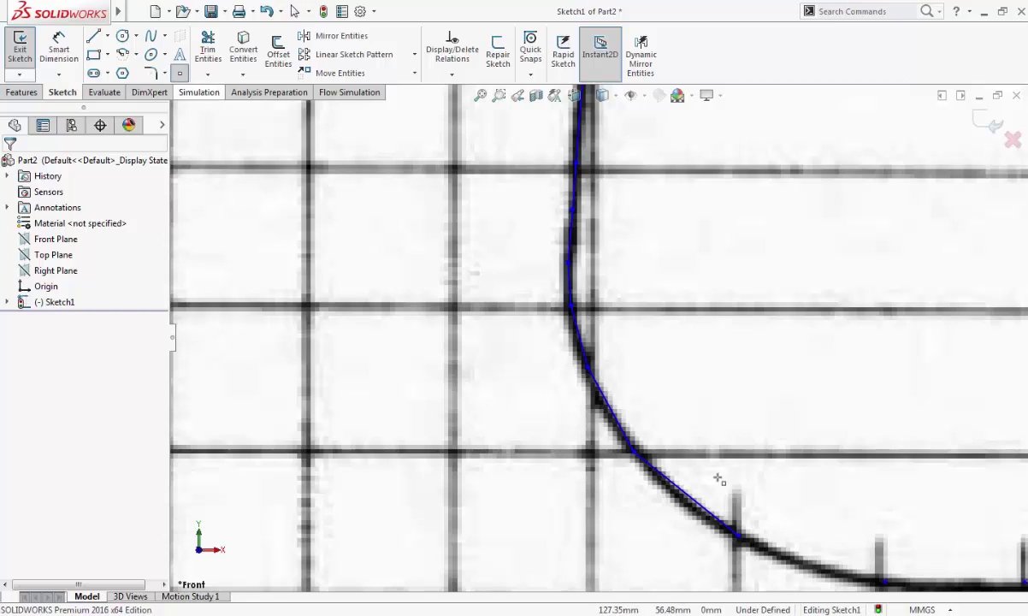
click(810, 568)
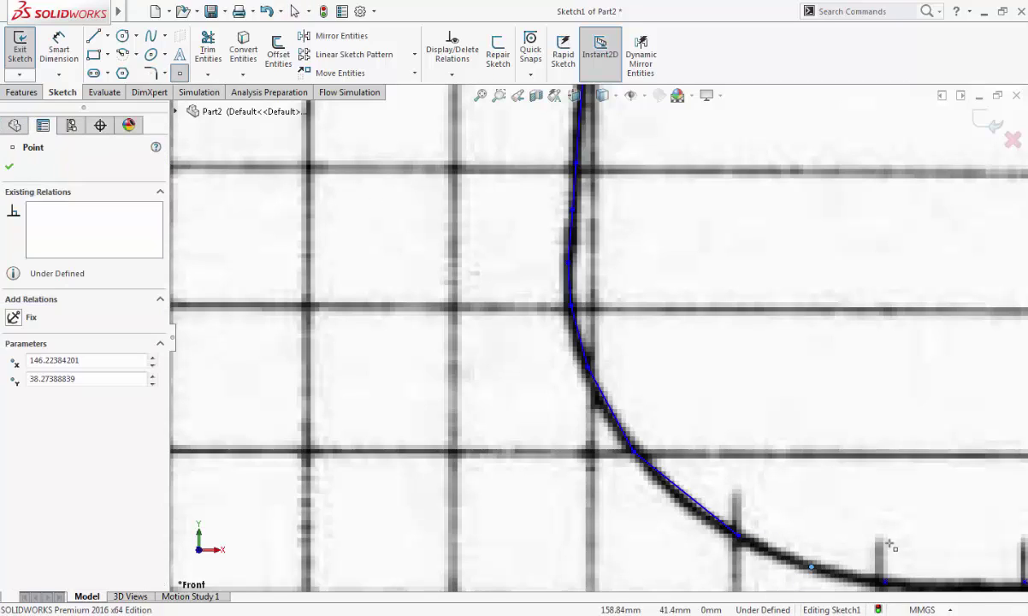
key(Escape)
key(l)
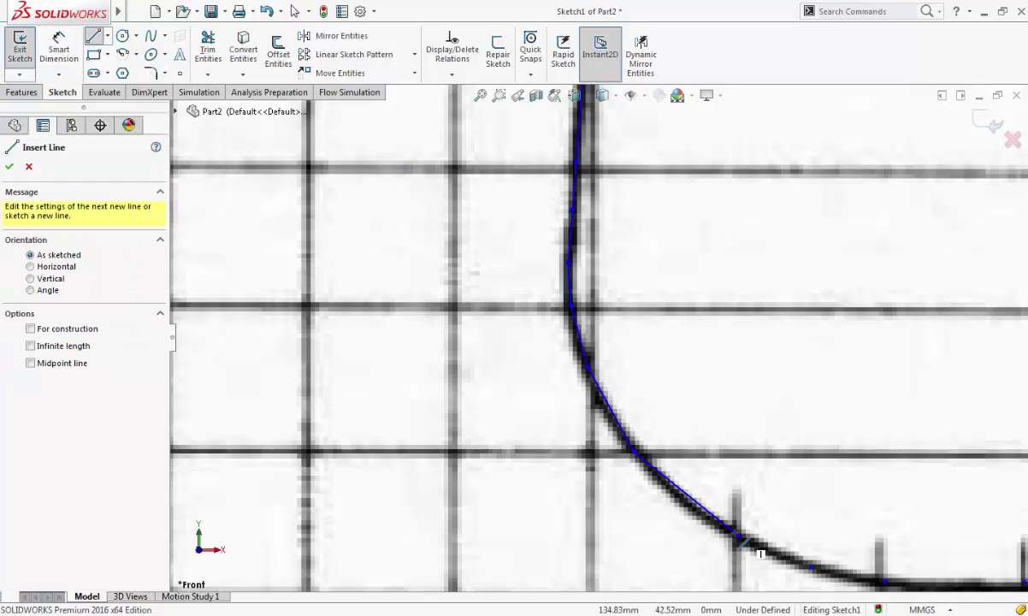
click(810, 568)
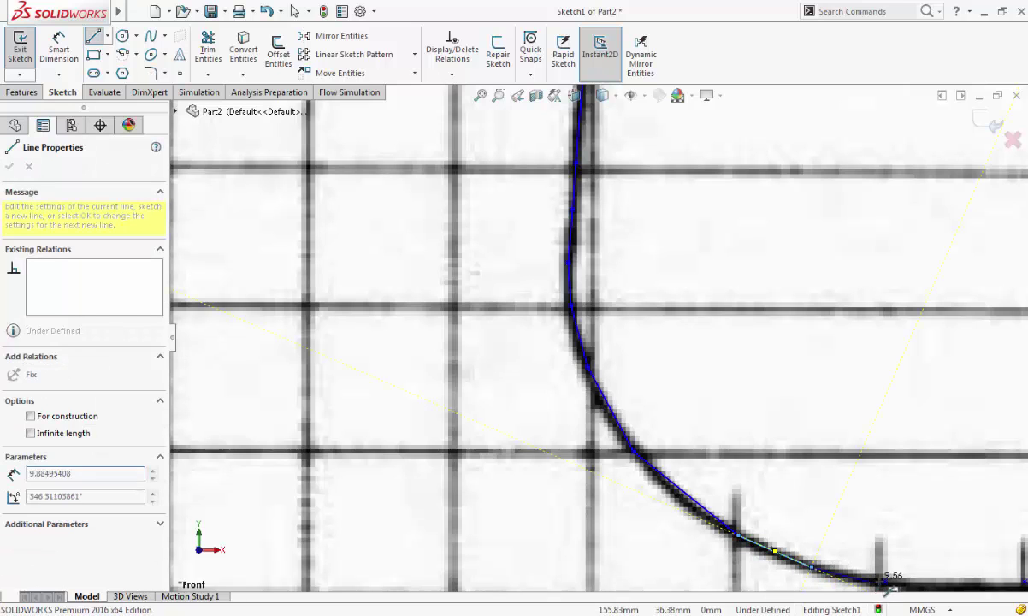
scroll(890, 544, up, 2)
scroll(882, 513, down, 2)
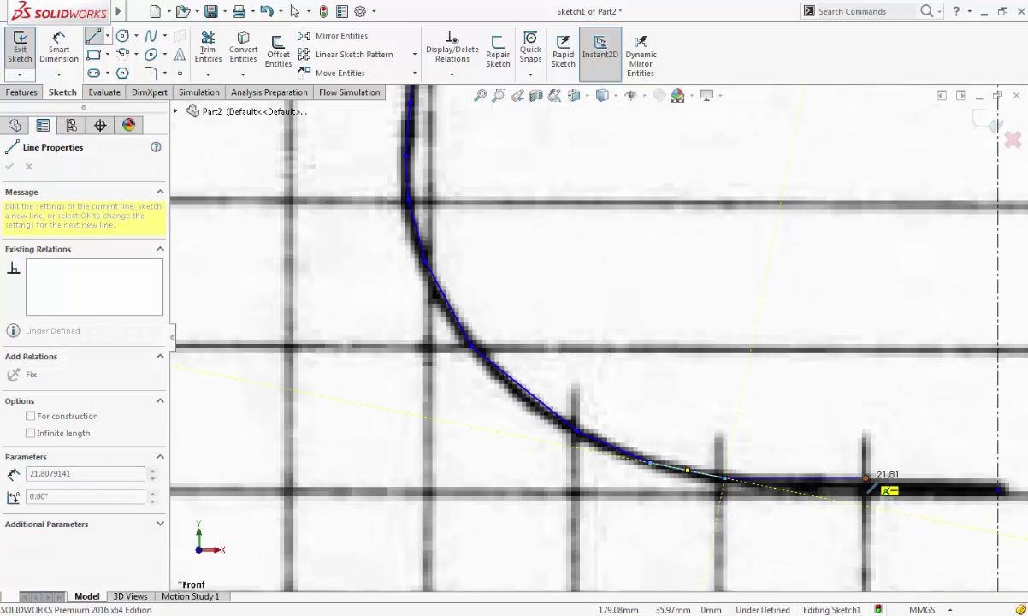
key(Escape)
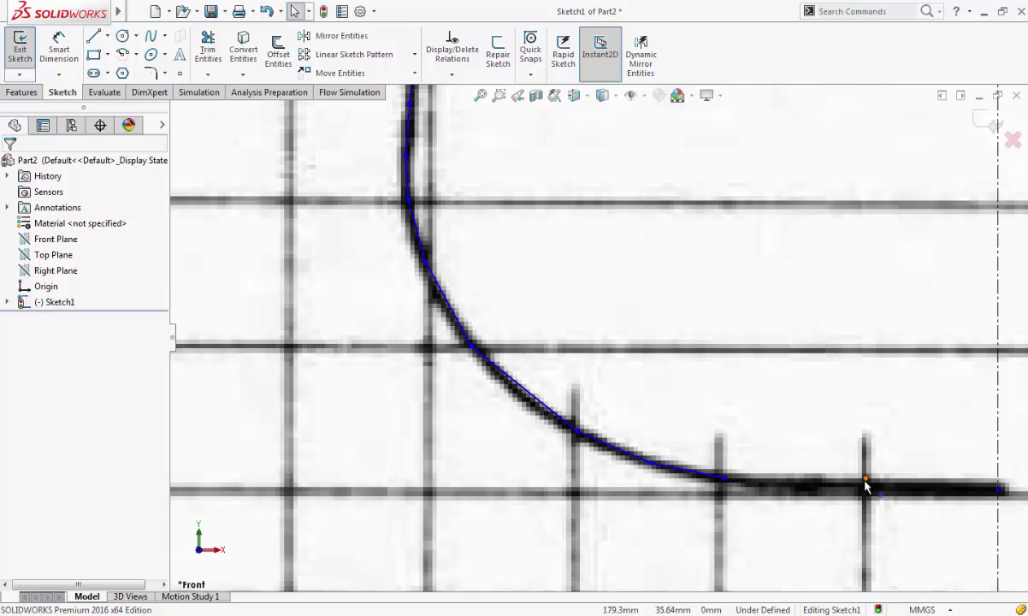
Move the third tick's point onto the middle of the thick line and extend the lines through it to the vertical centreline.
click(867, 482)
drag(867, 497, 866, 490)
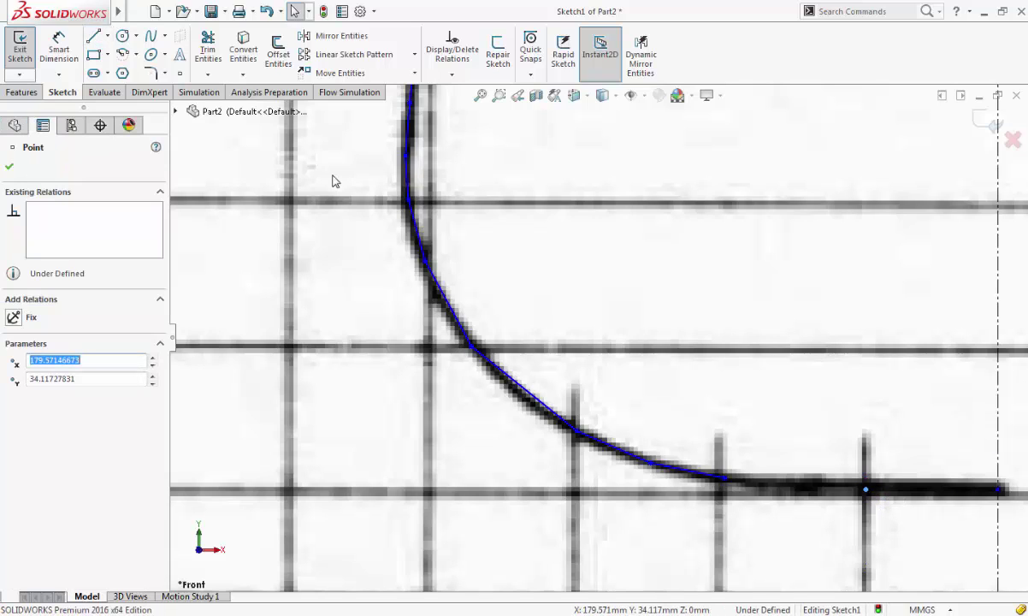
click(94, 40)
click(687, 470)
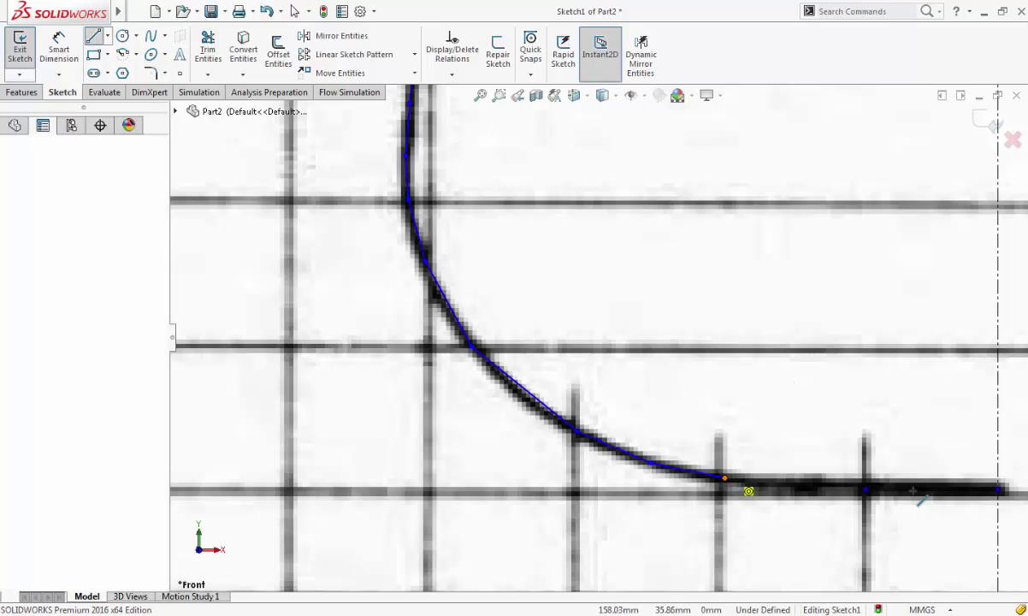
click(998, 489)
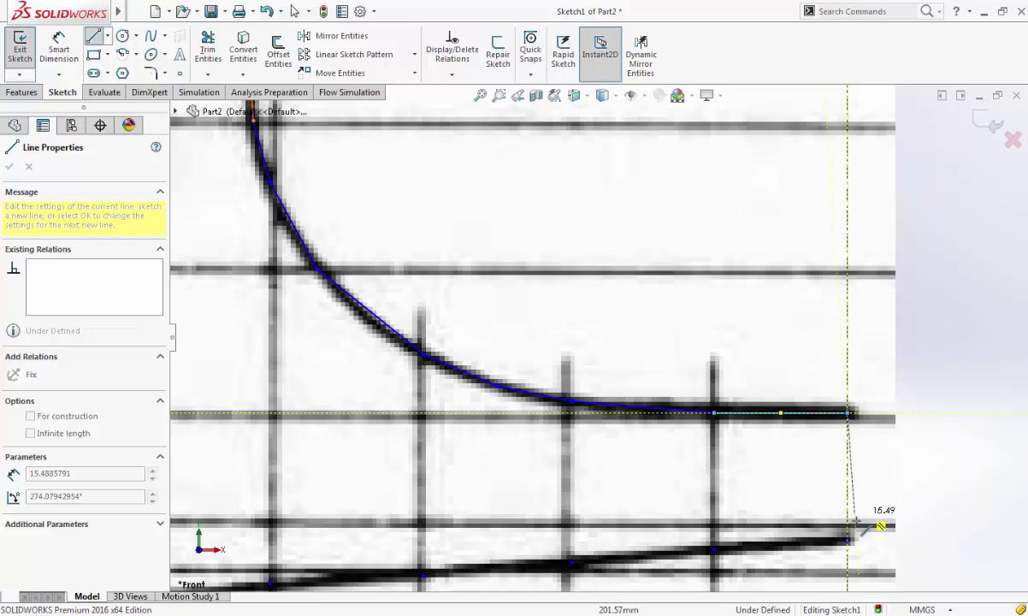
key(Escape)
Begin the lower sloping outline with lines from its end point on the vertical centreline through the next two grid-line points.
scroll(843, 537, down, 4)
scroll(787, 510, up, 2)
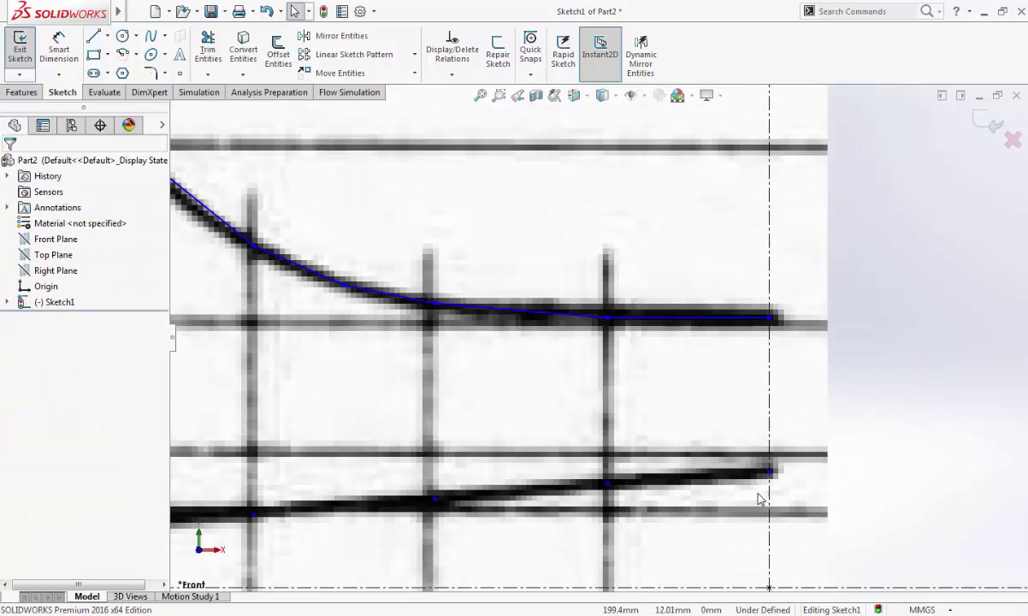
click(93, 36)
click(768, 469)
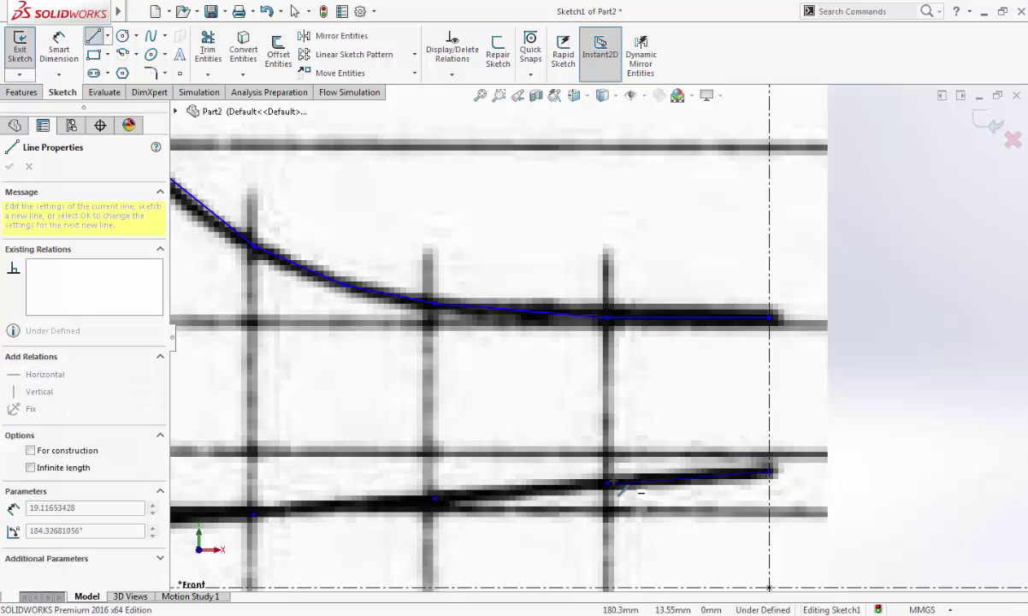
click(606, 484)
click(434, 498)
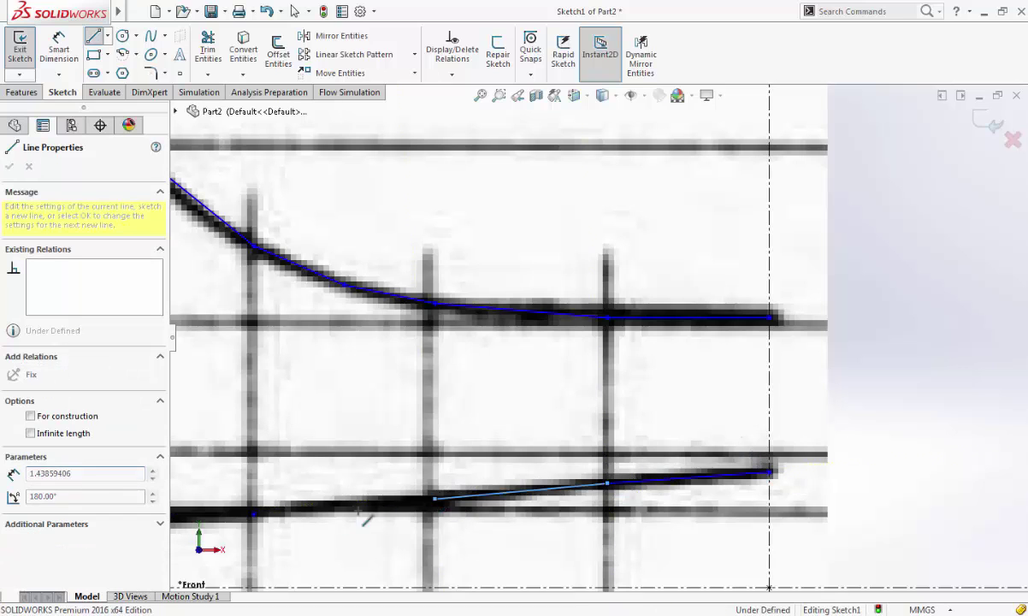
Continue the lower outline's lines through the remaining grid-line points to the origin and end the chain.
scroll(339, 458, up, 3)
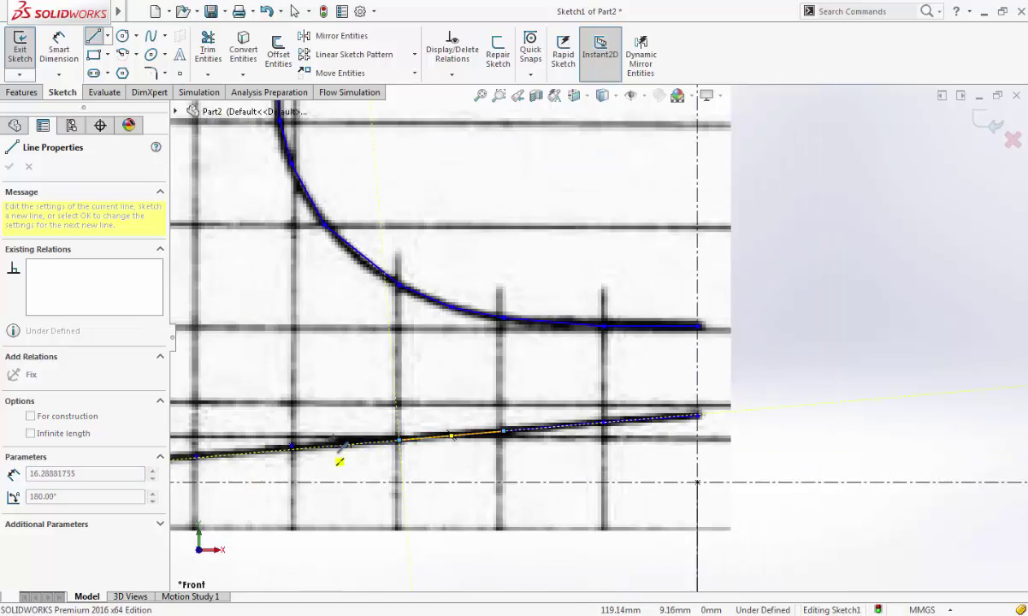
scroll(367, 431, down, 3)
scroll(312, 435, down, 3)
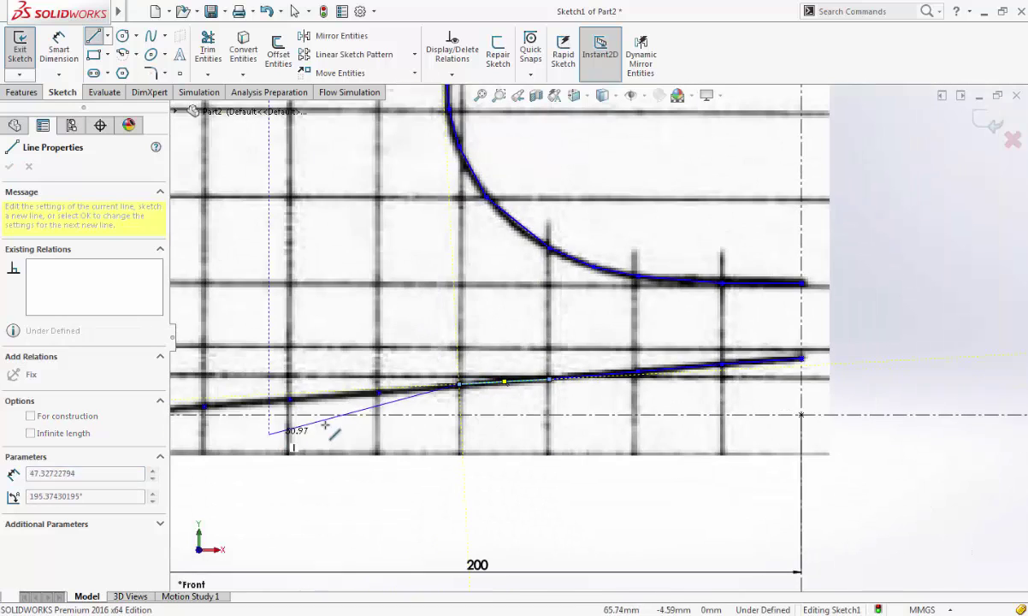
scroll(404, 395, up, 2)
scroll(416, 392, down, 2)
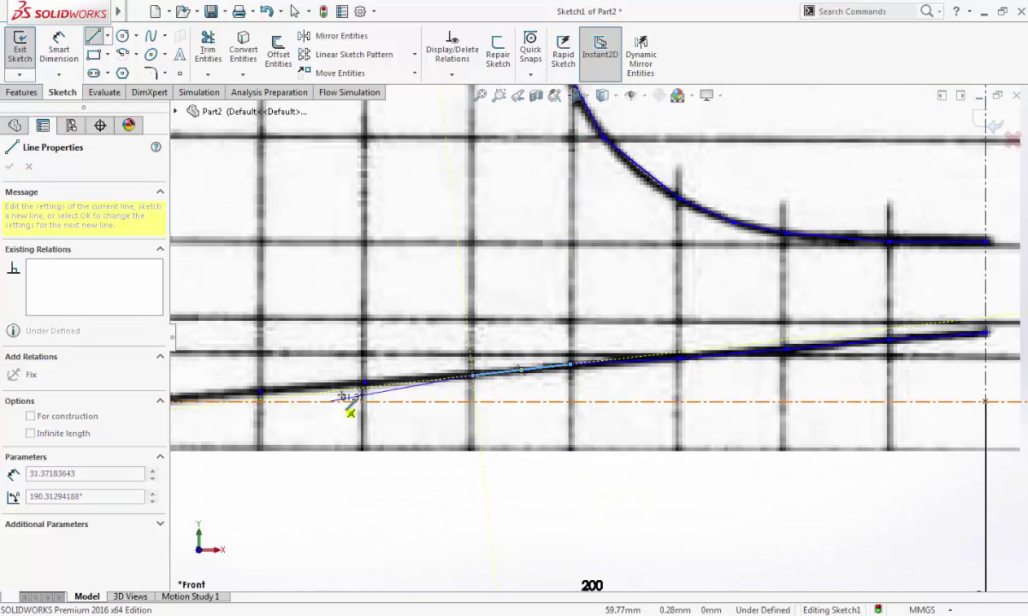
scroll(300, 395, down, 1)
scroll(295, 394, up, 1)
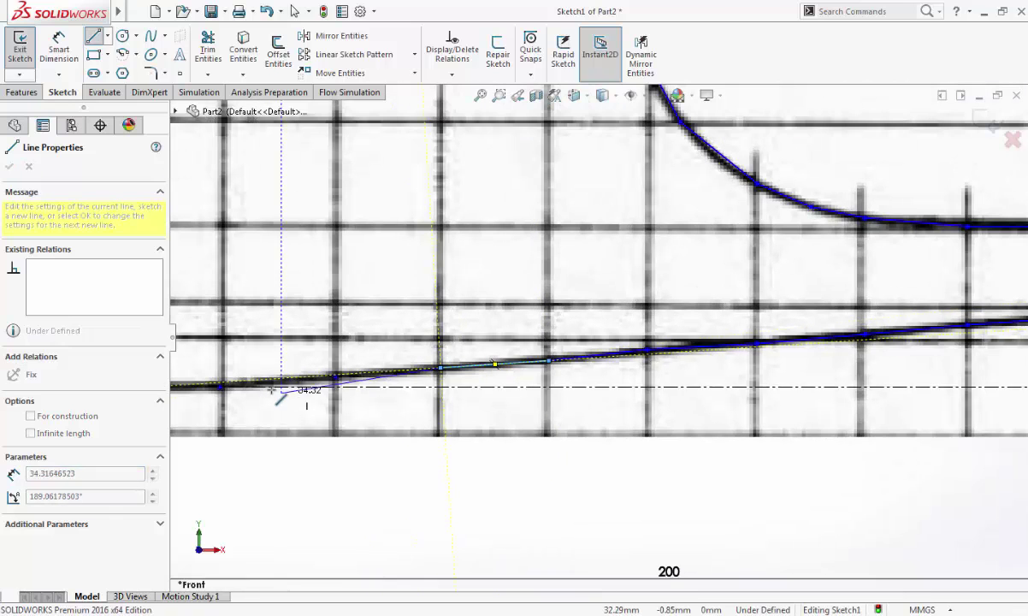
scroll(417, 363, down, 3)
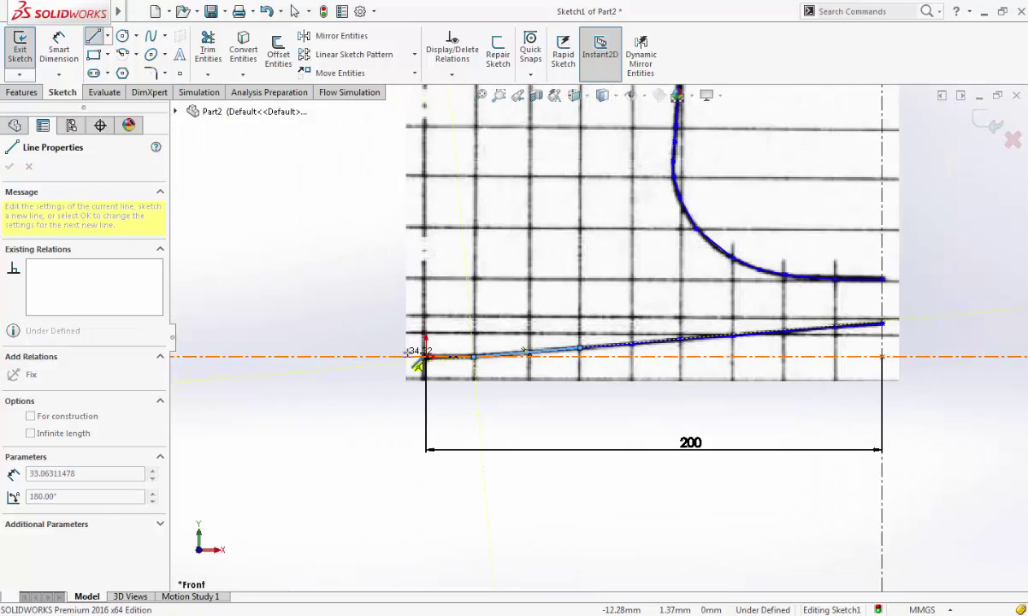
scroll(452, 356, up, 4)
click(479, 359)
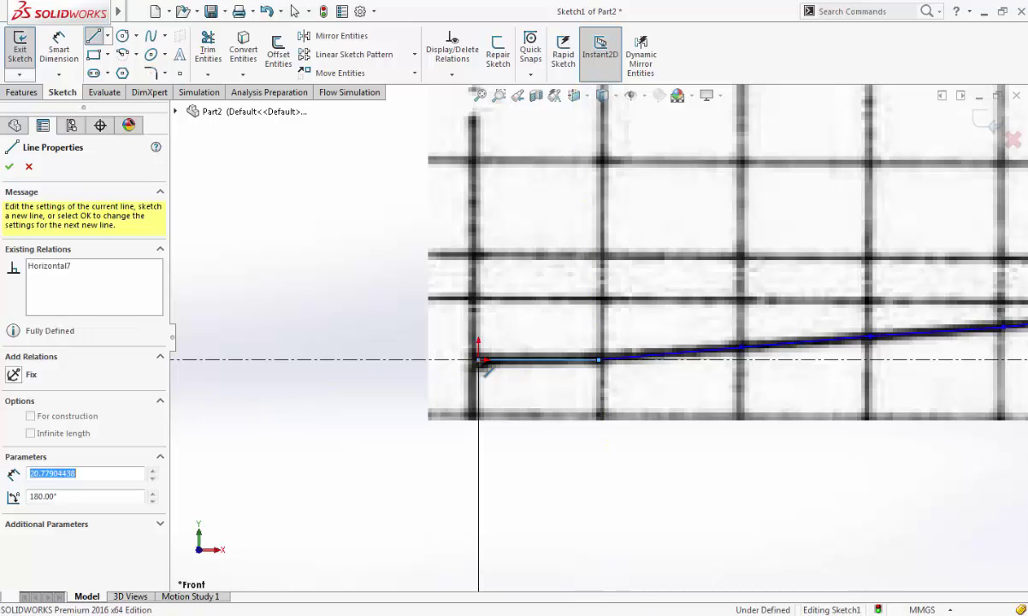
key(Escape)
key(Escape)
scroll(772, 293, down, 3)
scroll(772, 295, up, 4)
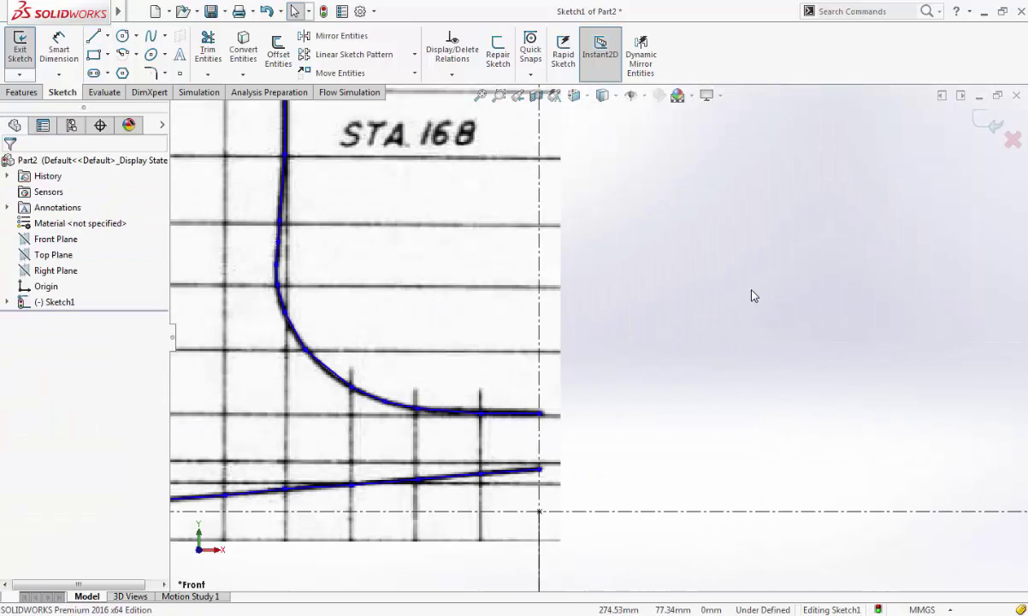
key(l)
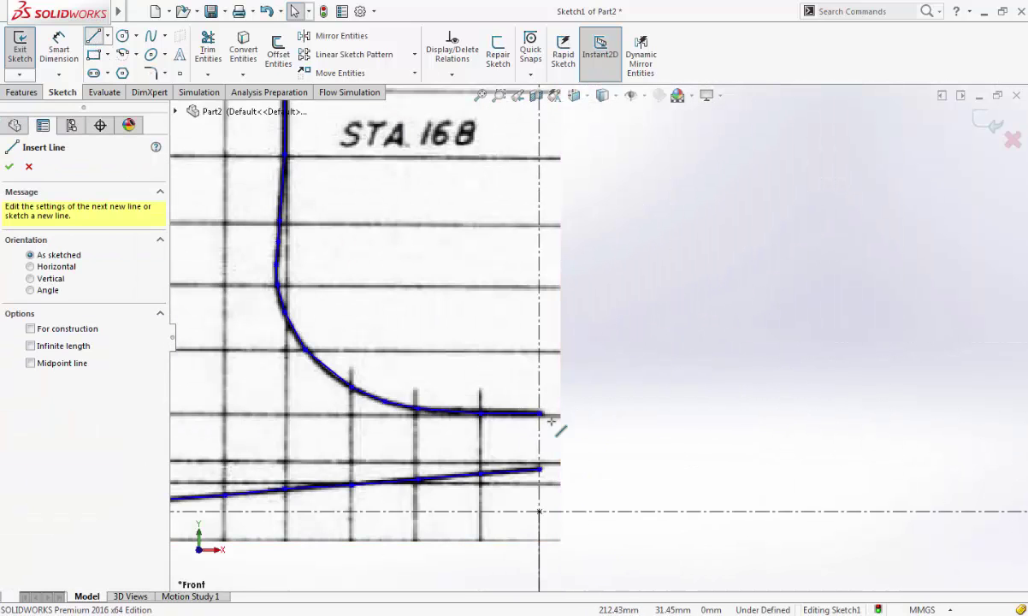
key(Escape)
Start a constrained Fit Spline with the Closed spline option turned off.
scroll(564, 413, down, 4)
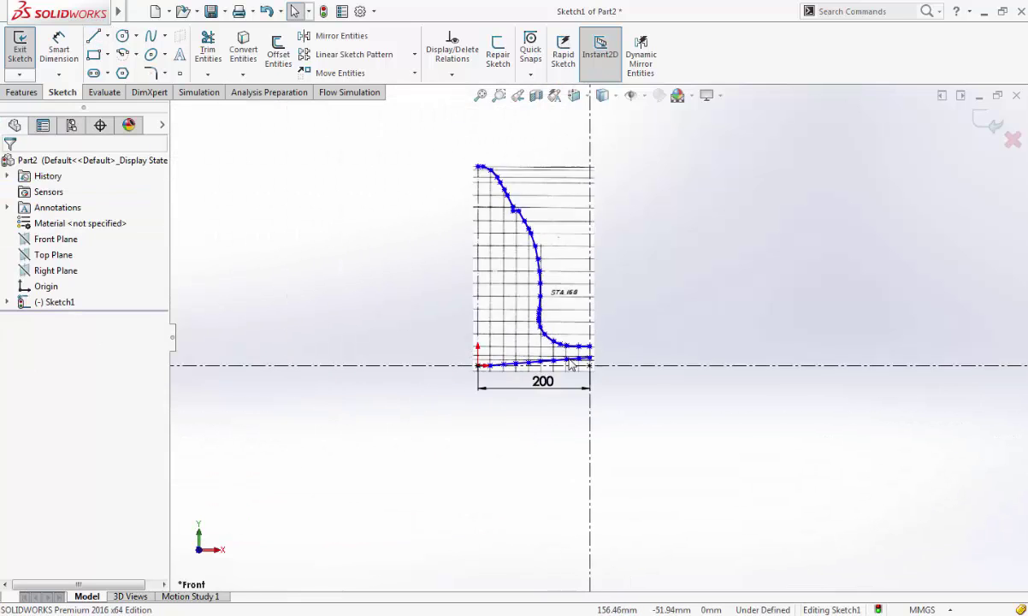
scroll(569, 325, up, 2)
scroll(571, 283, up, 1)
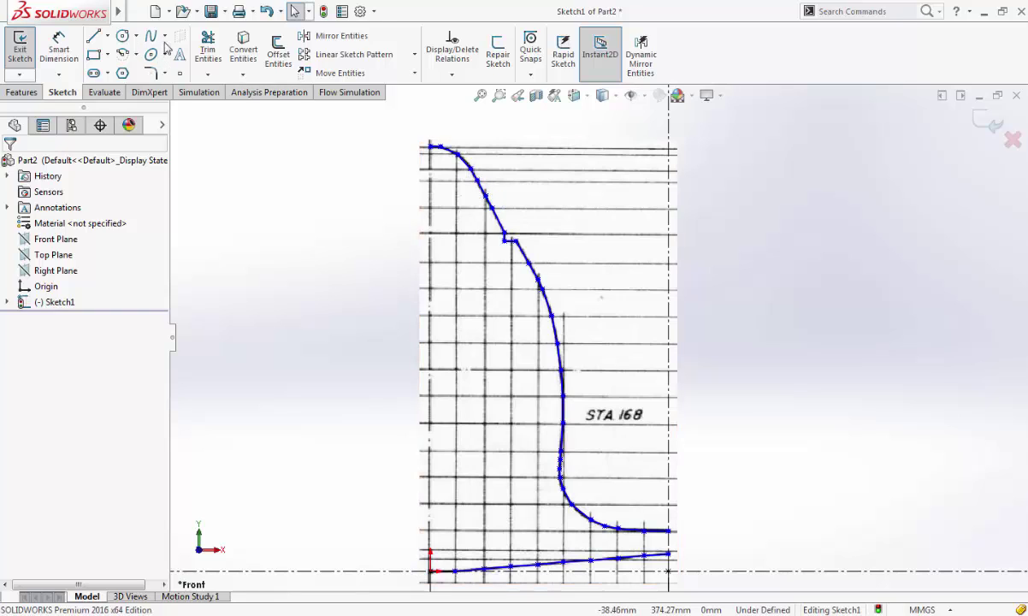
mouse_move(59, 12)
click(251, 11)
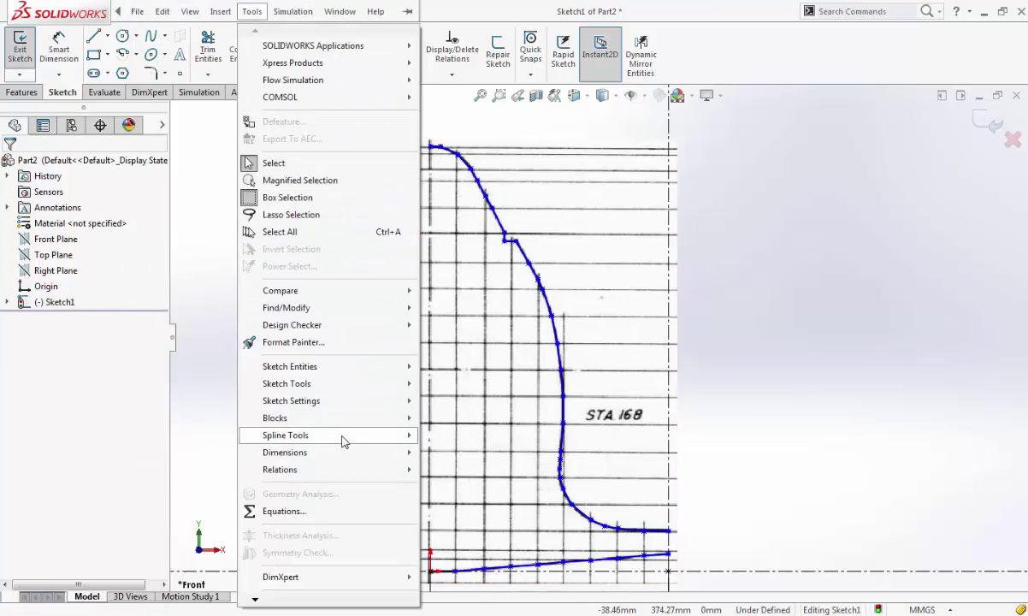
mouse_move(342, 440)
click(94, 318)
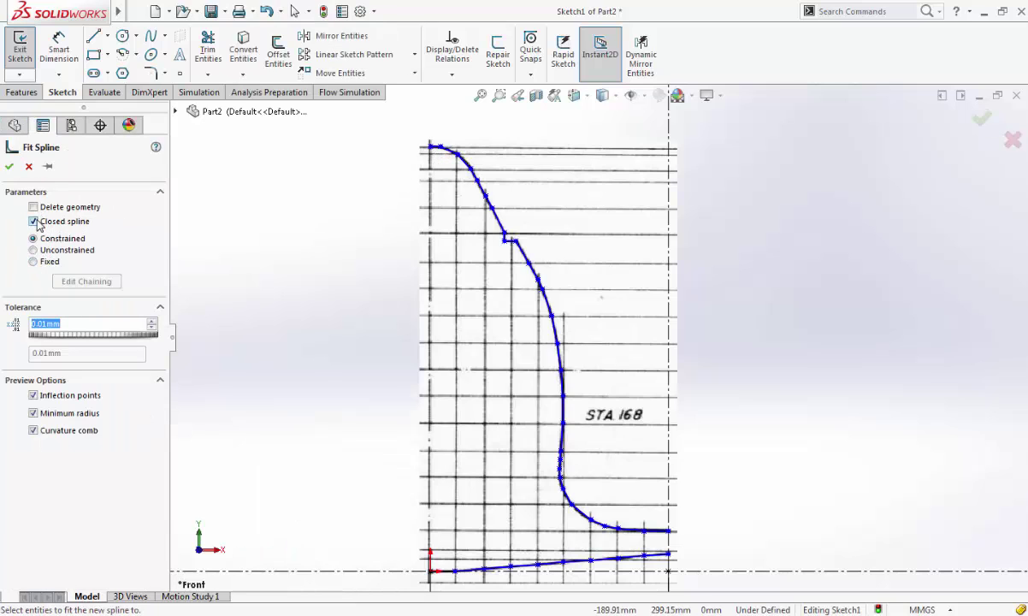
scroll(420, 165, down, 4)
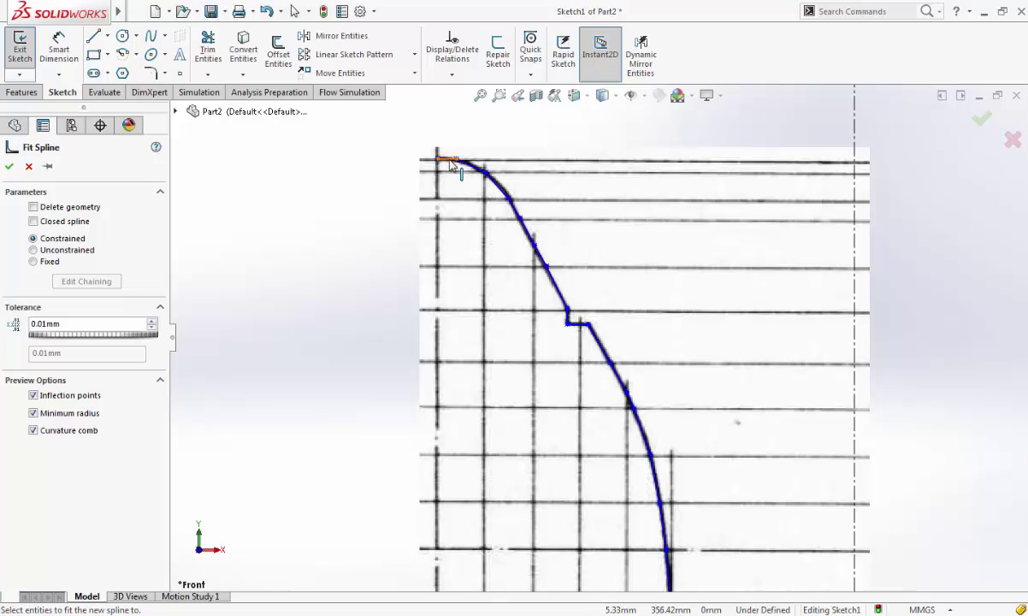
Select the entire upper outline as a chain from its short top line and fit a spline to it with 0.01 mm tolerance.
click(450, 160)
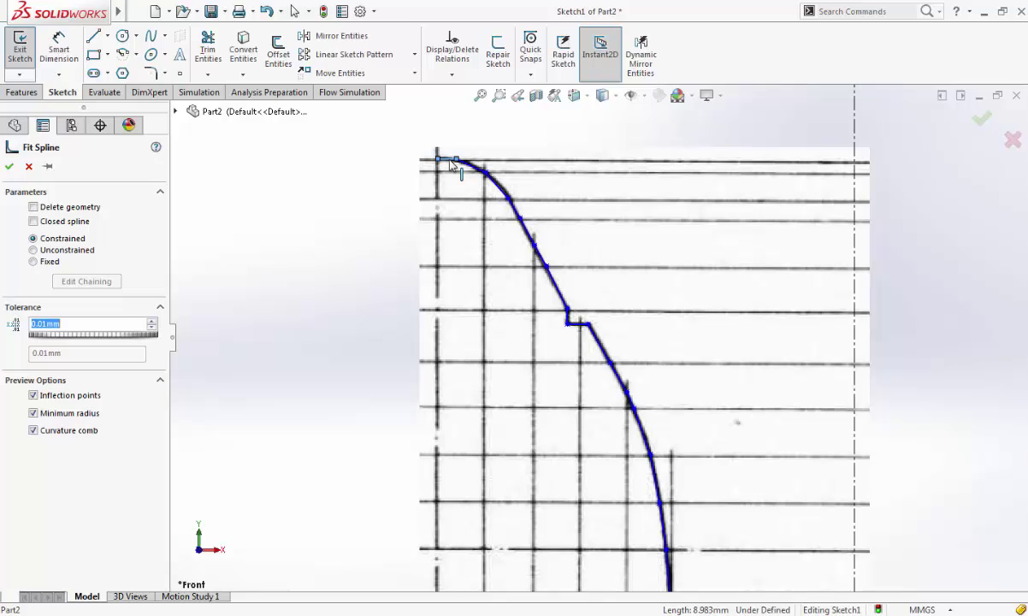
right_click(450, 164)
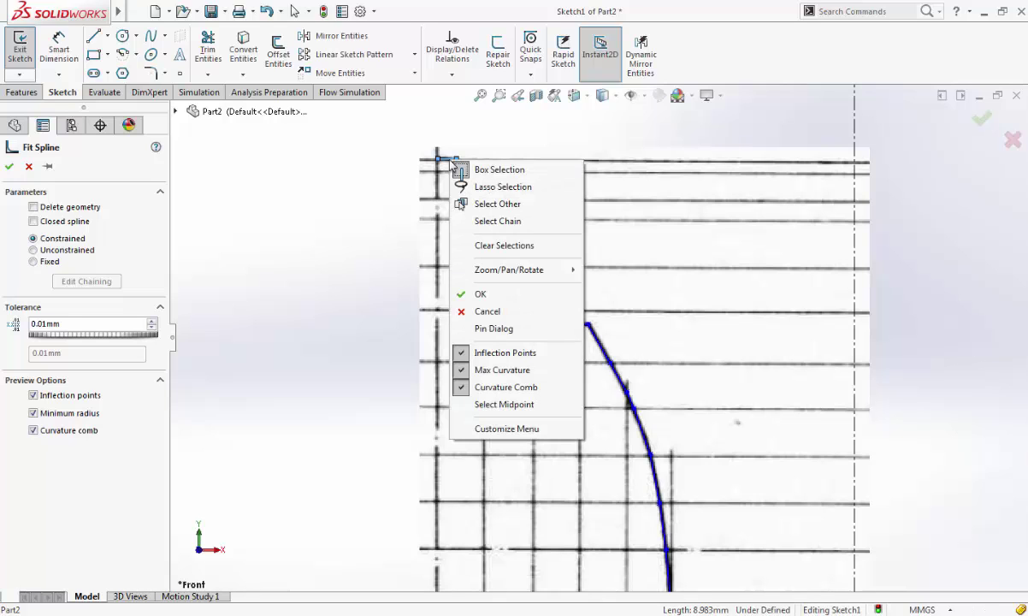
click(499, 221)
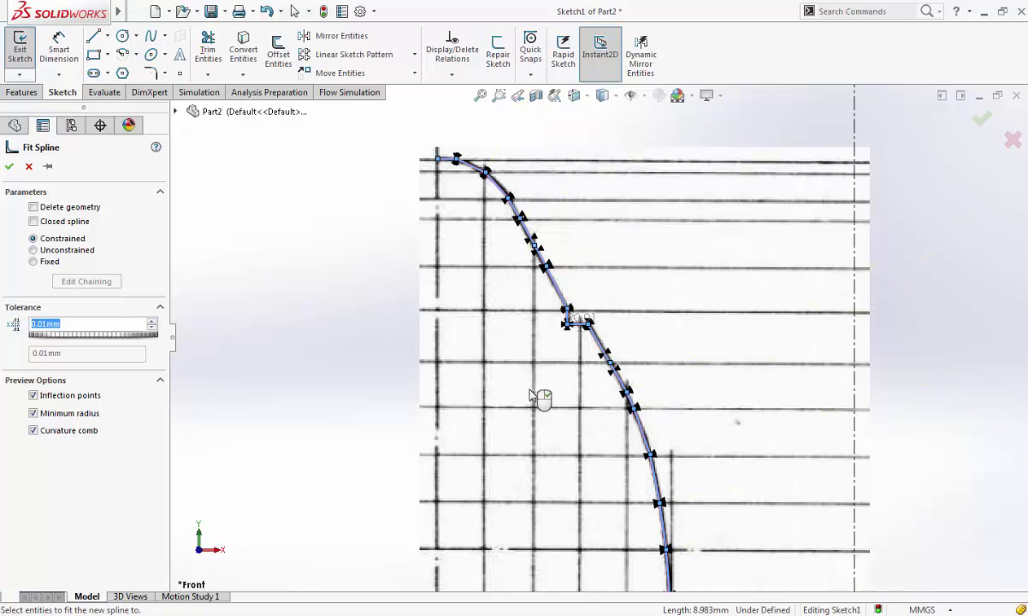
scroll(540, 397, down, 5)
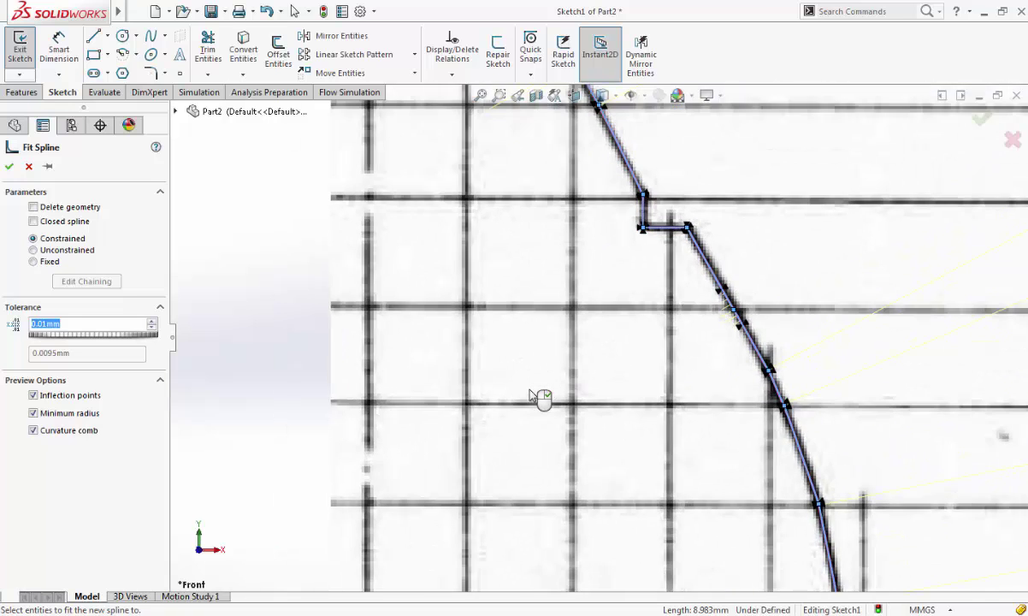
scroll(531, 390, up, 6)
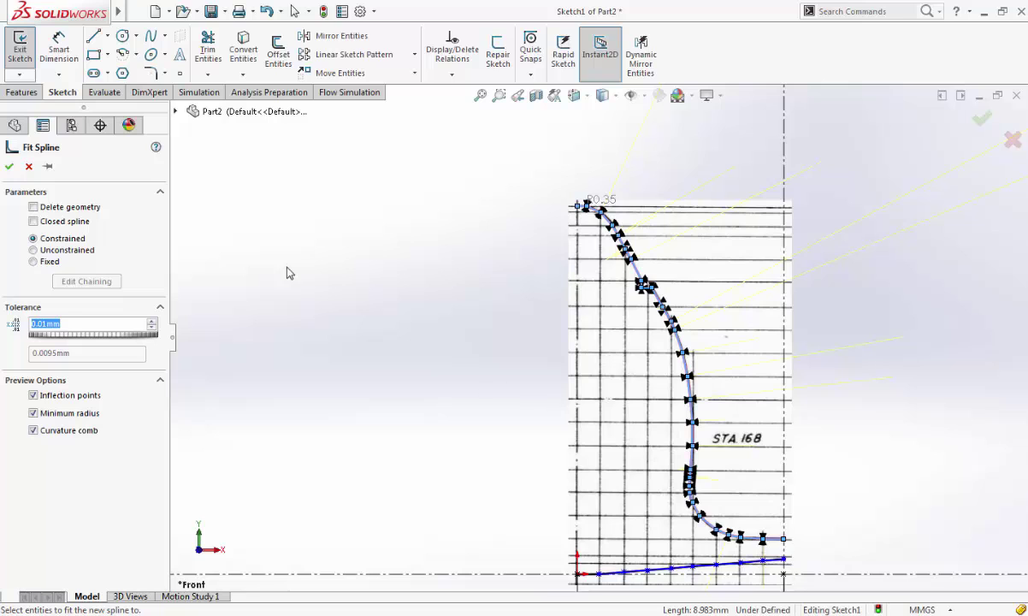
click(9, 166)
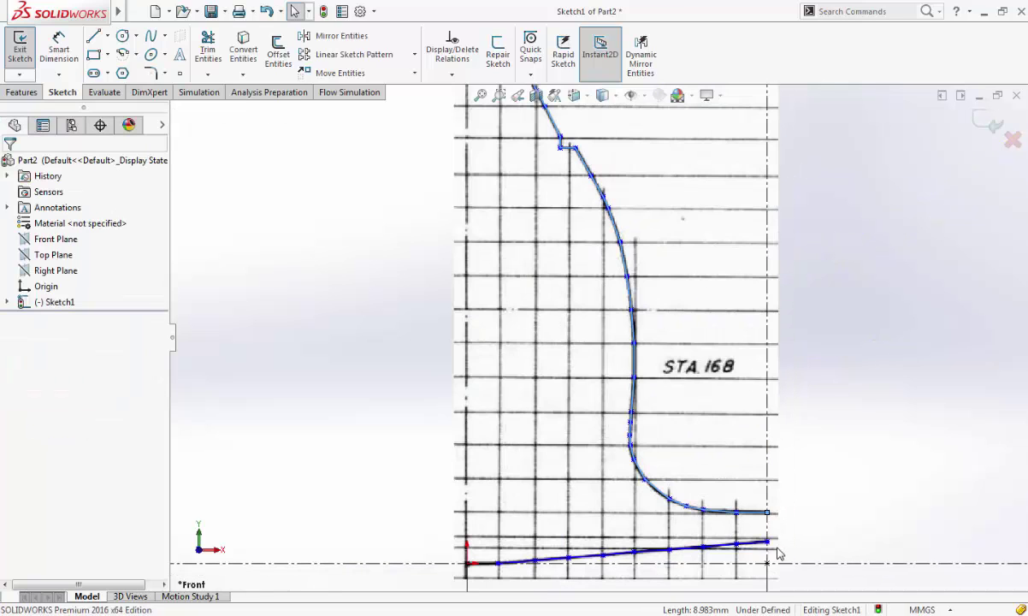
Fit a constrained, open spline with 0.01 mm tolerance to the entire chain of lines in the lower sloping outline.
scroll(775, 549, down, 3)
click(757, 544)
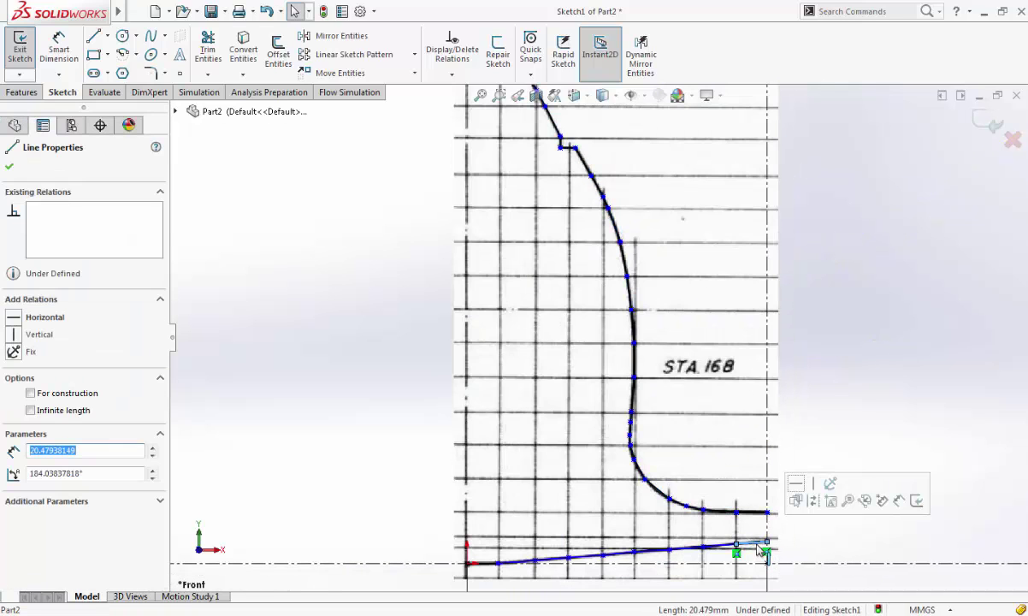
mouse_move(118, 12)
click(251, 11)
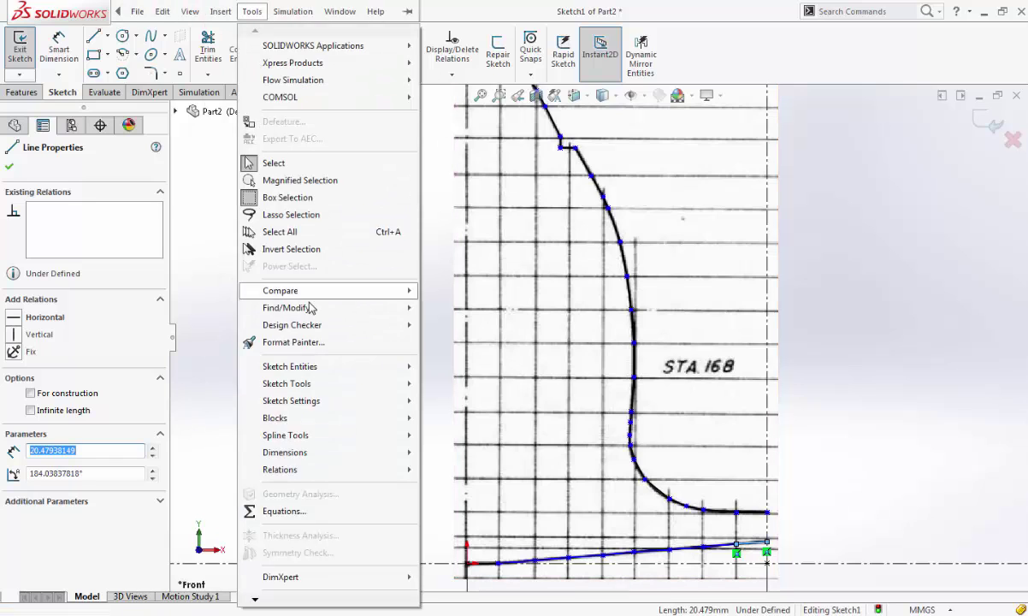
mouse_move(334, 437)
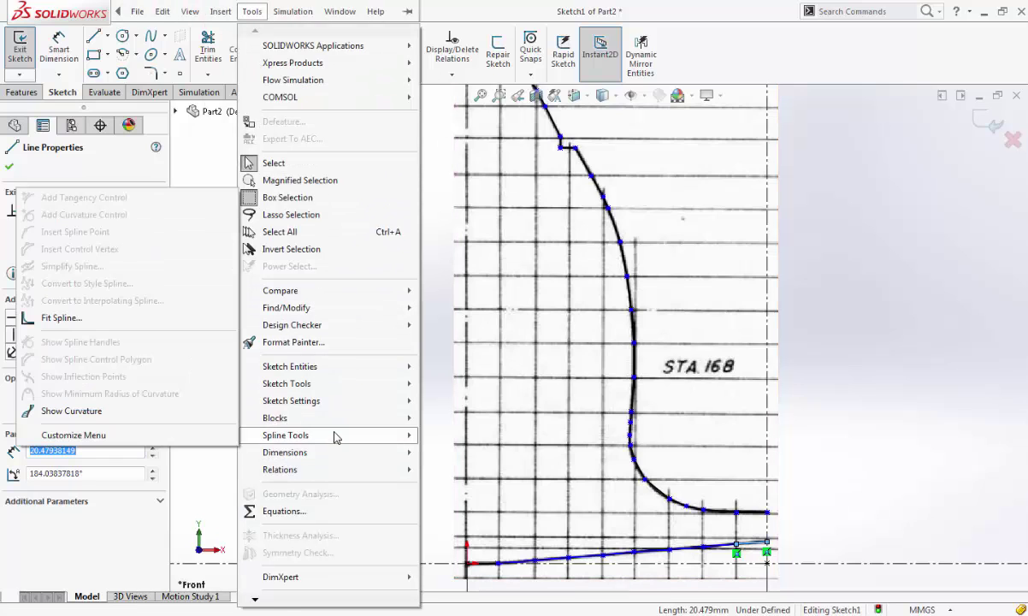
click(154, 317)
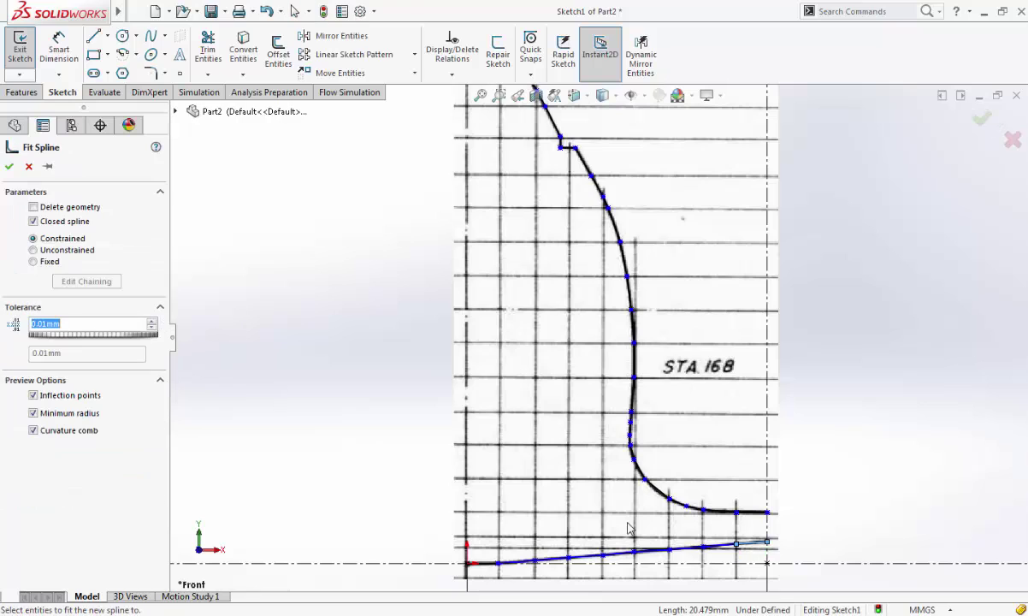
right_click(752, 552)
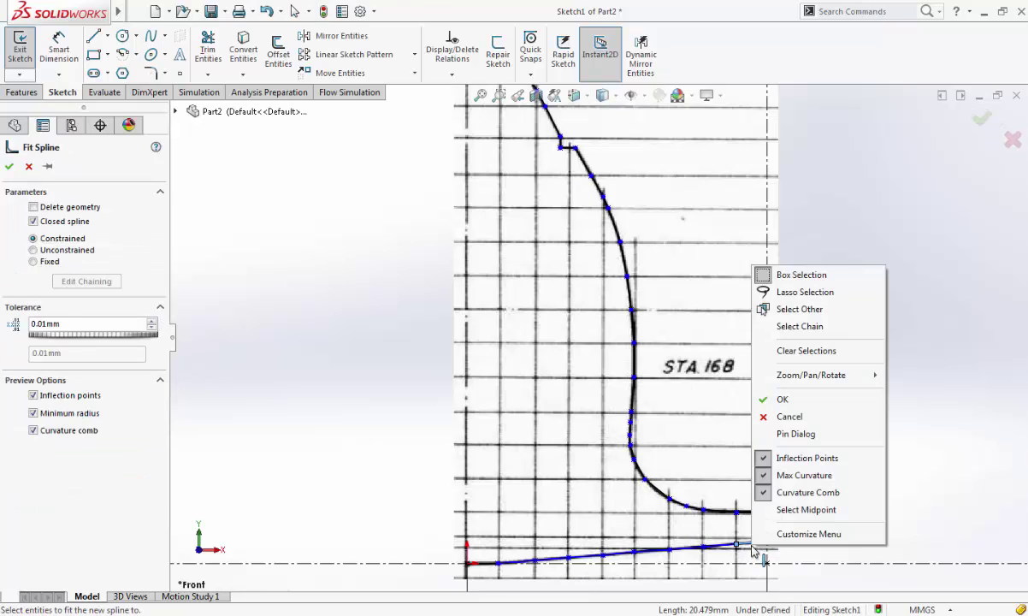
click(807, 330)
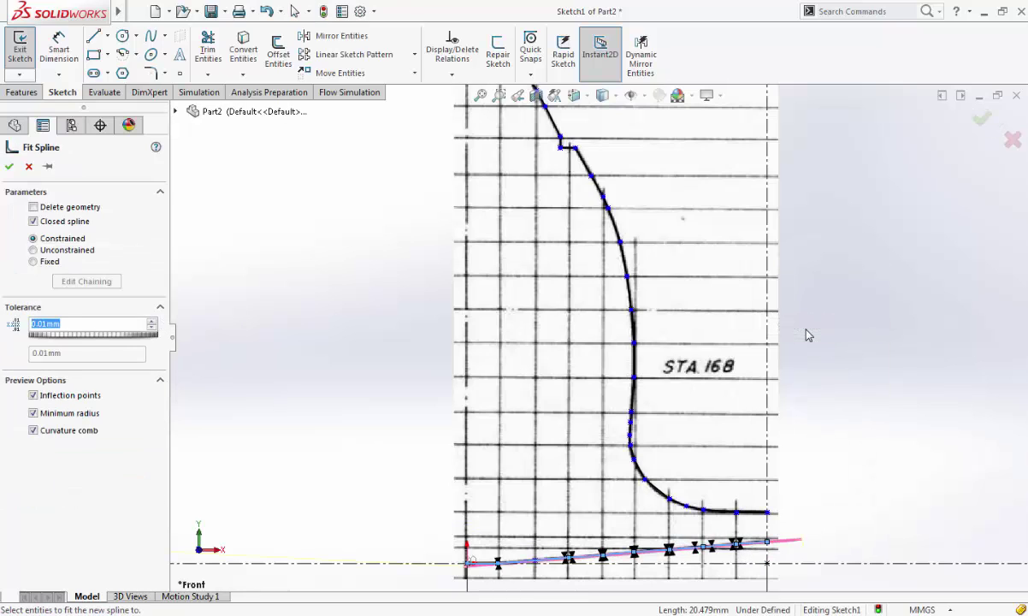
click(33, 222)
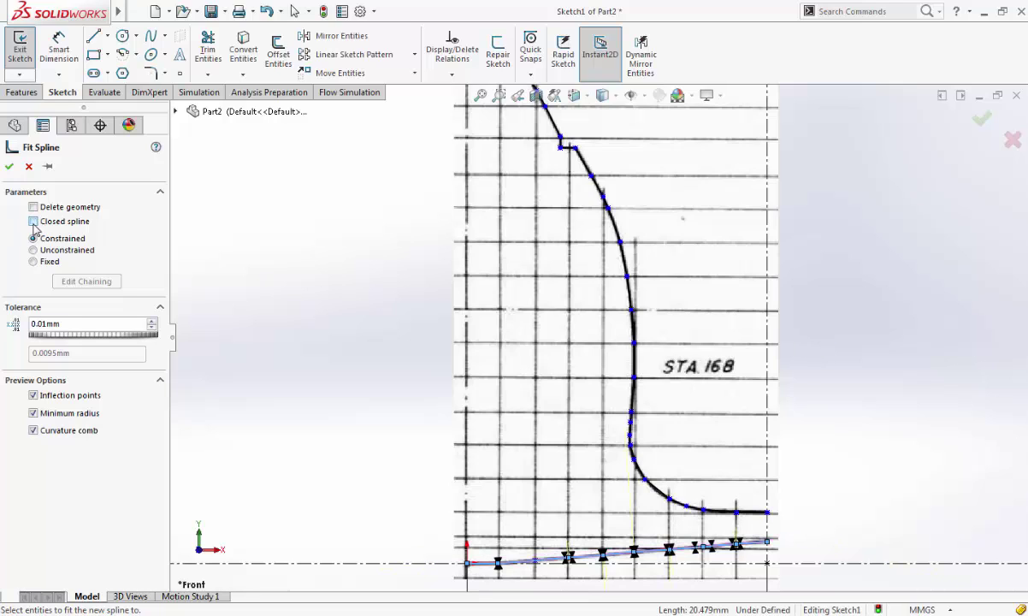
click(10, 166)
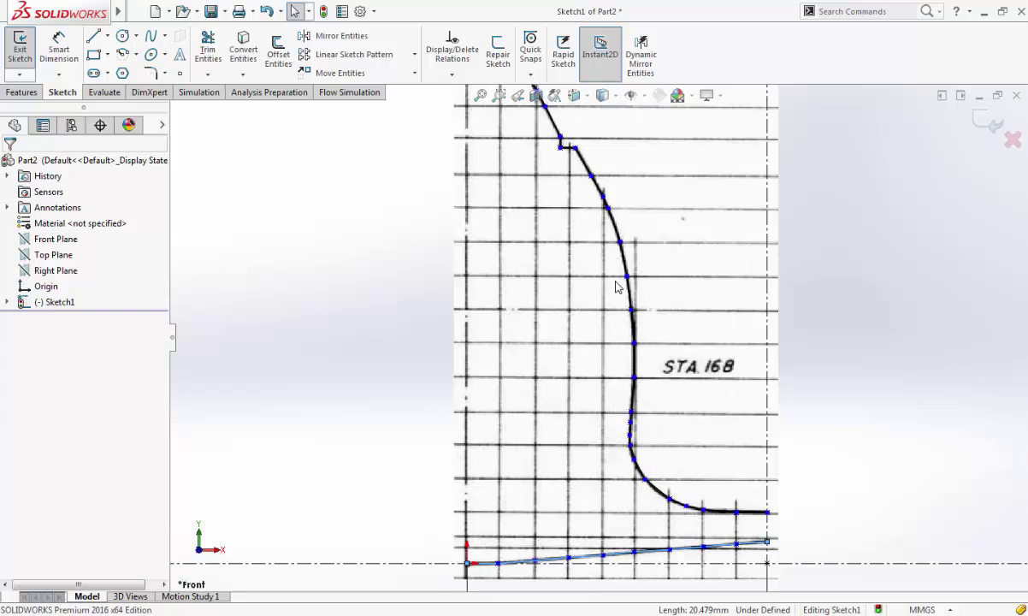
Make the sketch picture fully transparent by applying full-image transparency with a value of 1.00.
scroll(615, 287, up, 5)
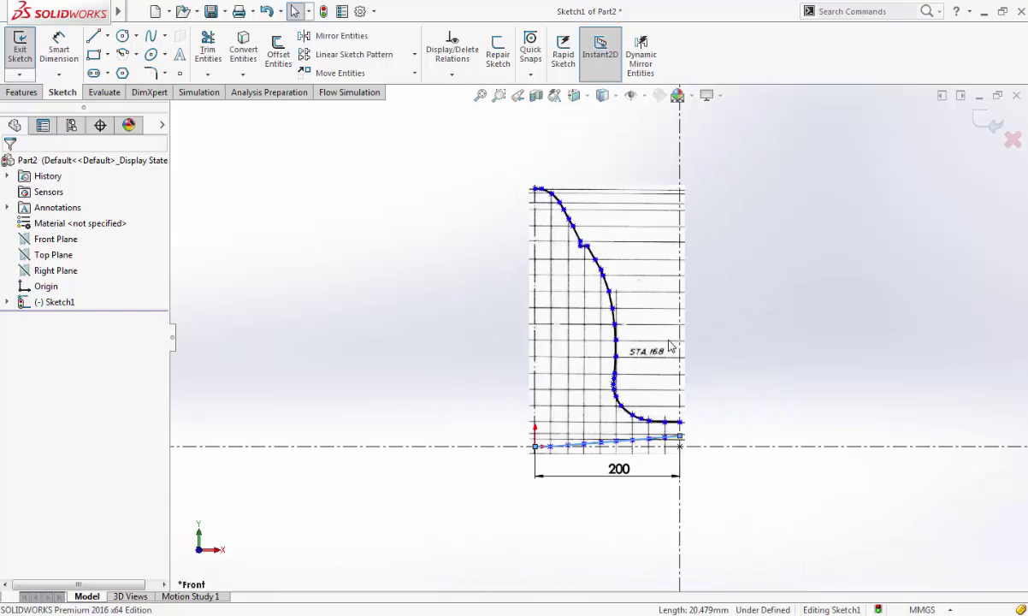
click(7, 301)
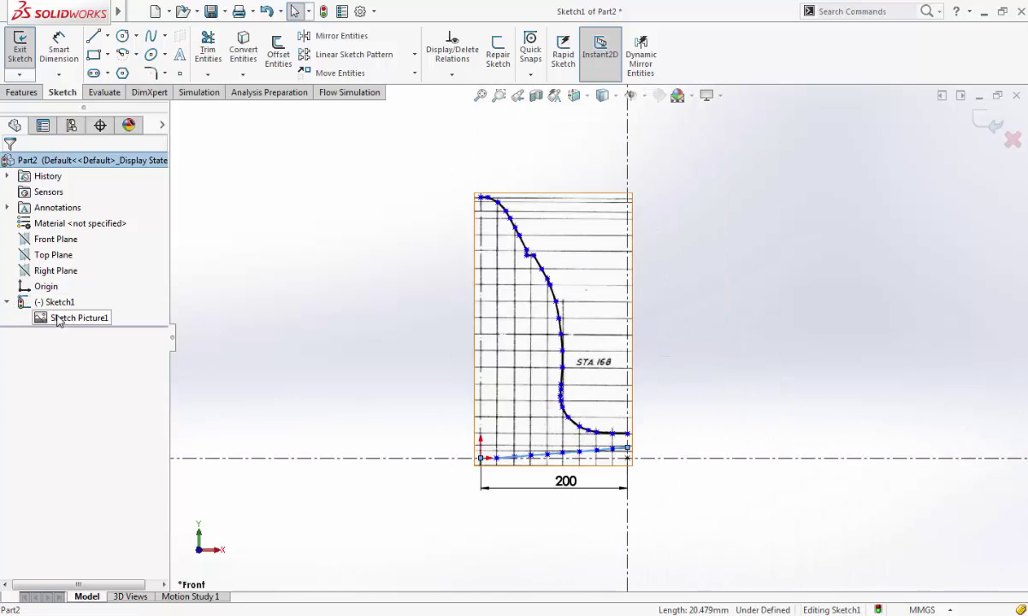
click(57, 320)
click(57, 320)
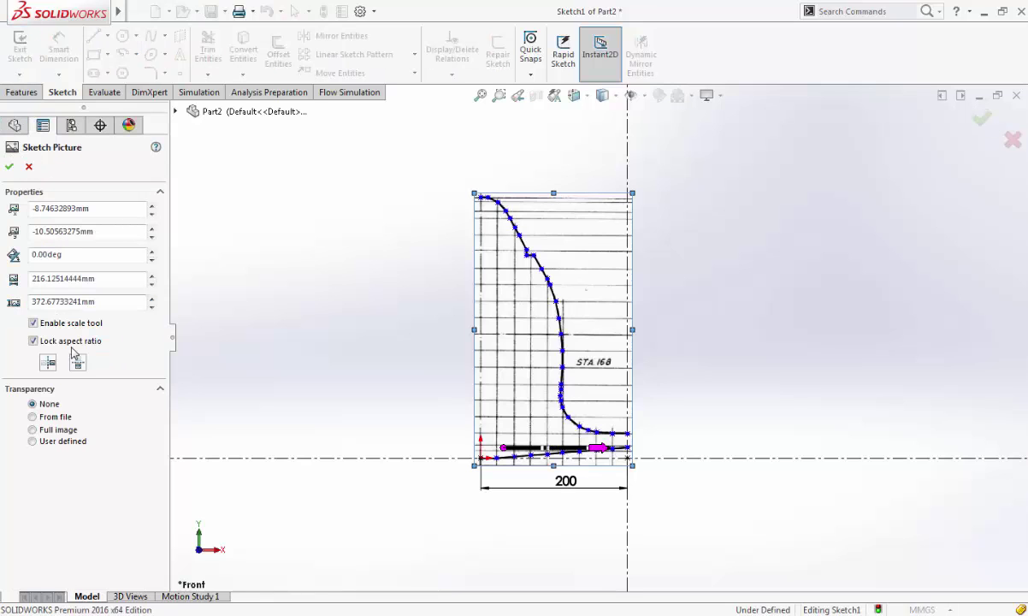
click(34, 430)
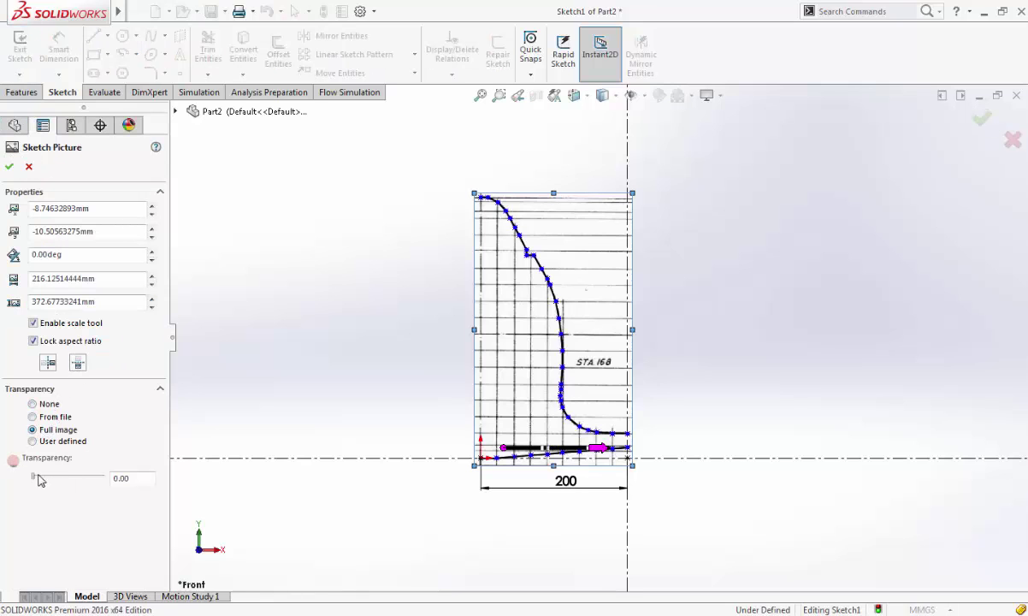
drag(37, 481, 75, 484)
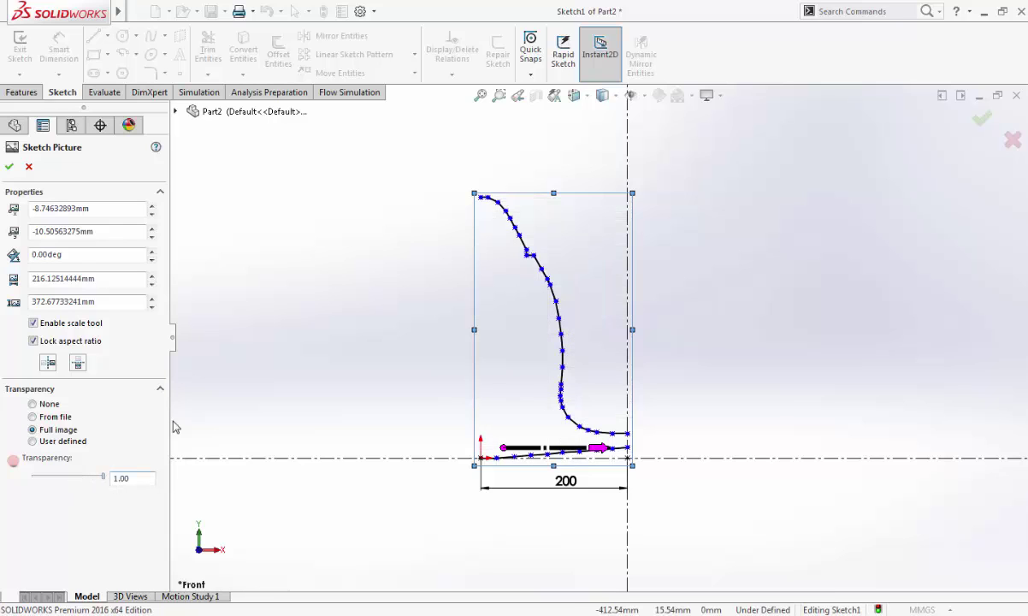
click(9, 165)
Connect the upper and lower outlines' end points on the vertical centreline 200 mm from the origin with a vertical line.
scroll(638, 408, down, 4)
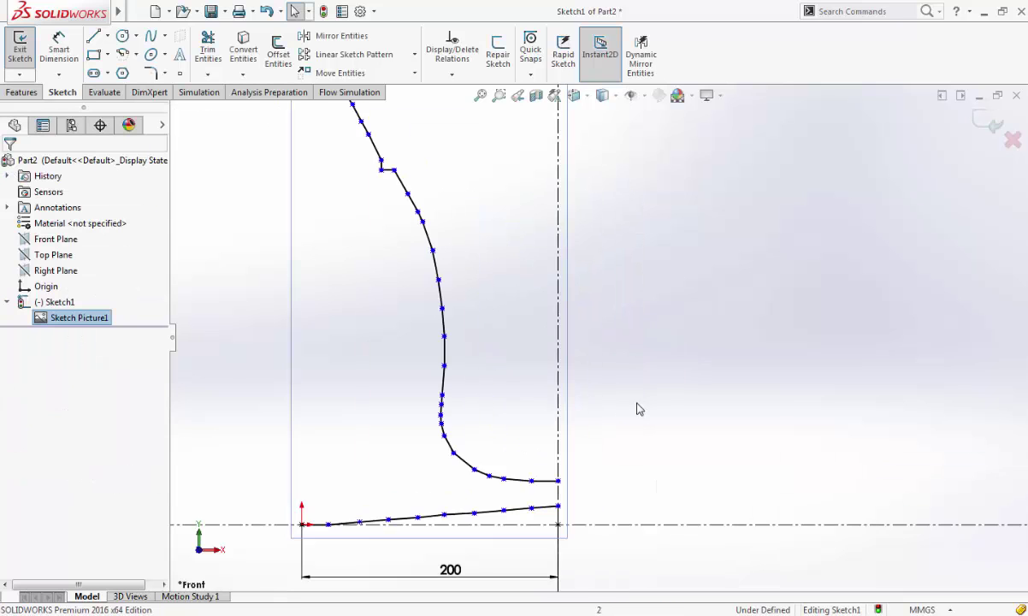
click(95, 38)
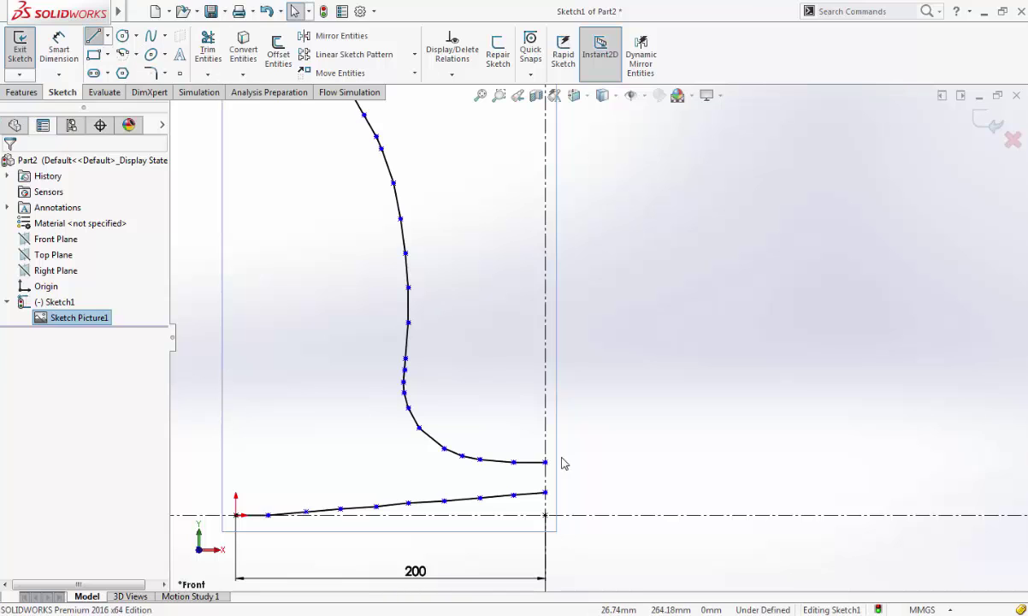
click(546, 462)
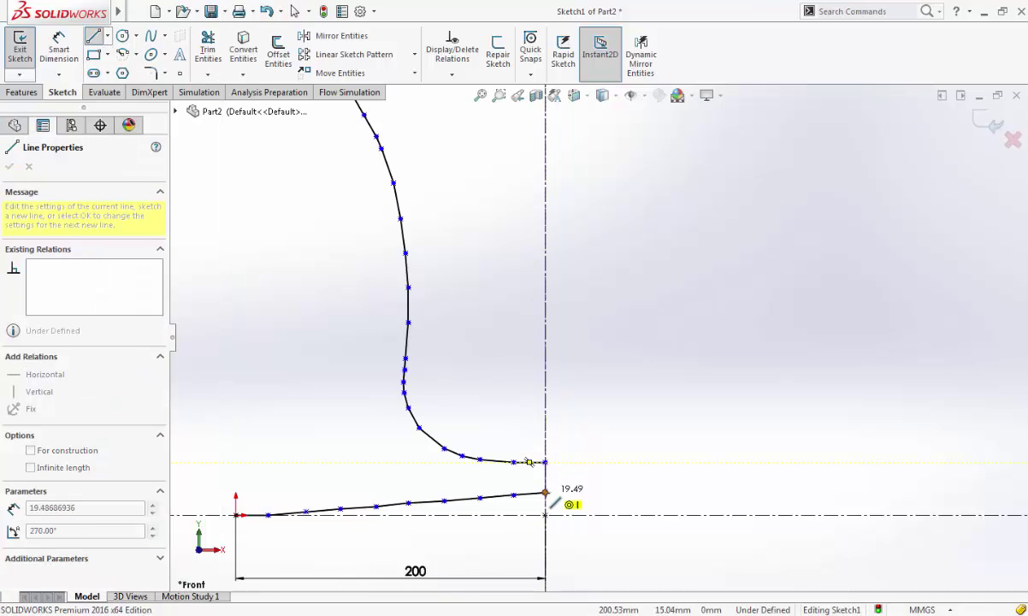
click(546, 493)
key(Escape)
key(f)
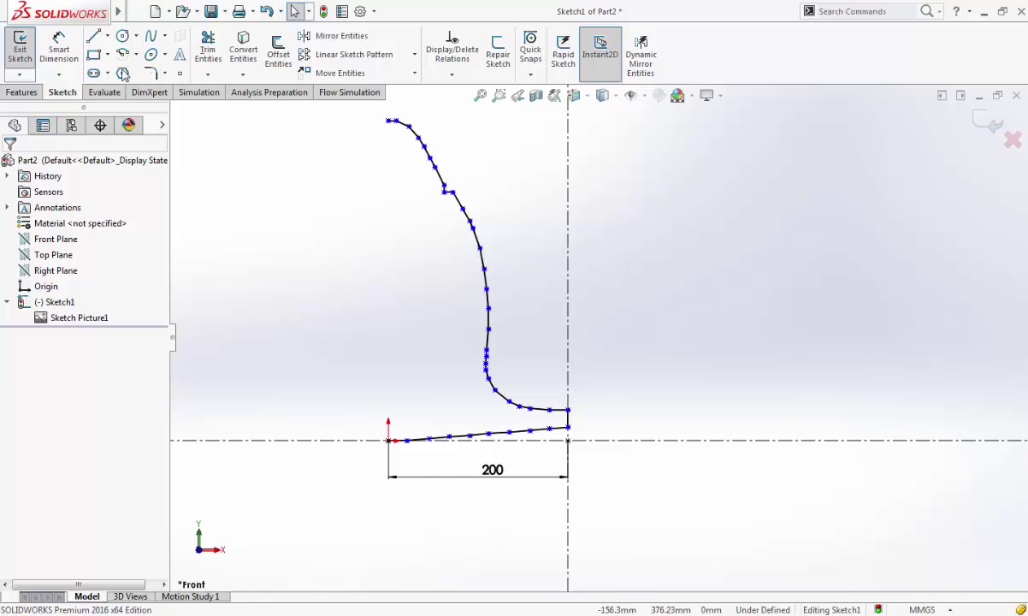
Draw a vertical centreline of infinite length through the origin.
click(107, 43)
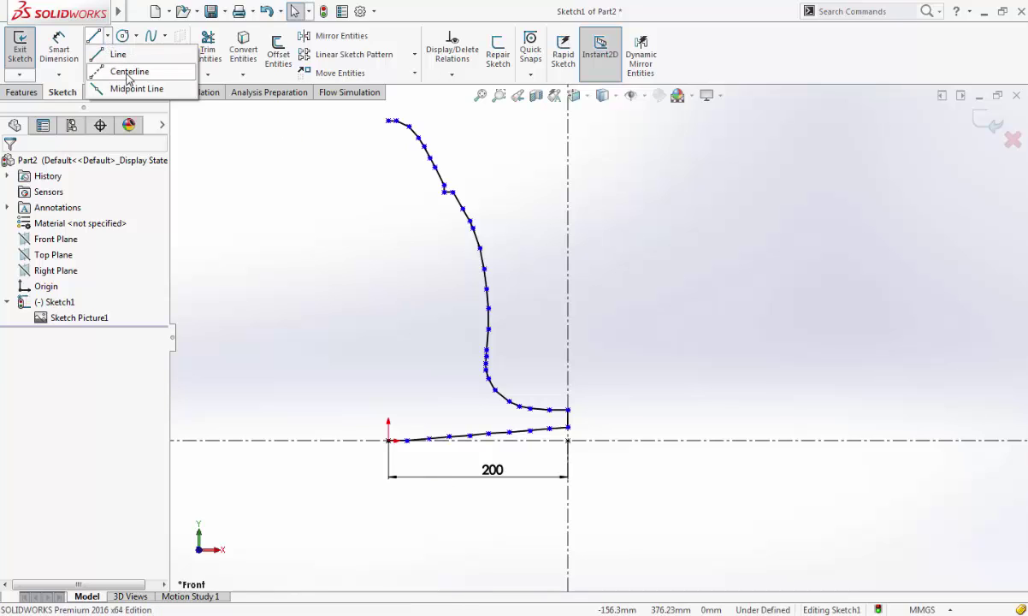
click(124, 71)
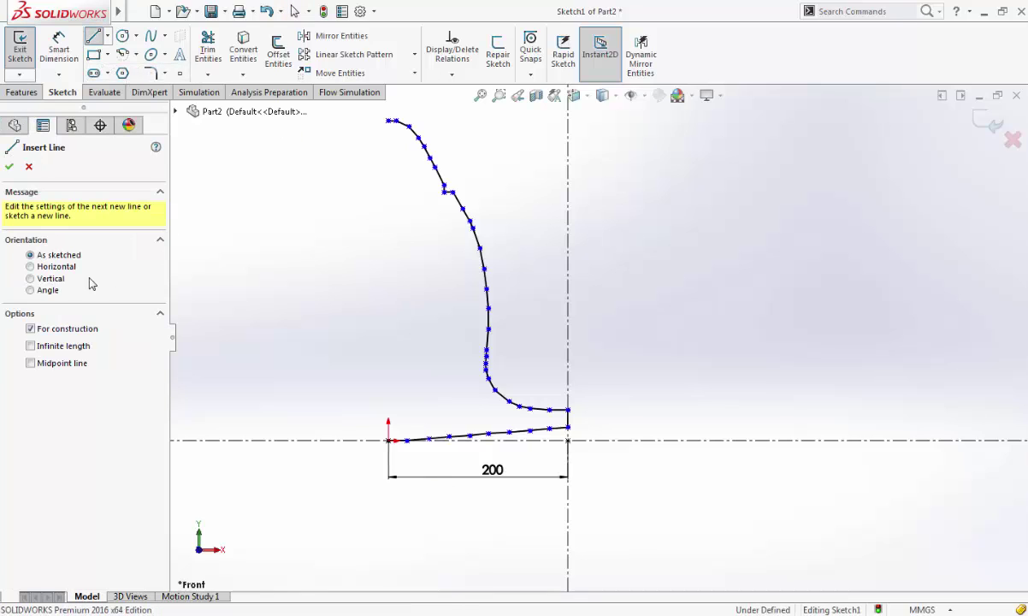
click(31, 279)
click(390, 441)
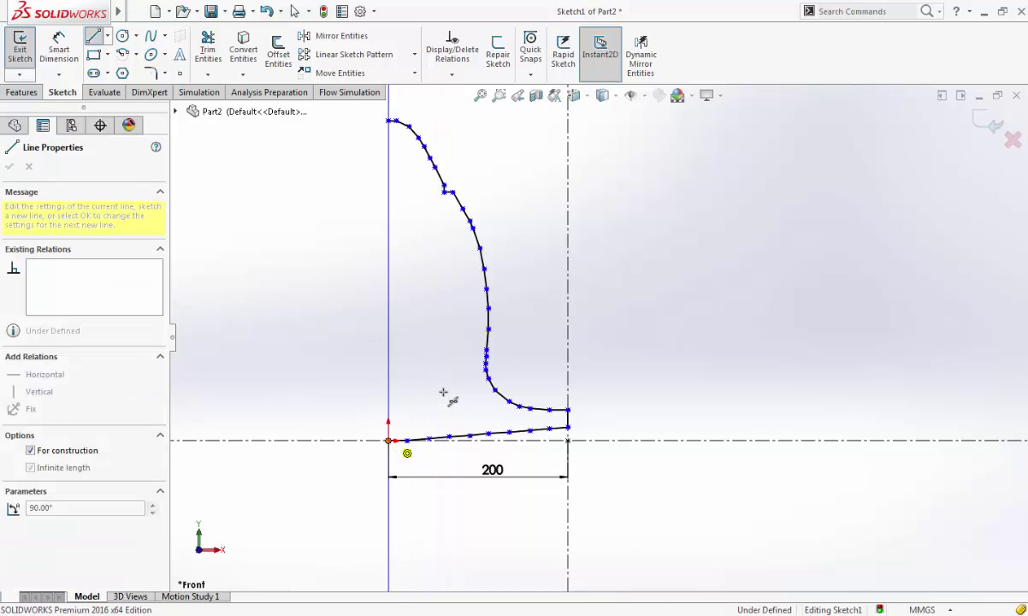
key(Escape)
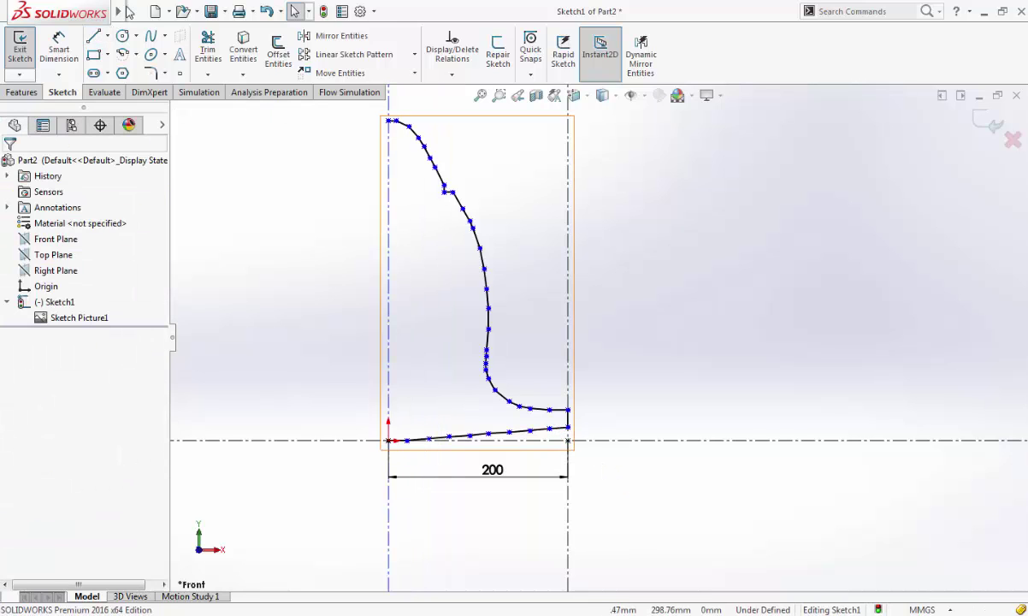
Mirror the upper outline spline about the vertical centreline through the origin, keeping the original as a copy.
click(135, 12)
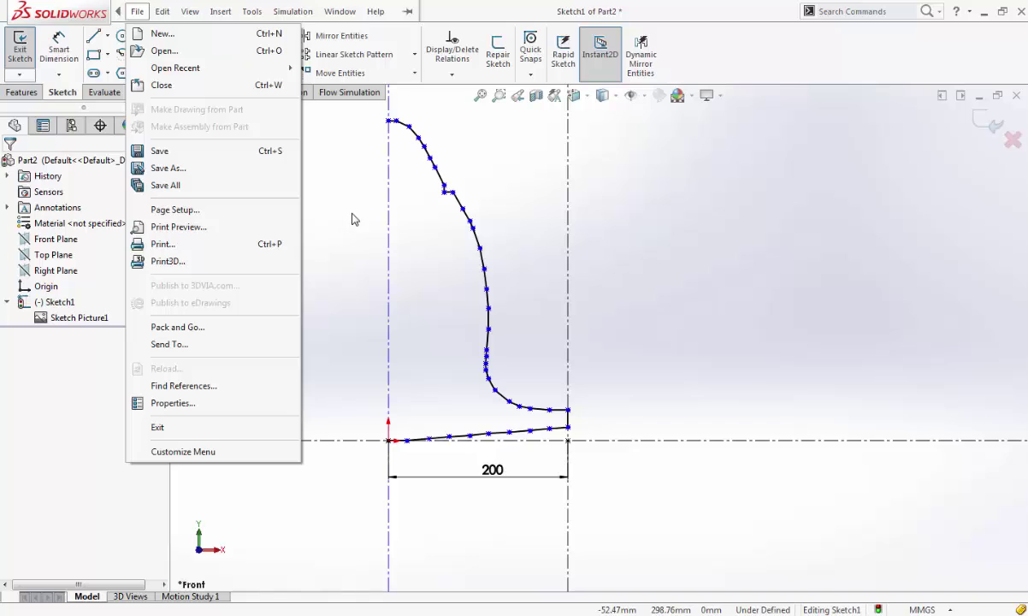
click(342, 35)
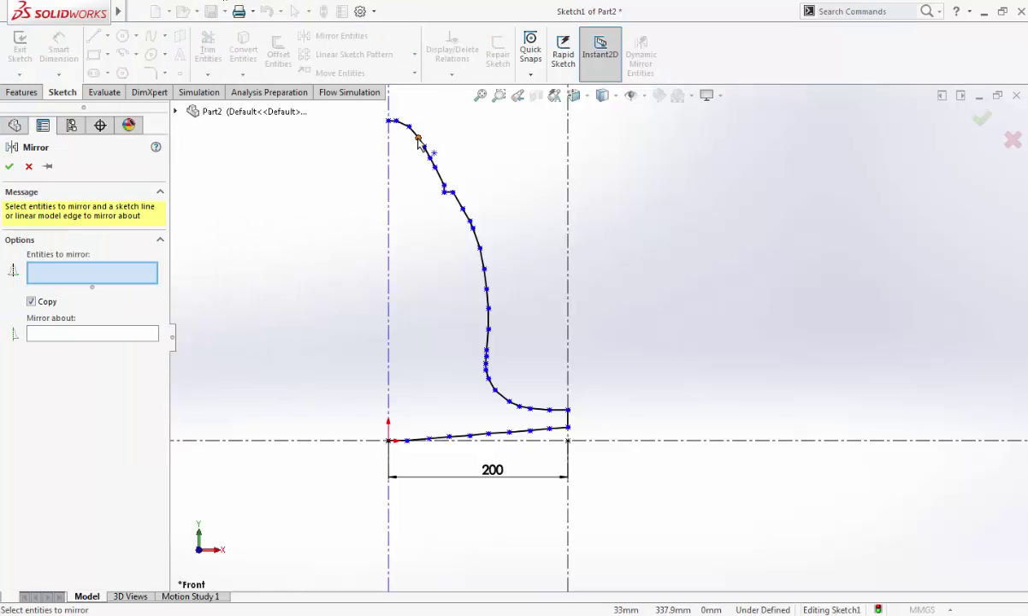
click(418, 141)
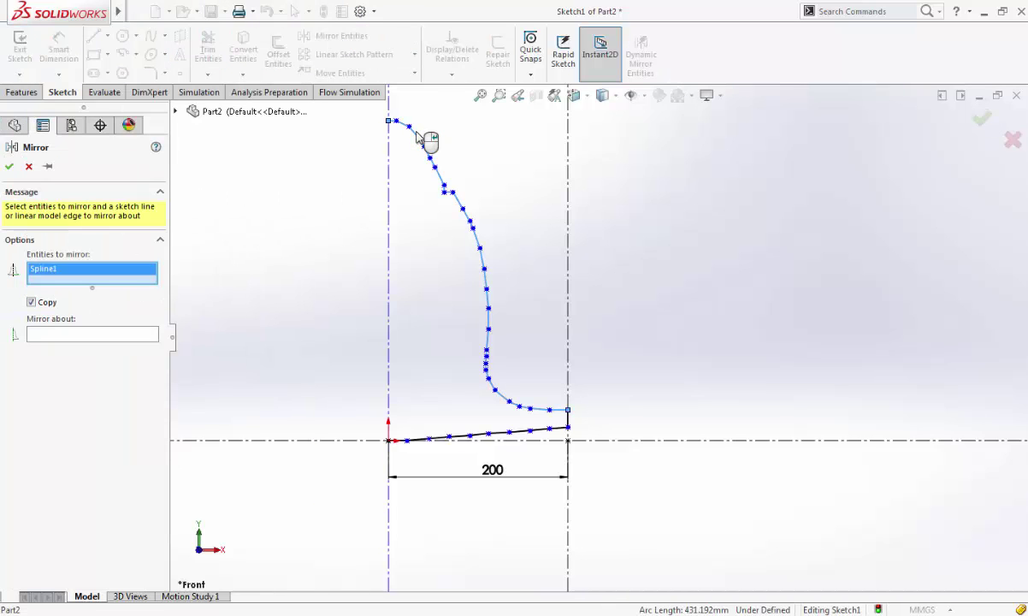
click(390, 180)
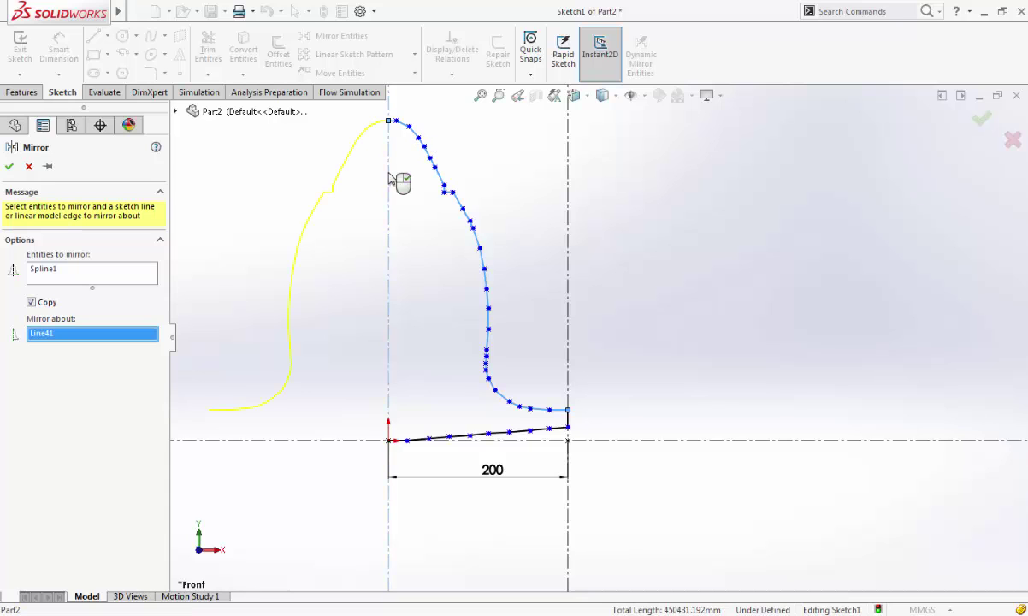
key(Return)
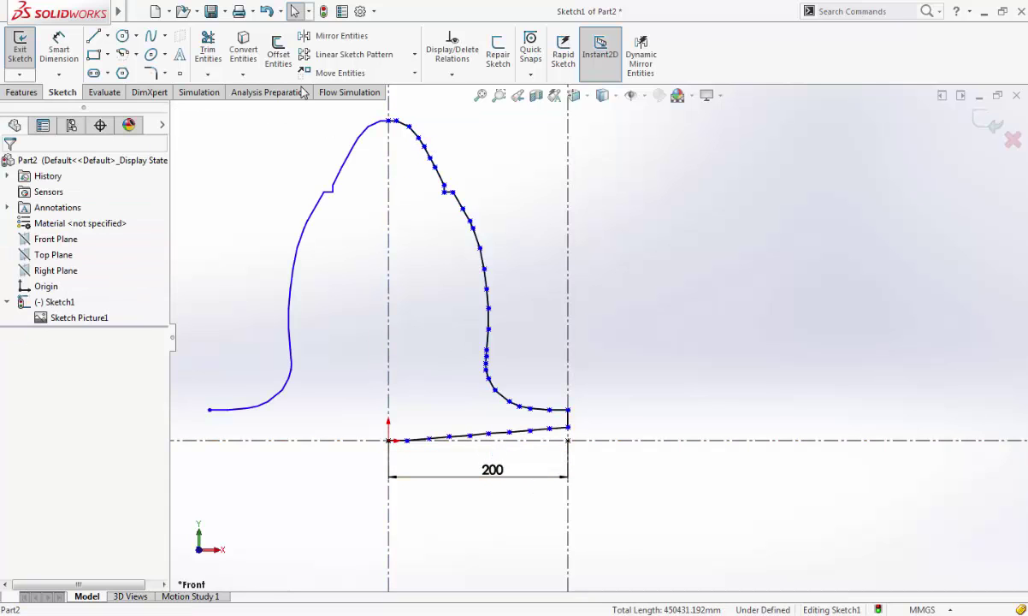
Mirror the lower sloping spline about the vertical centreline through the origin, keeping the original.
click(342, 36)
click(465, 440)
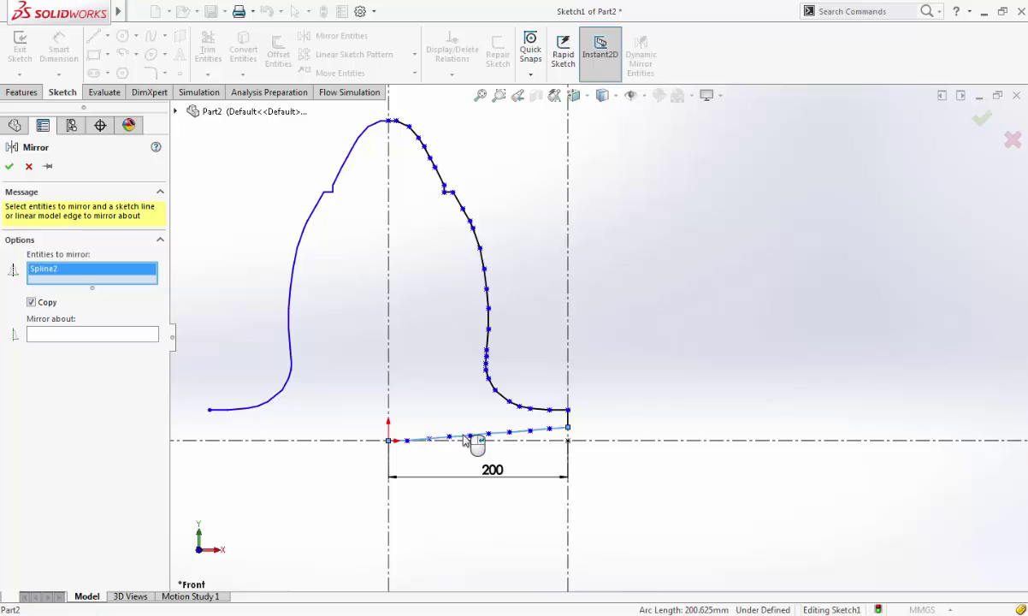
click(389, 399)
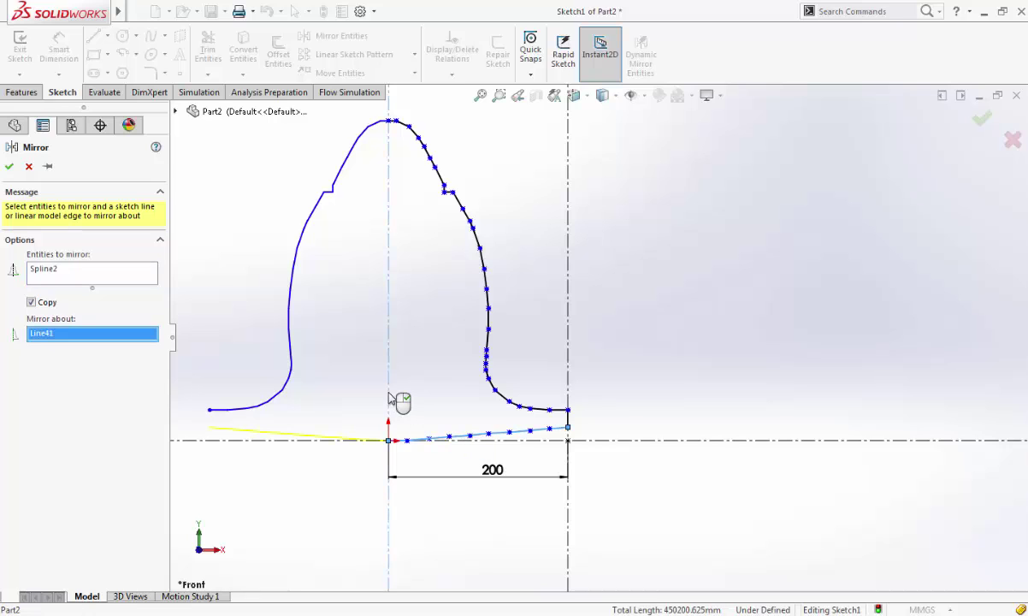
right_click(389, 399)
Close the mirrored half with a vertical line between the outer end points of its upper and lower splines.
click(94, 35)
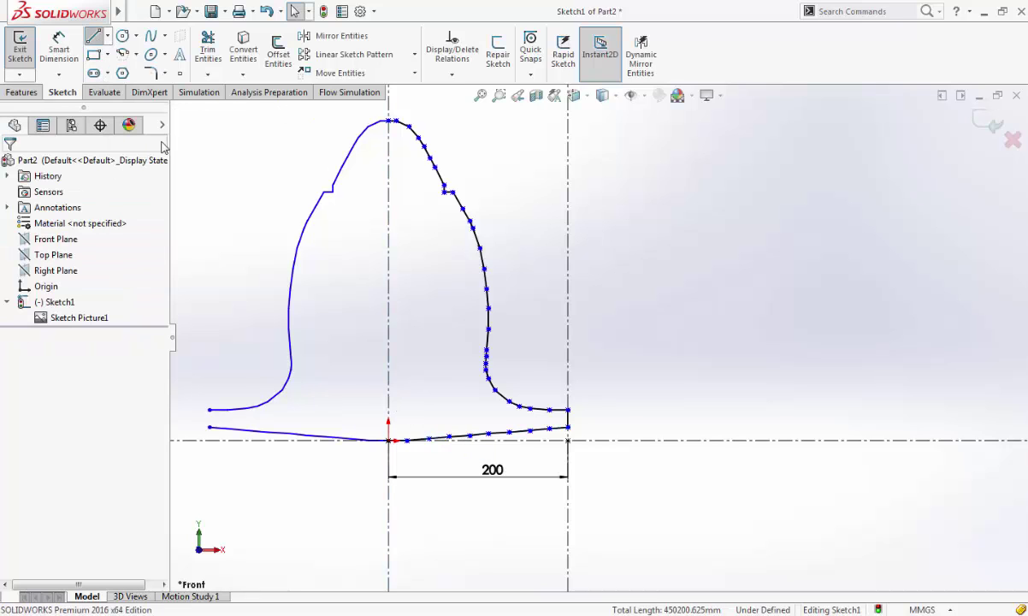
scroll(229, 414, down, 3)
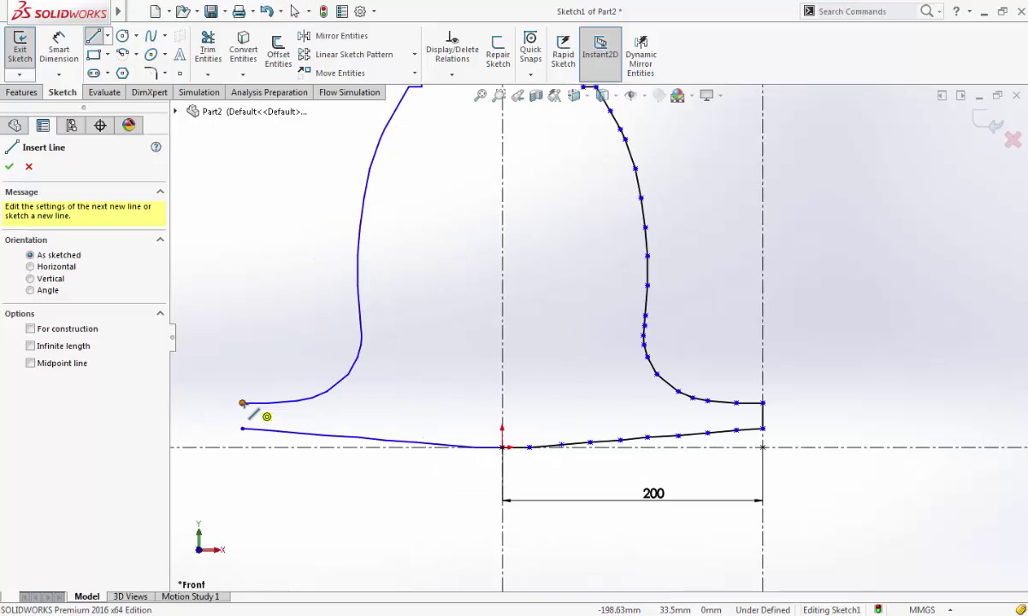
click(250, 417)
click(243, 428)
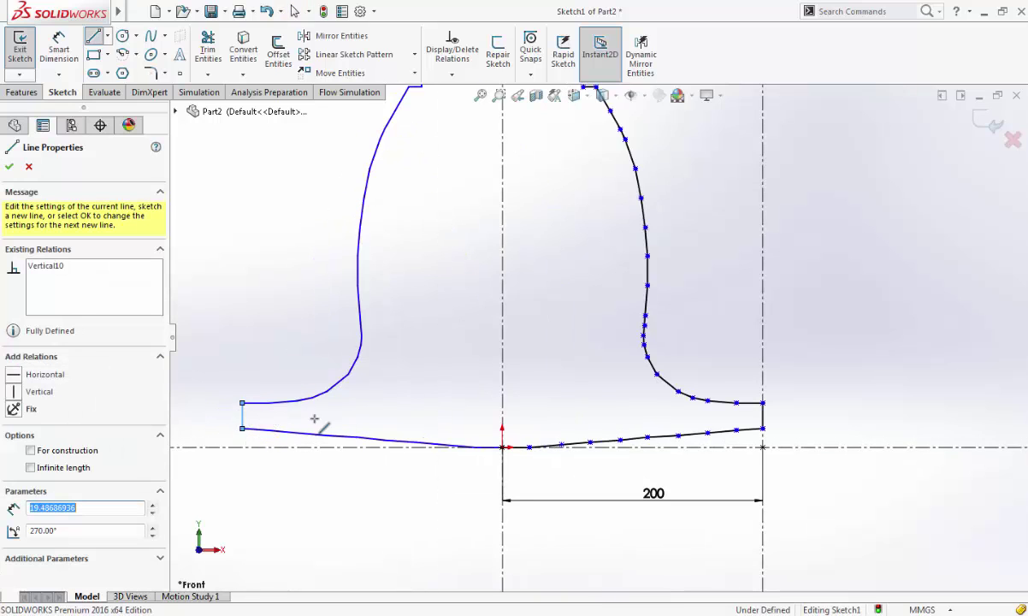
scroll(590, 411, up, 3)
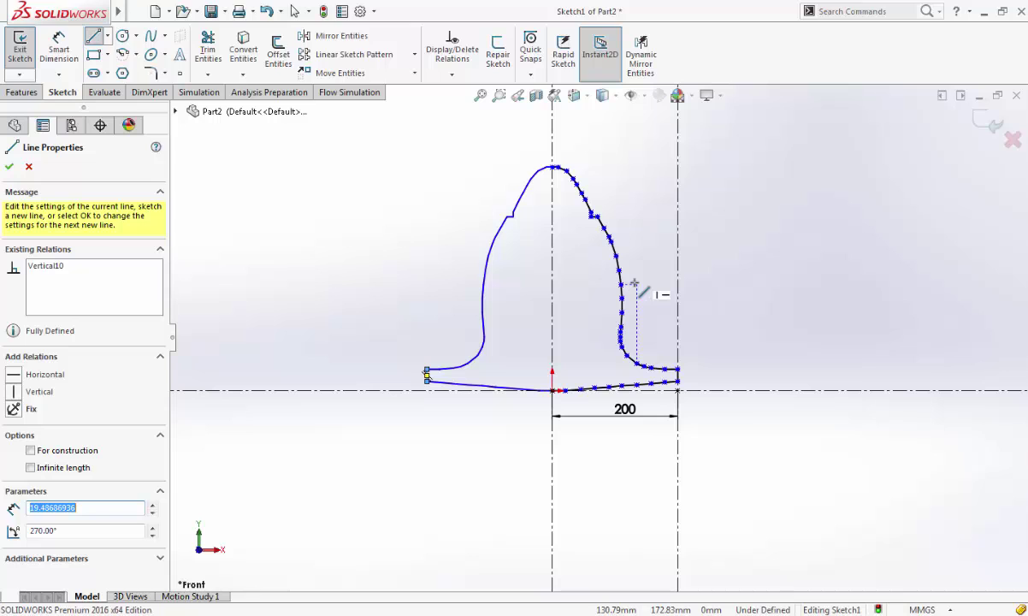
click(14, 167)
key(Escape)
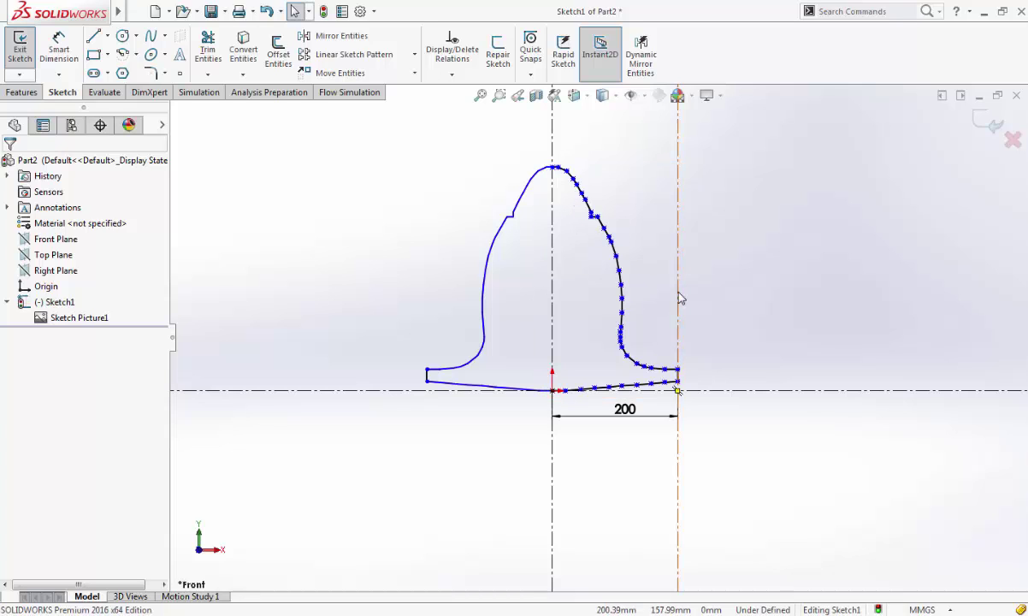
scroll(679, 317, down, 2)
scroll(680, 323, down, 1)
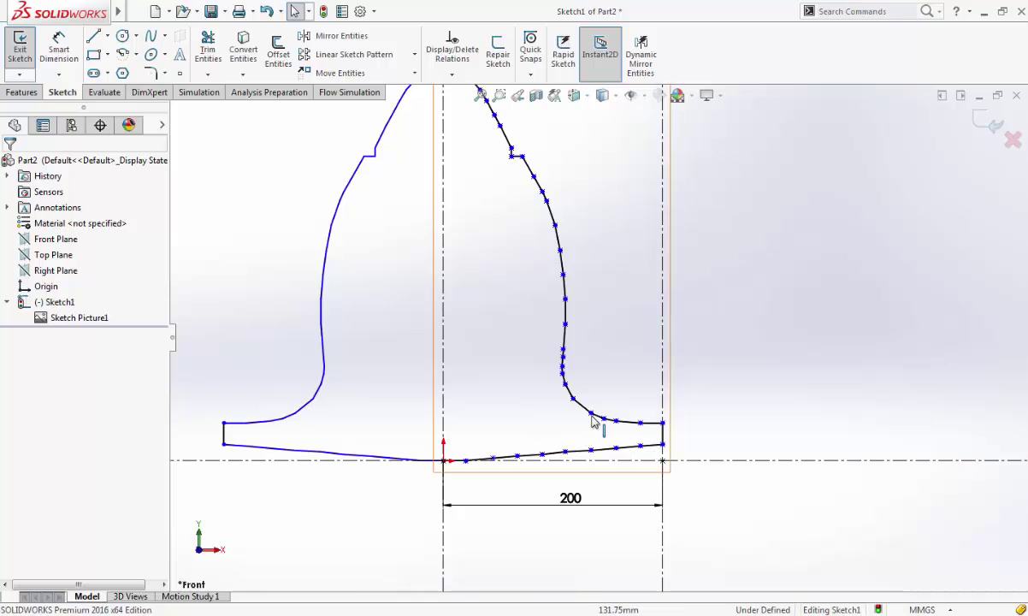
click(544, 227)
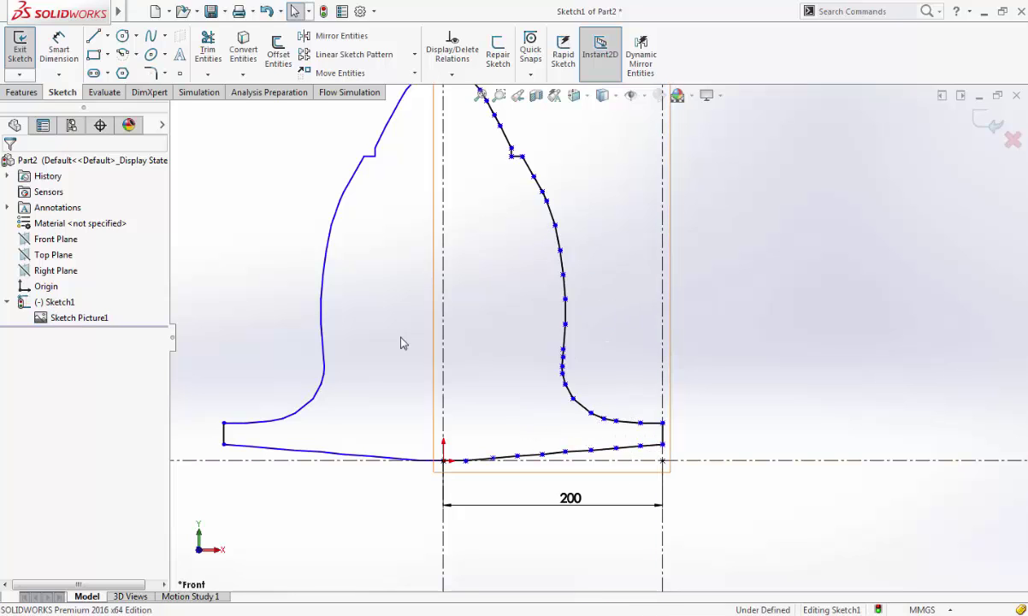
Delete the fuselage reference picture from the sketch and confirm the deletion.
right_click(86, 318)
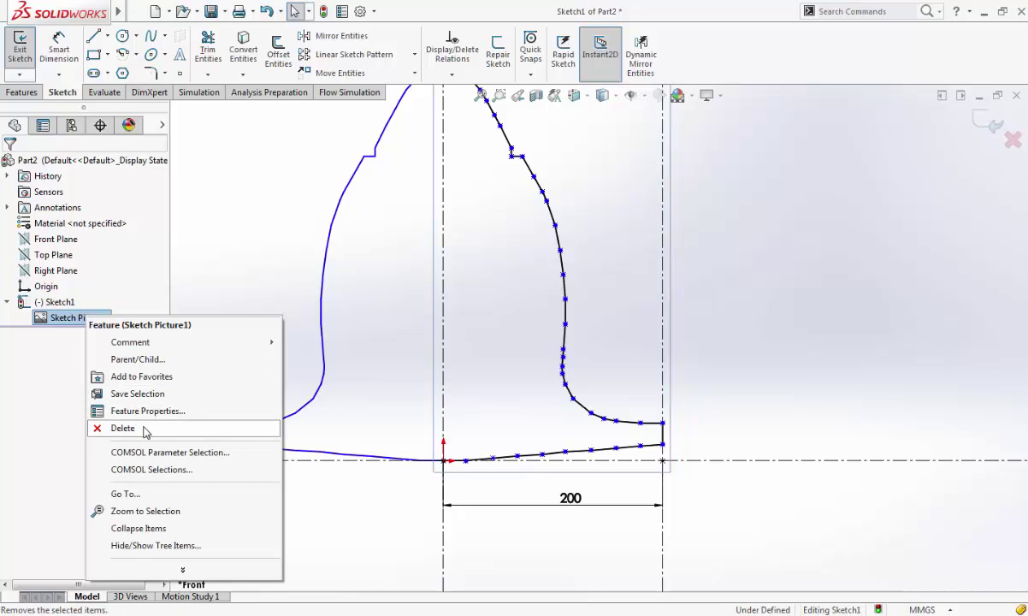
click(122, 428)
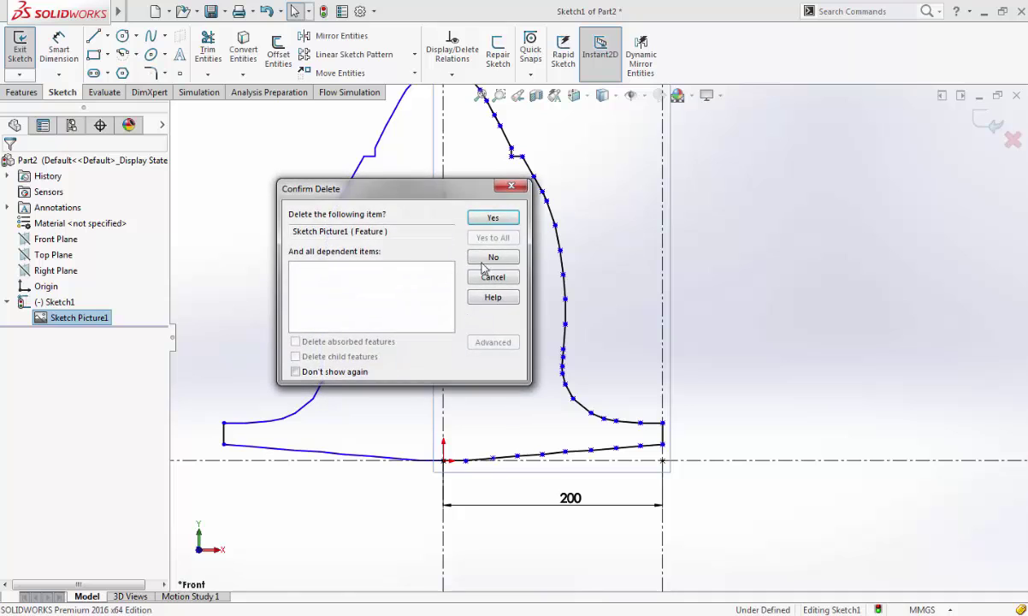
click(493, 219)
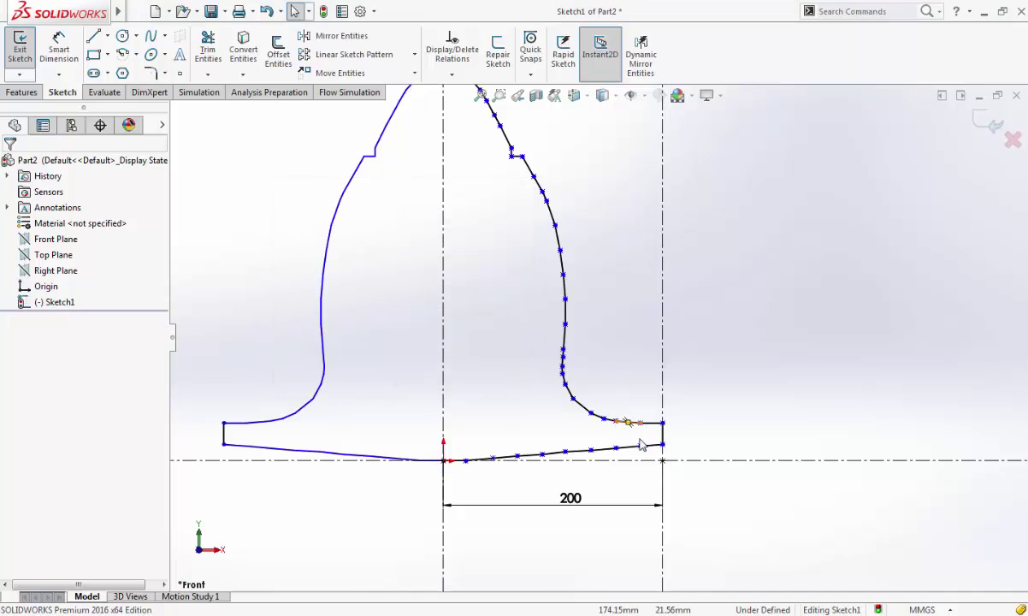
Delete the traced construction segments and points along the upper right outline, keeping the fitted spline.
drag(636, 437, 531, 313)
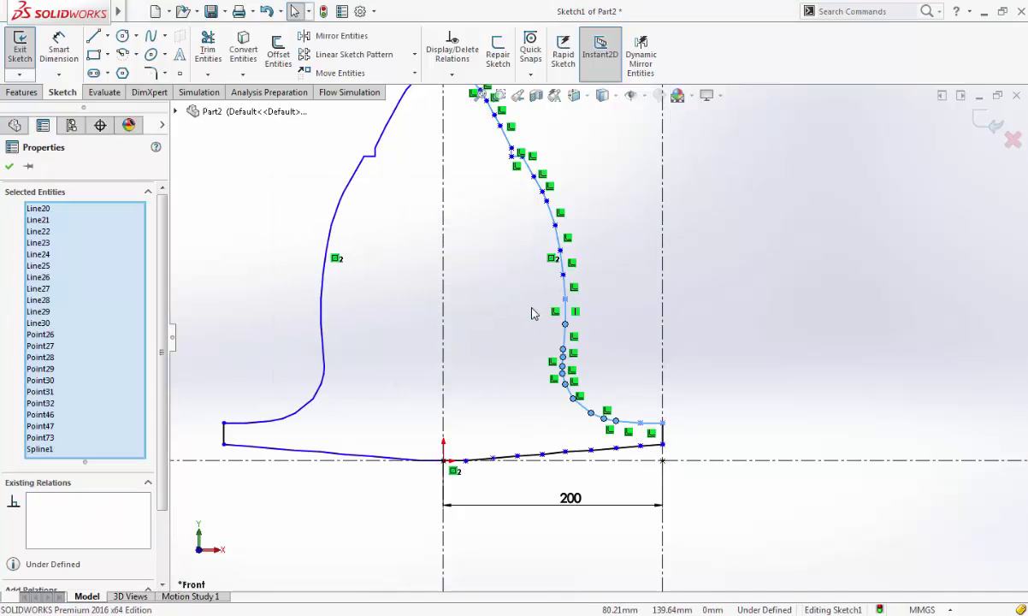
click(523, 292)
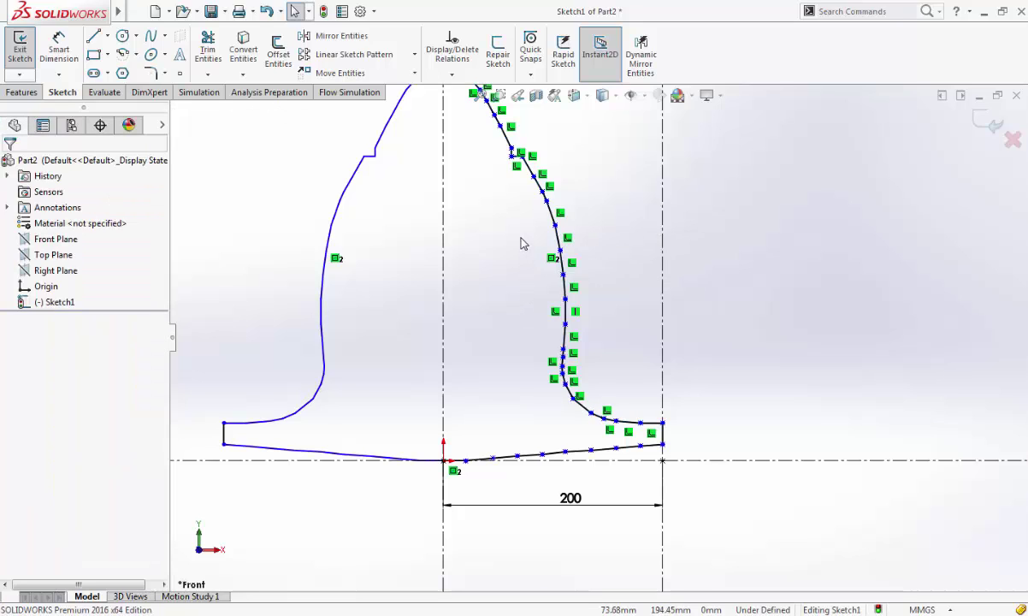
drag(515, 230, 595, 299)
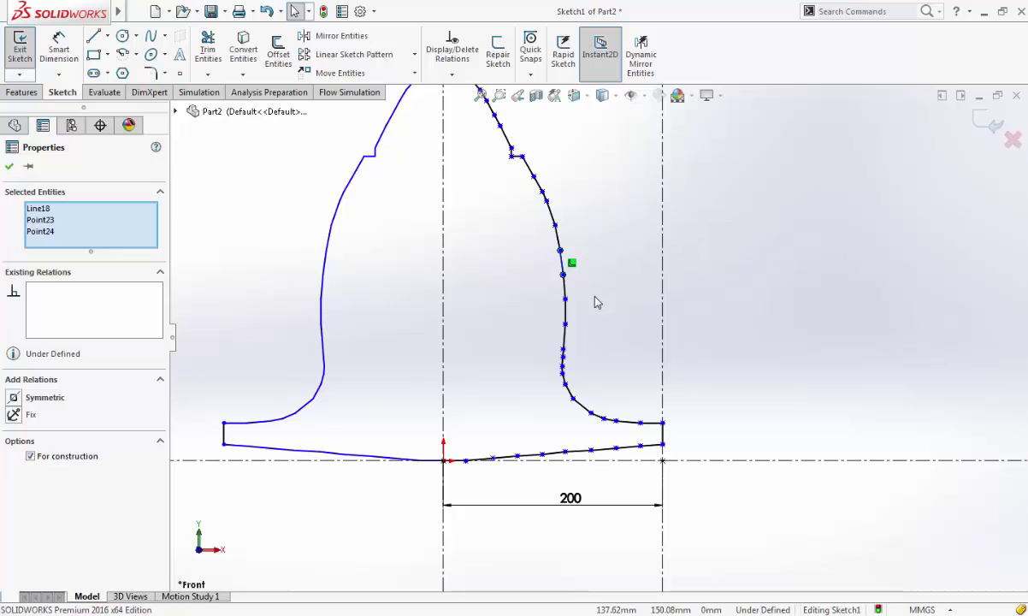
click(596, 299)
scroll(596, 301, up, 3)
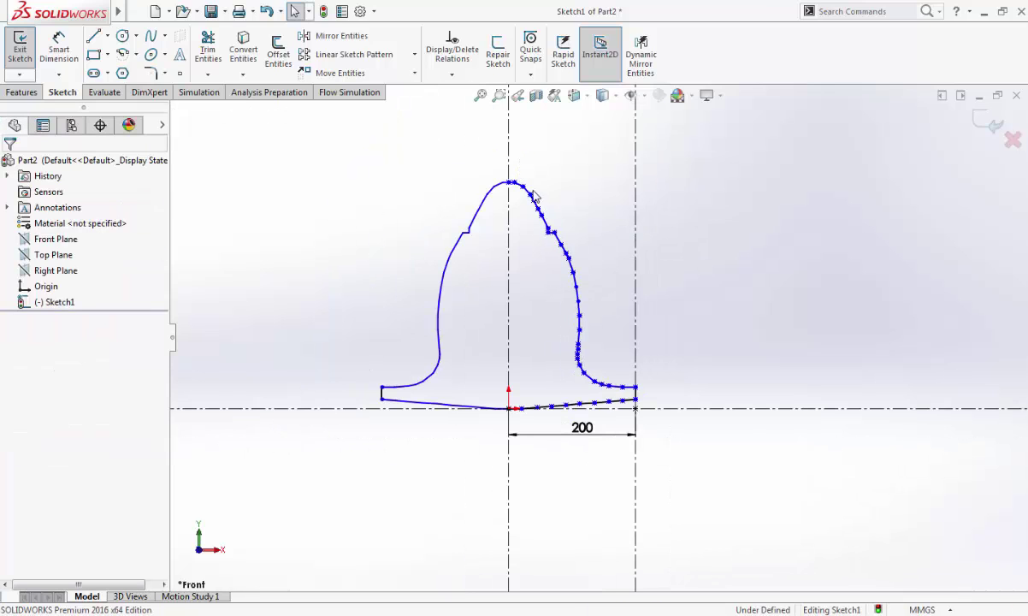
drag(520, 161, 633, 389)
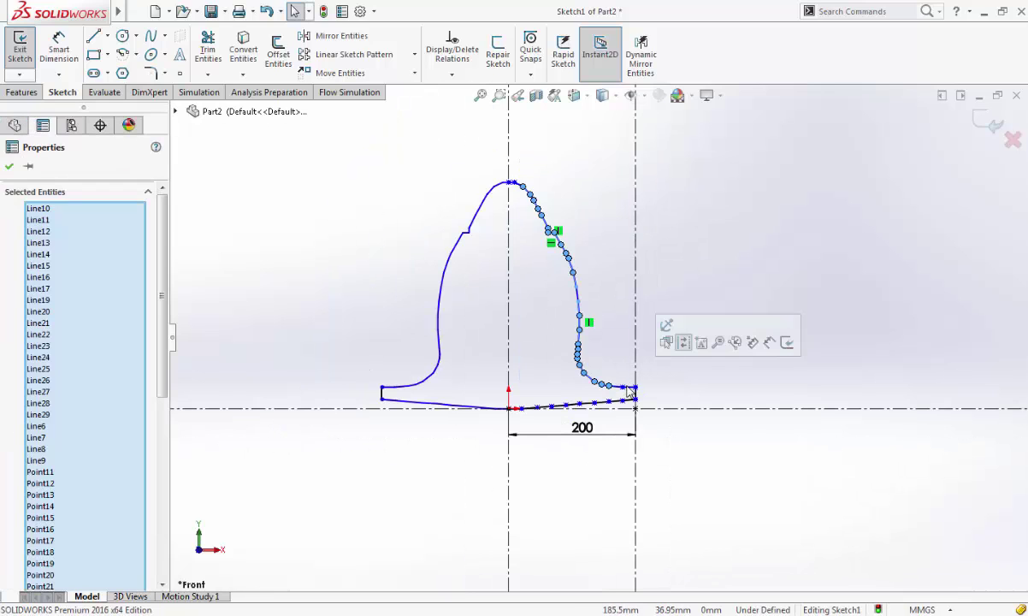
click(684, 378)
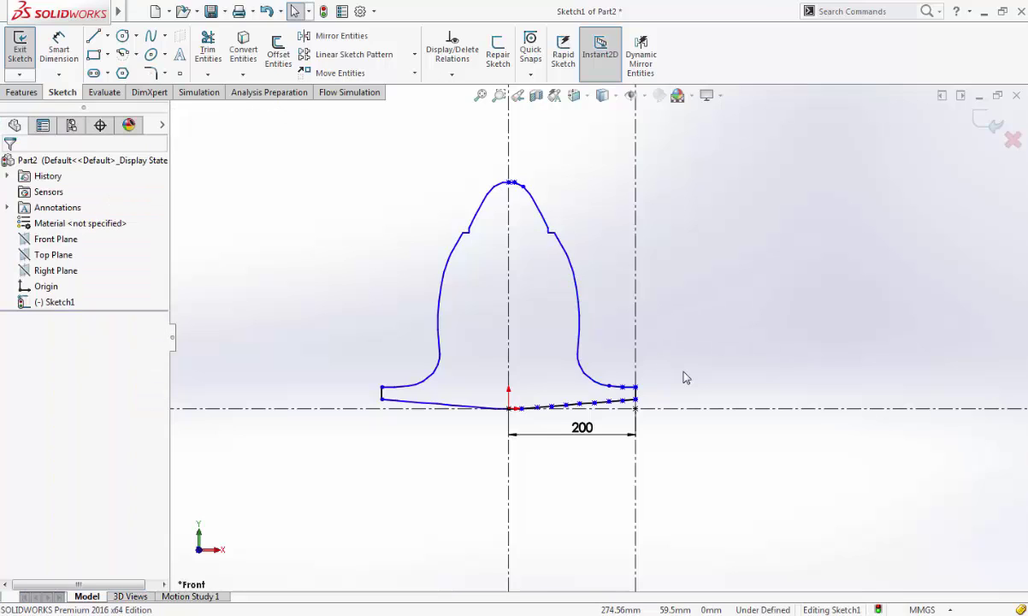
Delete the traced construction segments along the lower right edge and near the origin, together with the right end line and 200 mm dimension.
scroll(684, 377, down, 3)
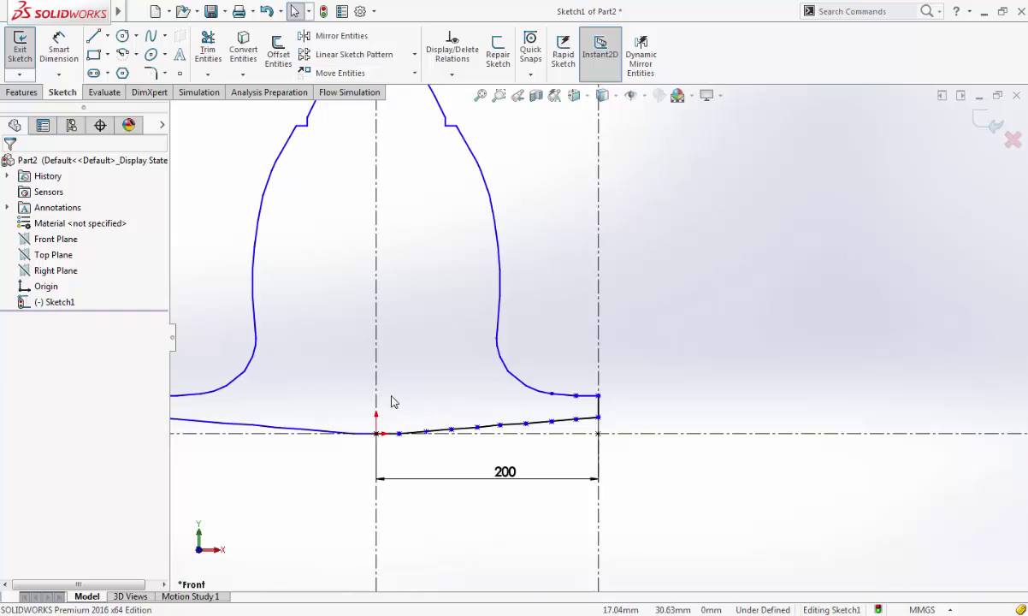
mouse_move(389, 385)
mouse_down()
mouse_move(493, 433)
mouse_move(619, 446)
mouse_up()
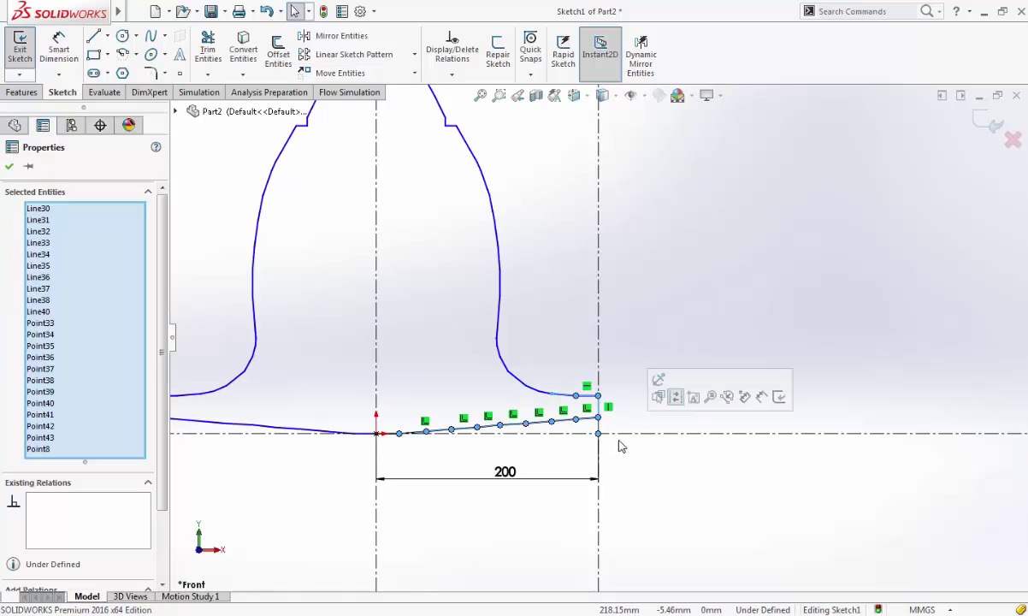
key(Escape)
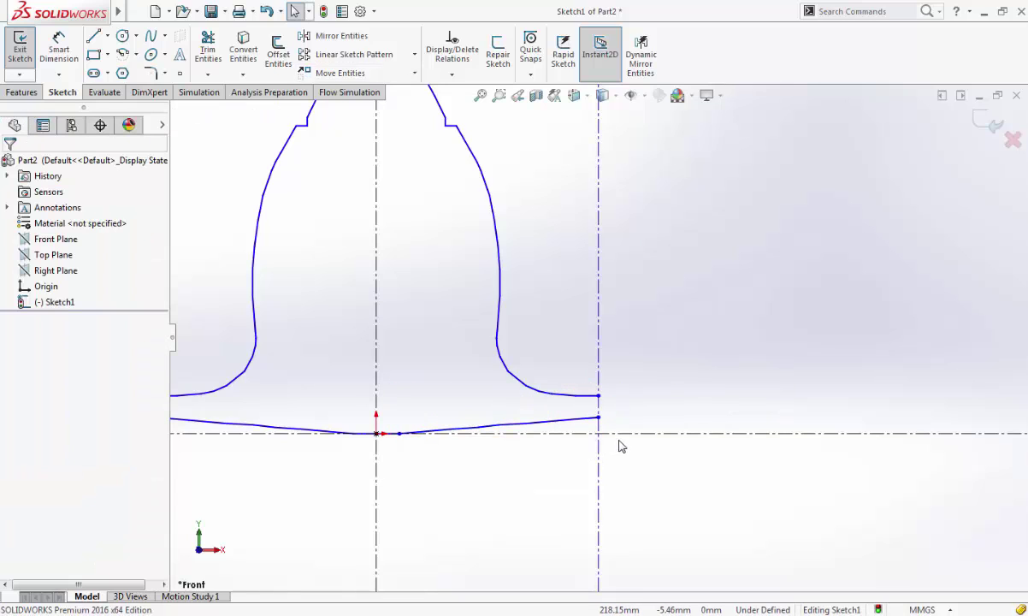
scroll(433, 445, down, 2)
drag(313, 380, 425, 458)
key(Escape)
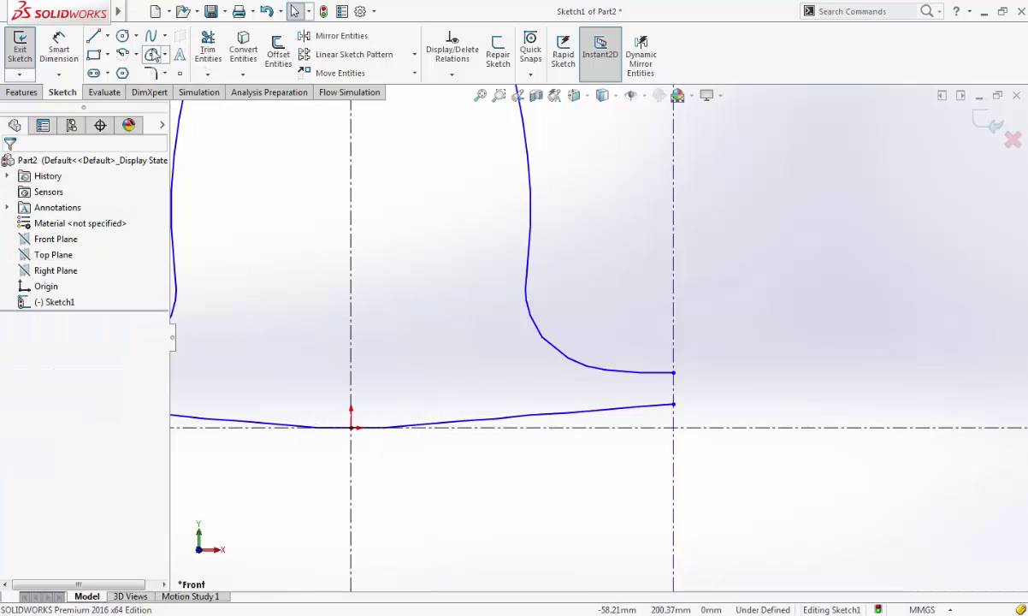
Redraw the vertical line joining the right end points of the upper and lower splines.
key(l)
click(673, 372)
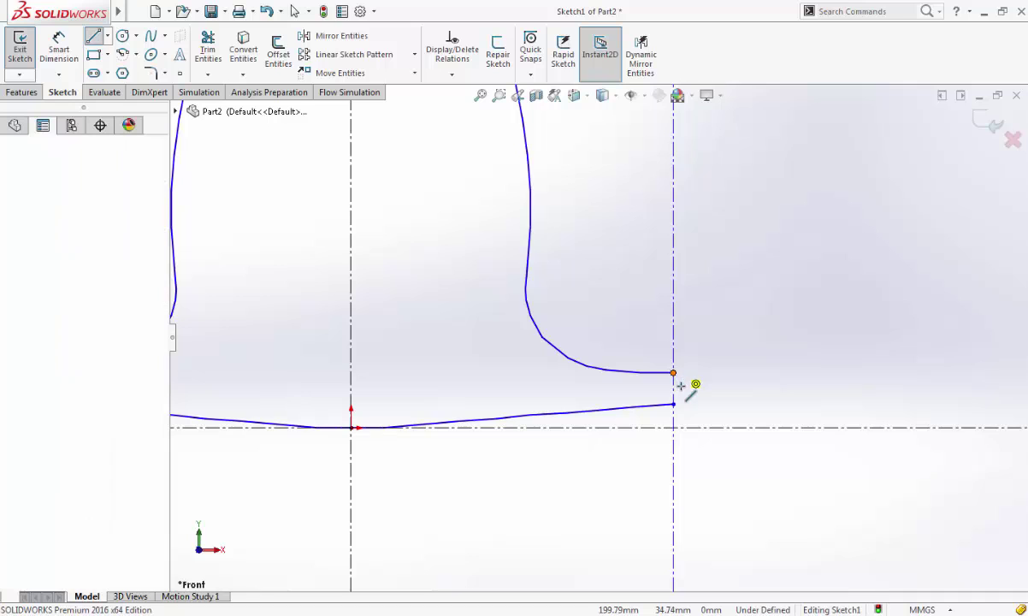
click(674, 404)
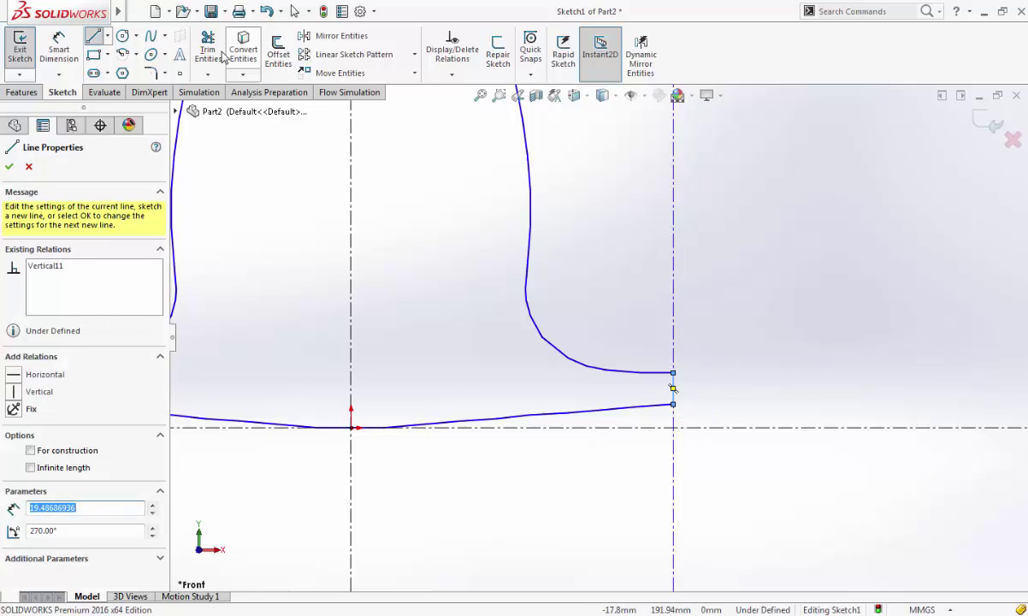
key(Escape)
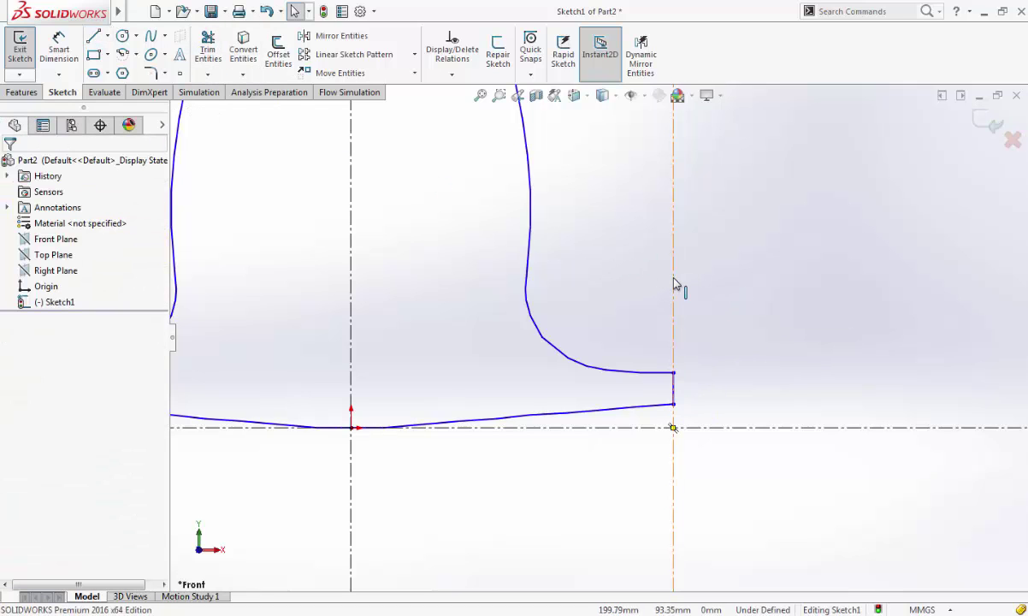
Delete the vertical construction line at the profile's right end and the horizontal one through the origin.
click(674, 280)
key(Delete)
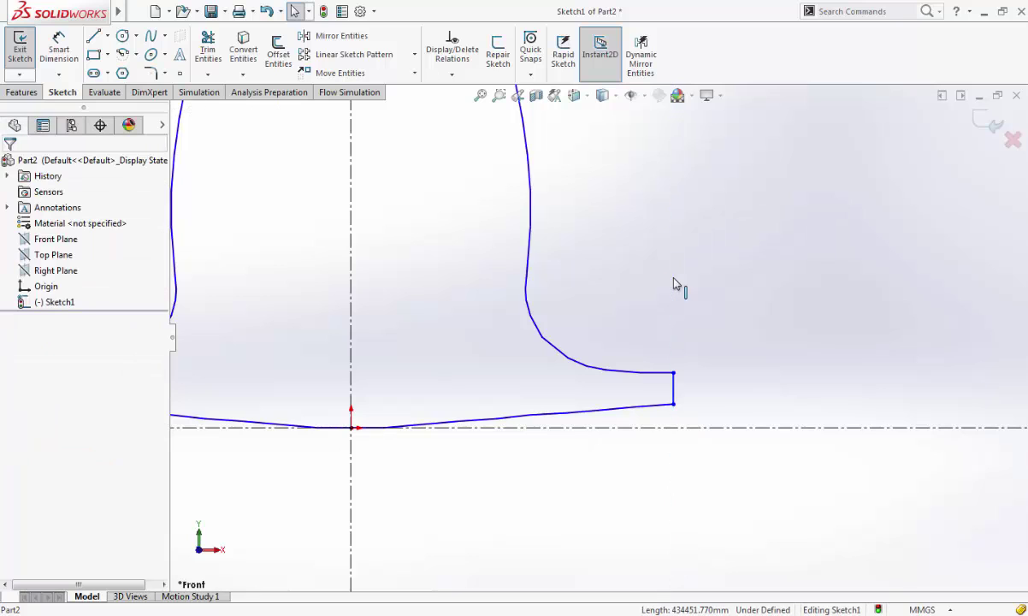
click(728, 426)
key(Delete)
Delete the leftover construction segments at the profile's crown and exit the sketch.
scroll(507, 360, up, 5)
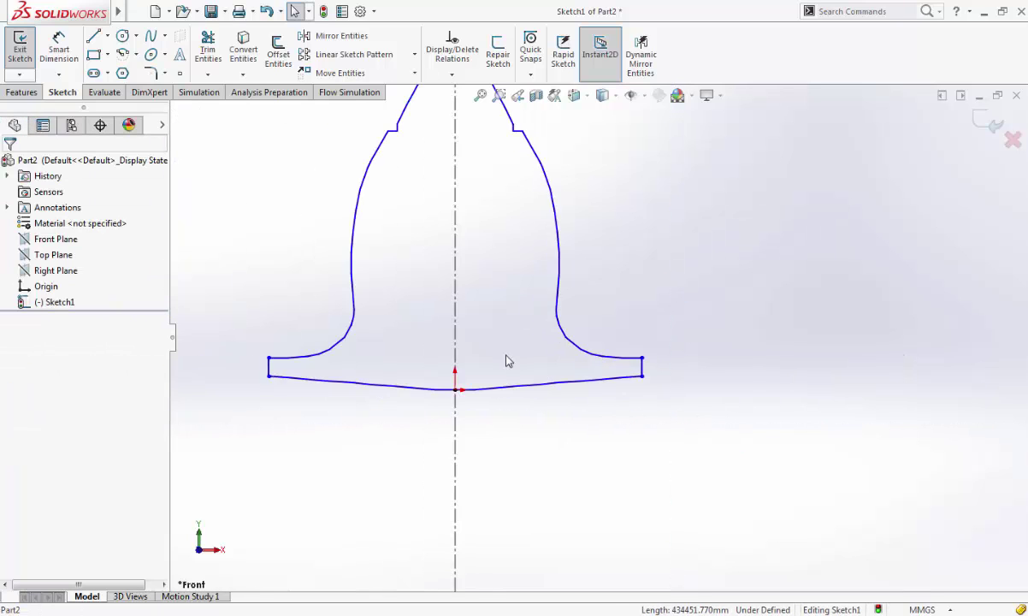
scroll(528, 163, down, 3)
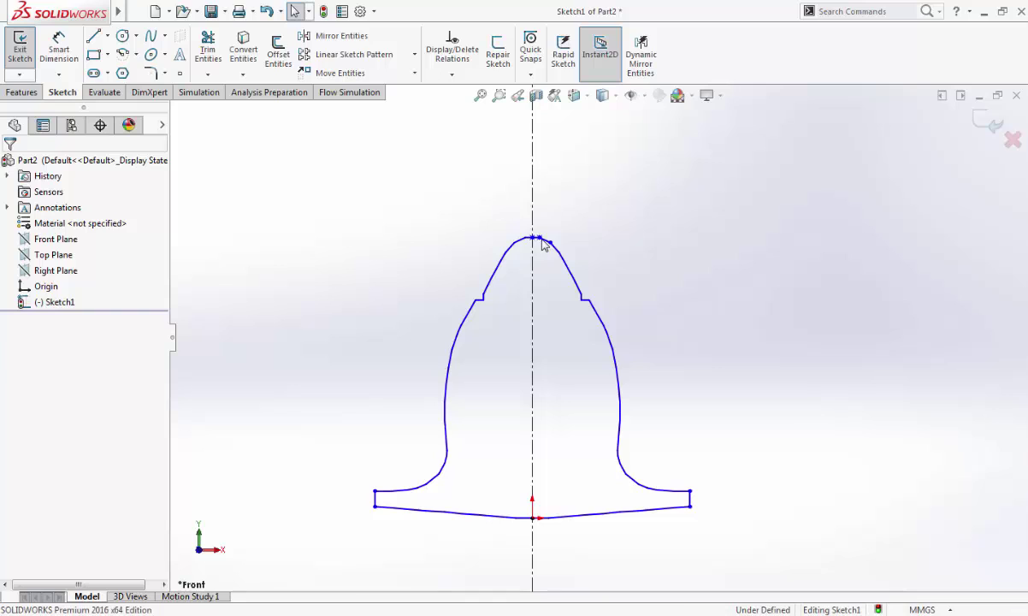
mouse_move(500, 195)
mouse_down()
mouse_move(566, 252)
mouse_move(562, 261)
mouse_up()
key(Escape)
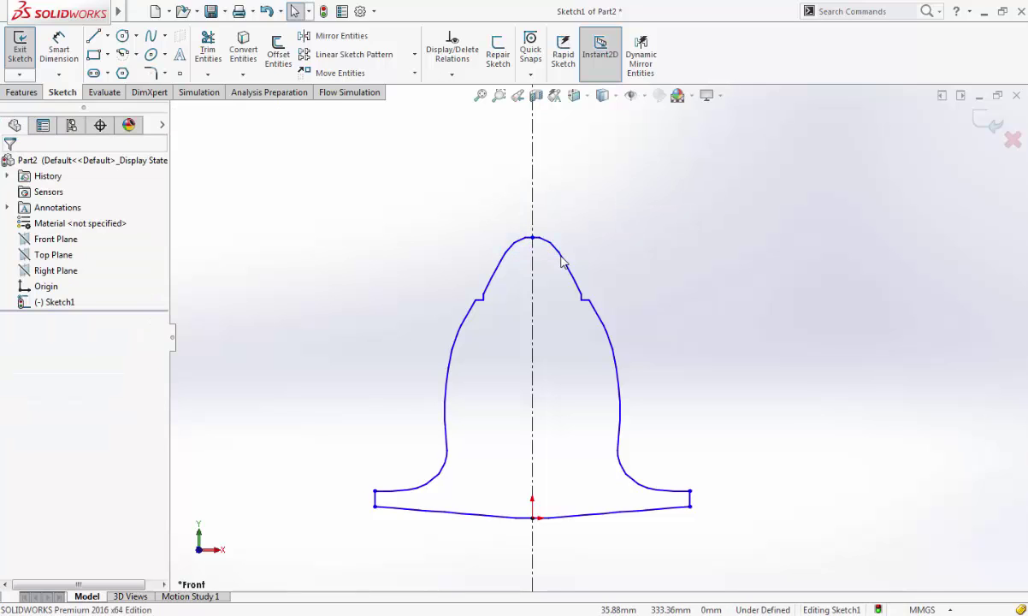
click(981, 123)
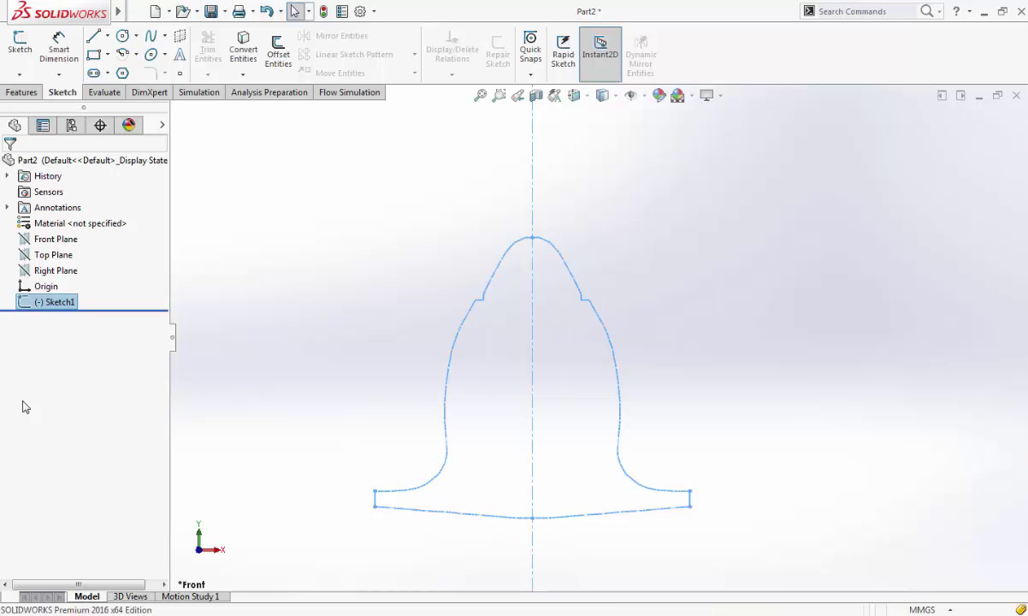
Extrude the closed fuselage profile as a blind boss 20 mm deep.
click(21, 91)
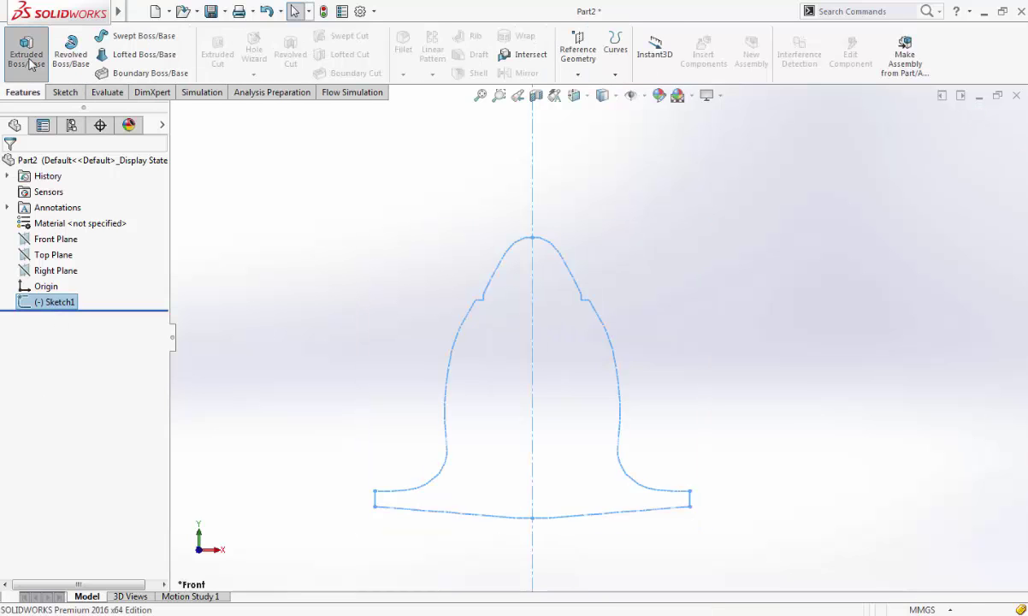
click(26, 53)
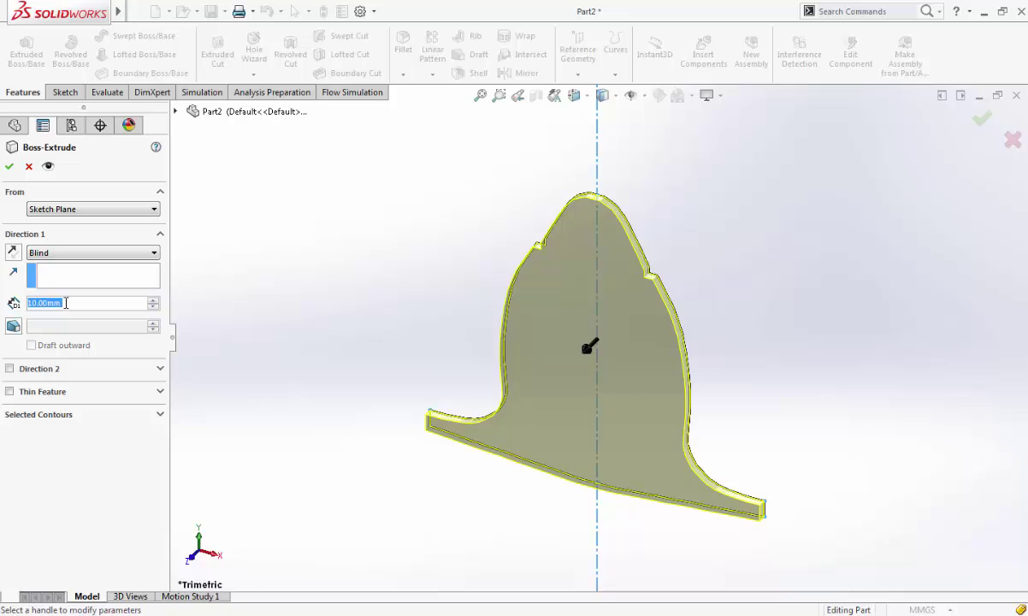
text(20)
key(Return)
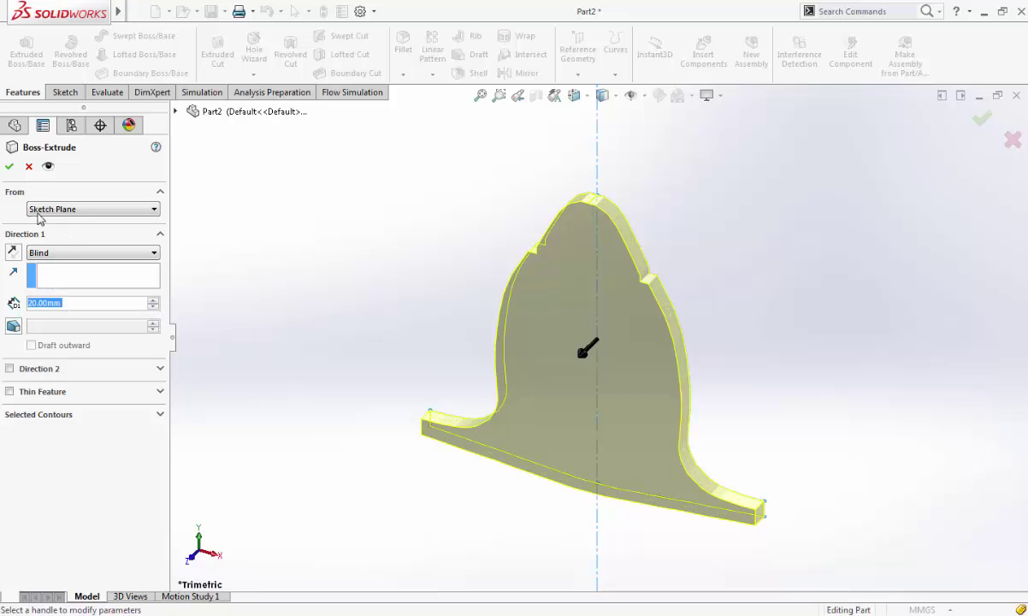
click(8, 167)
middle_drag(722, 268, 755, 282)
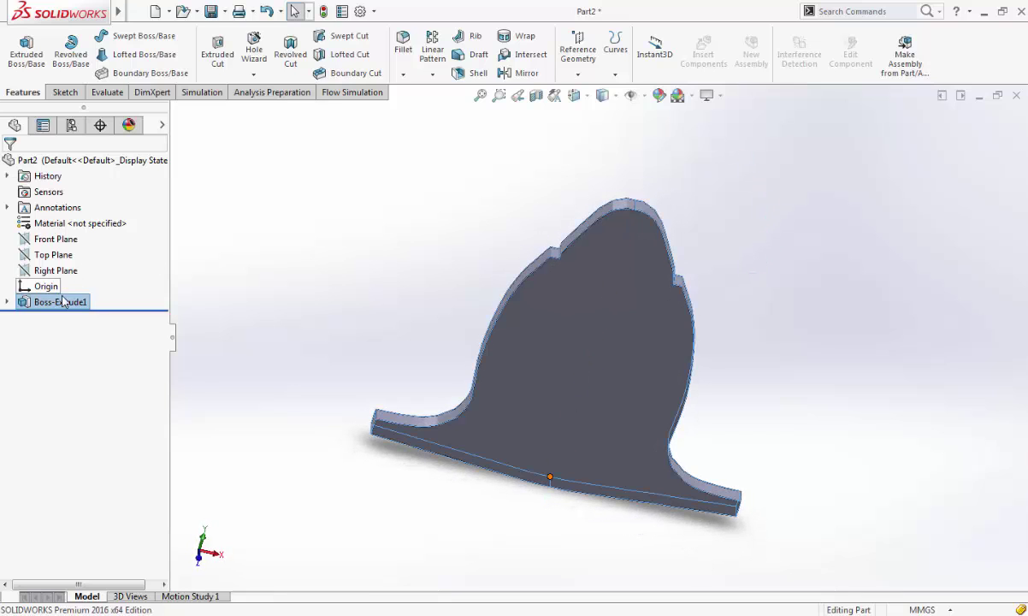
View the plate from the front and start a new sketch on its front face.
click(594, 155)
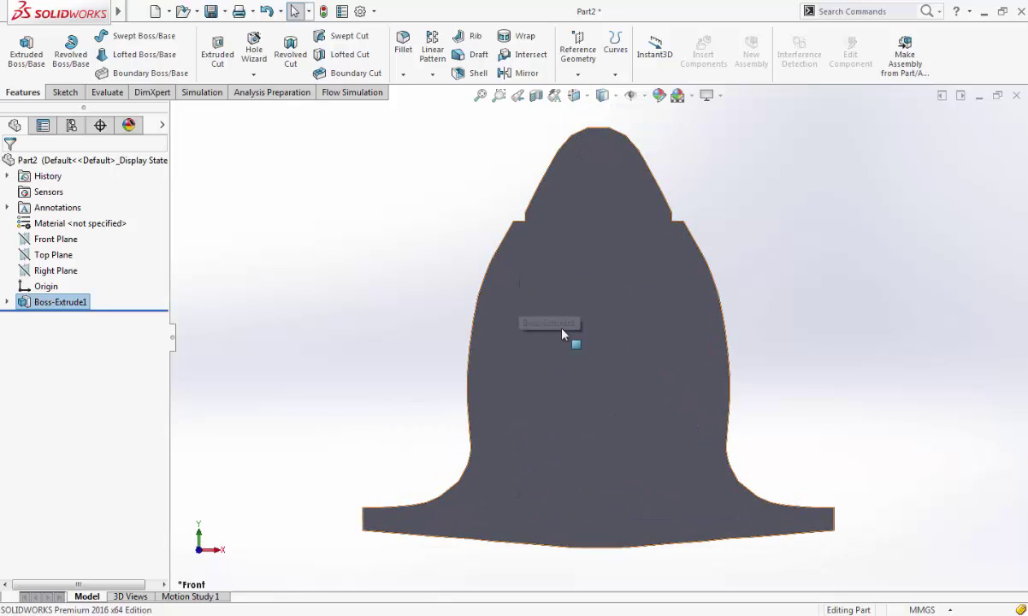
click(63, 91)
click(19, 47)
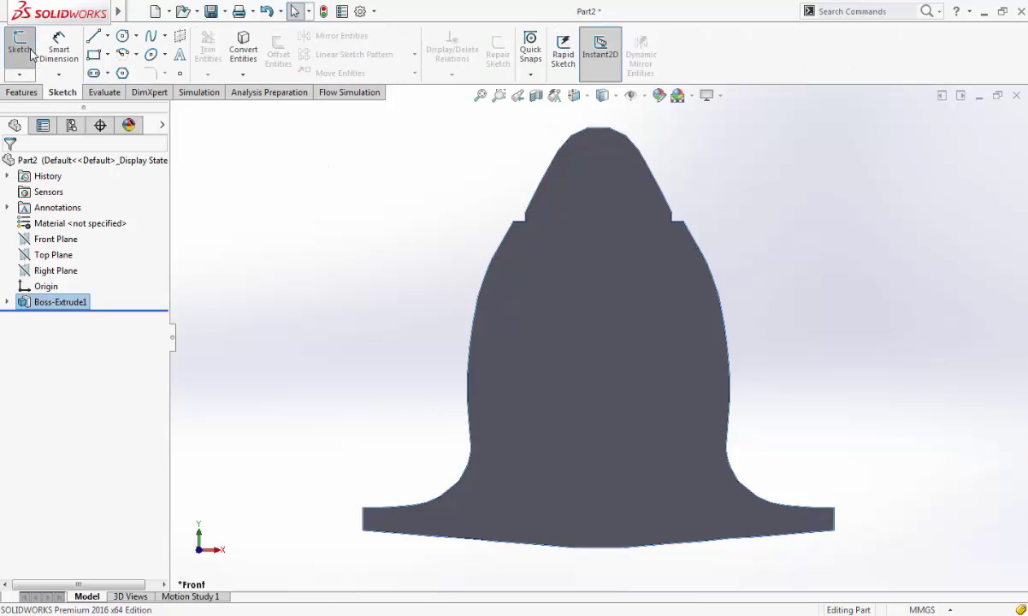
click(631, 303)
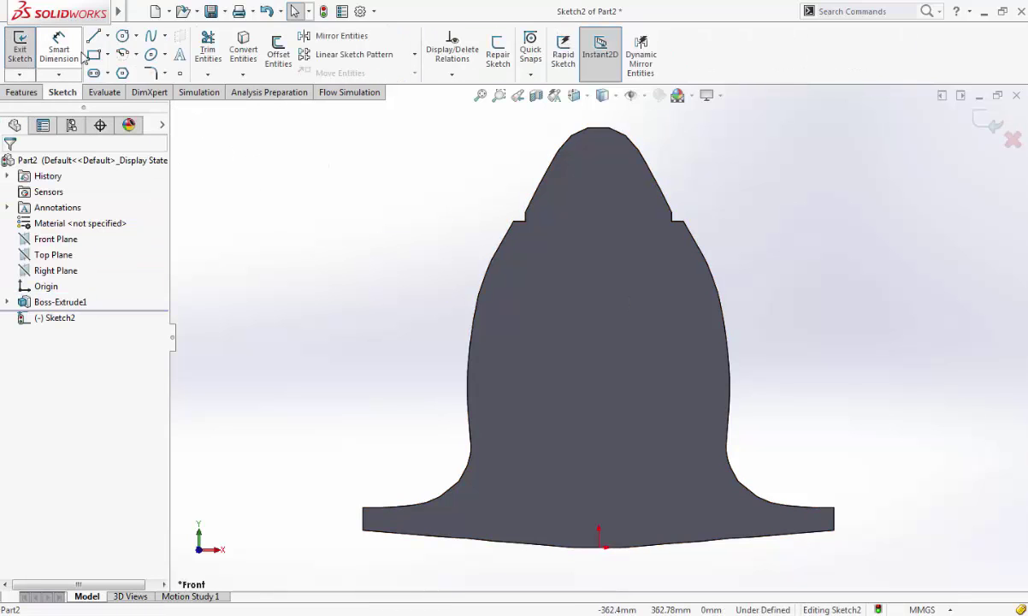
click(122, 36)
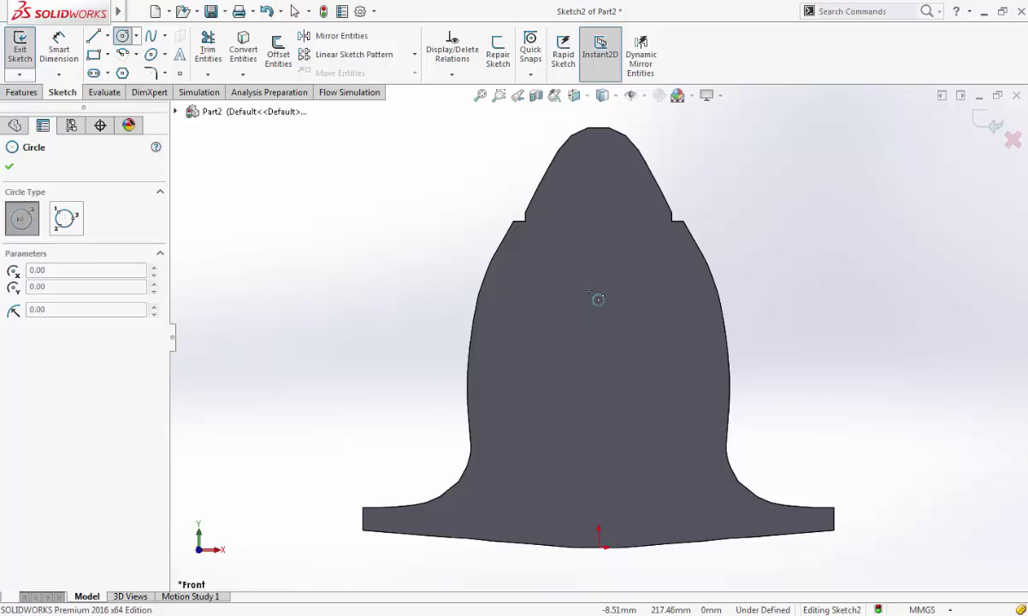
click(593, 221)
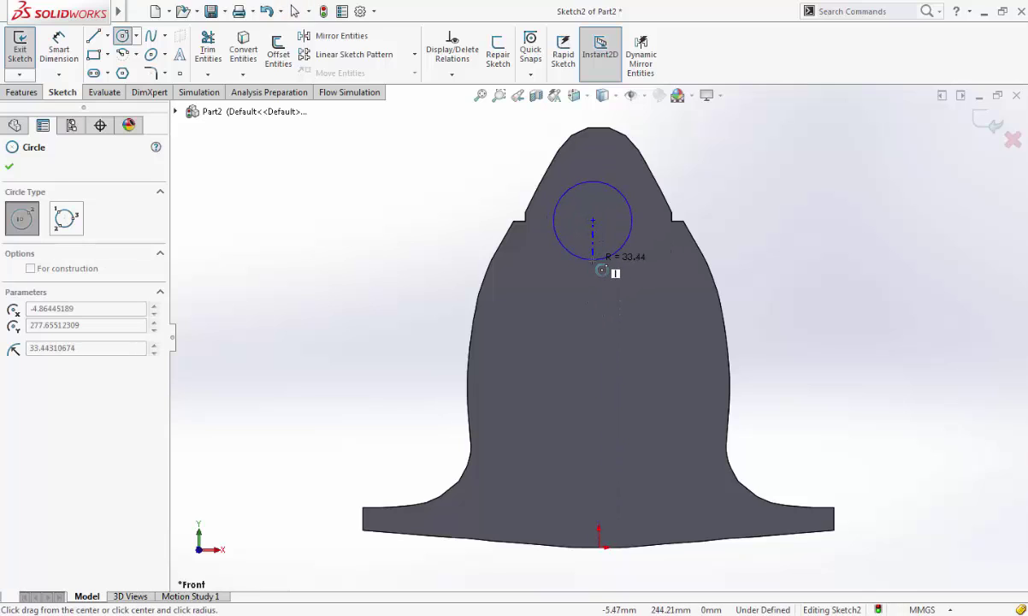
key(Escape)
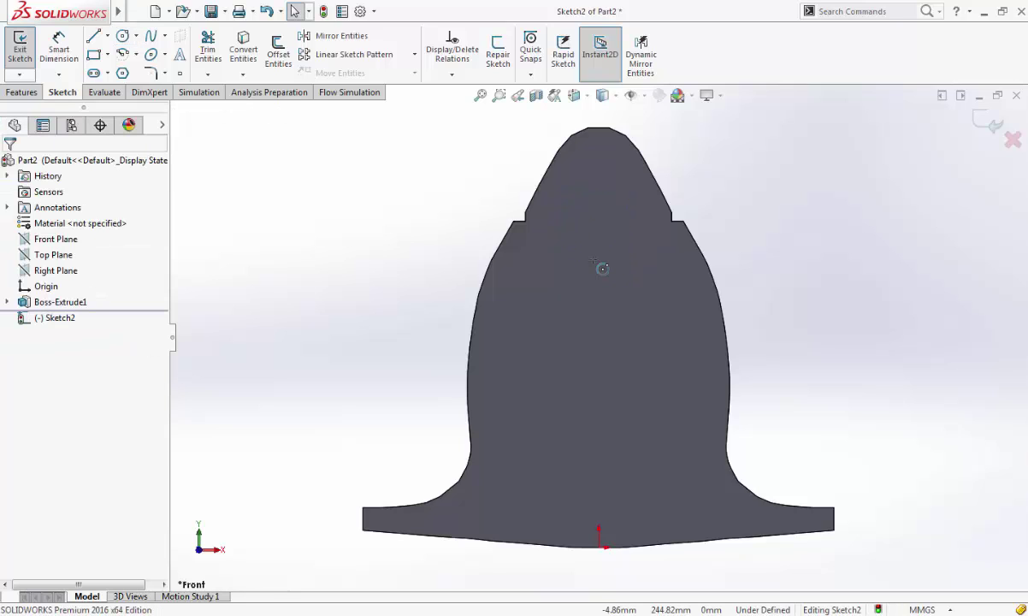
Sketch a circle of about 30 mm radius in the plate's upper part, centred vertically above the origin.
click(122, 37)
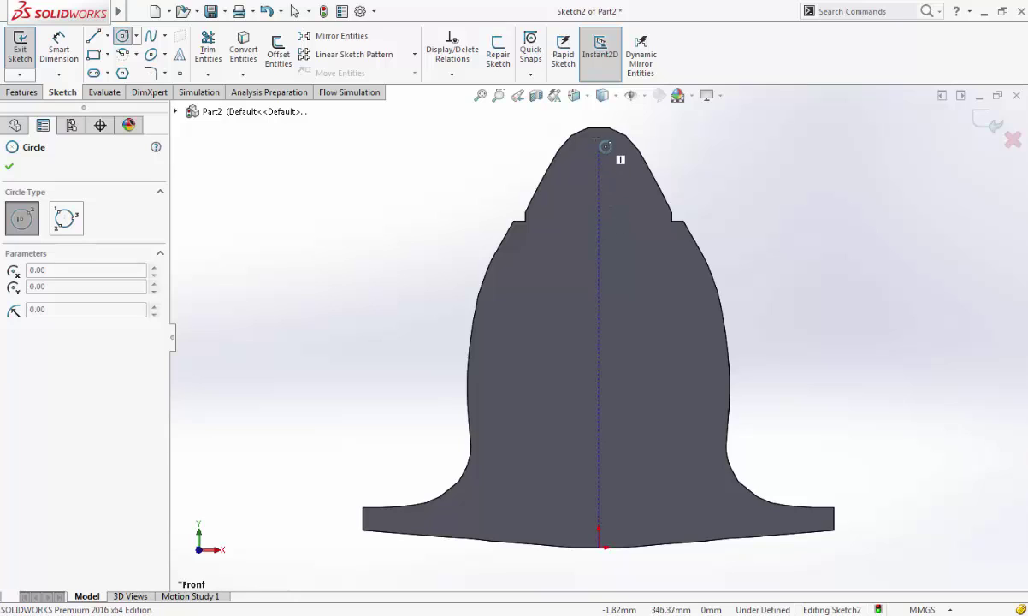
click(599, 193)
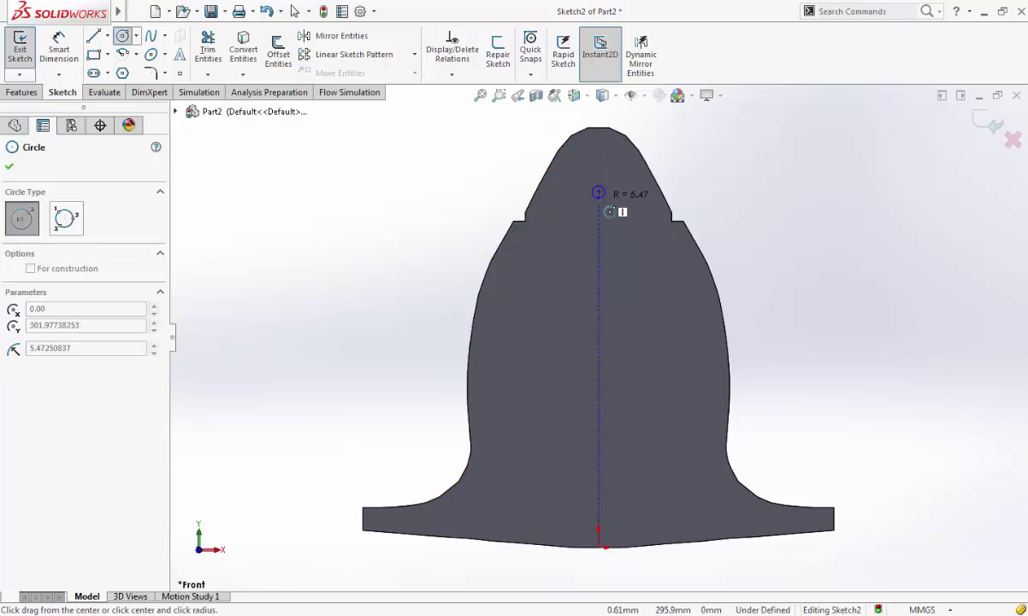
click(608, 238)
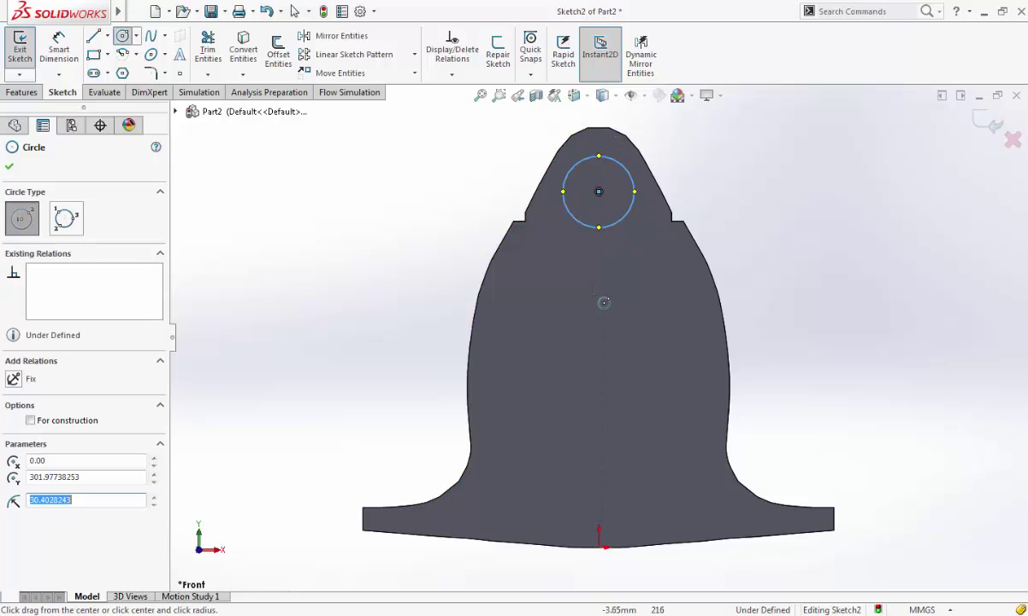
Sketch two more circles below the first, centred vertically above the origin, with radii of about 56.5 mm and about 65 mm.
click(599, 299)
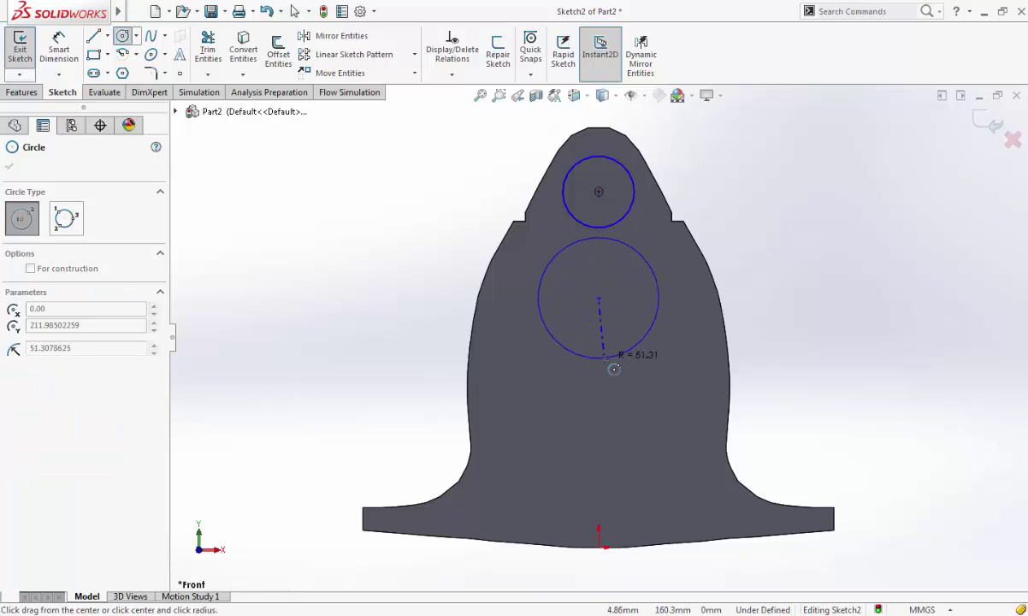
click(612, 364)
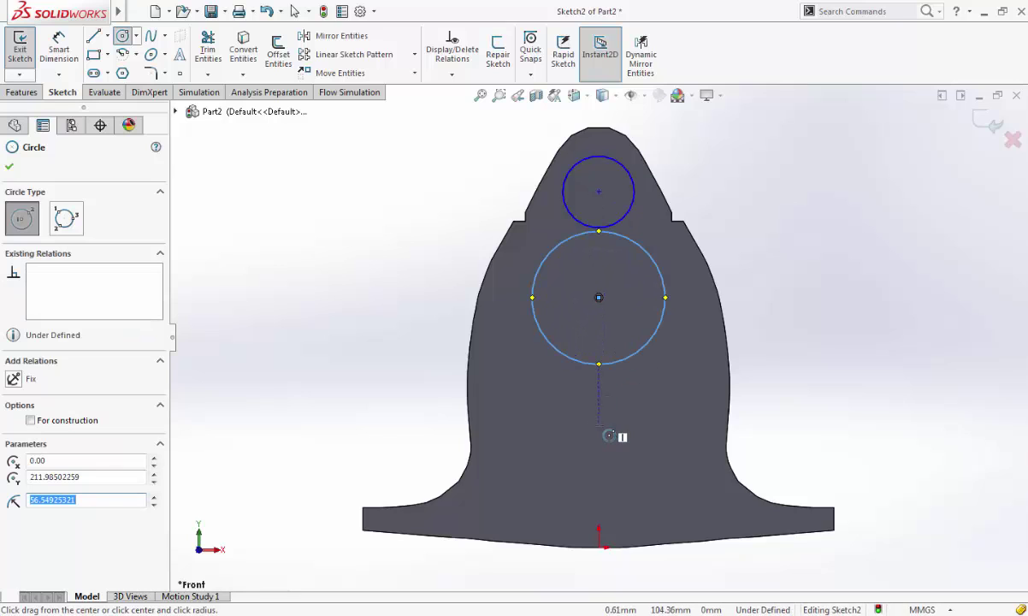
click(598, 427)
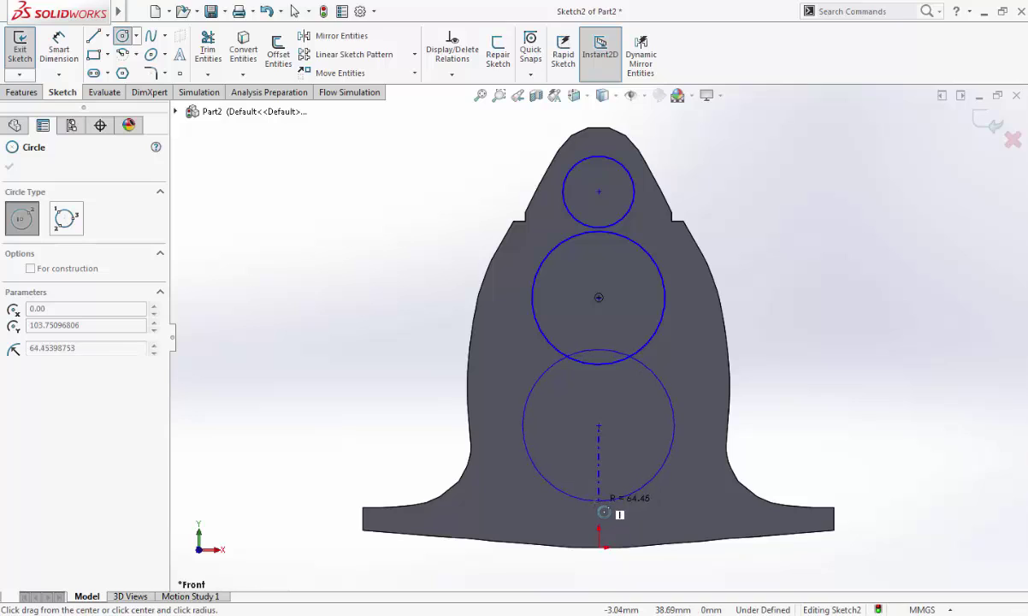
click(601, 503)
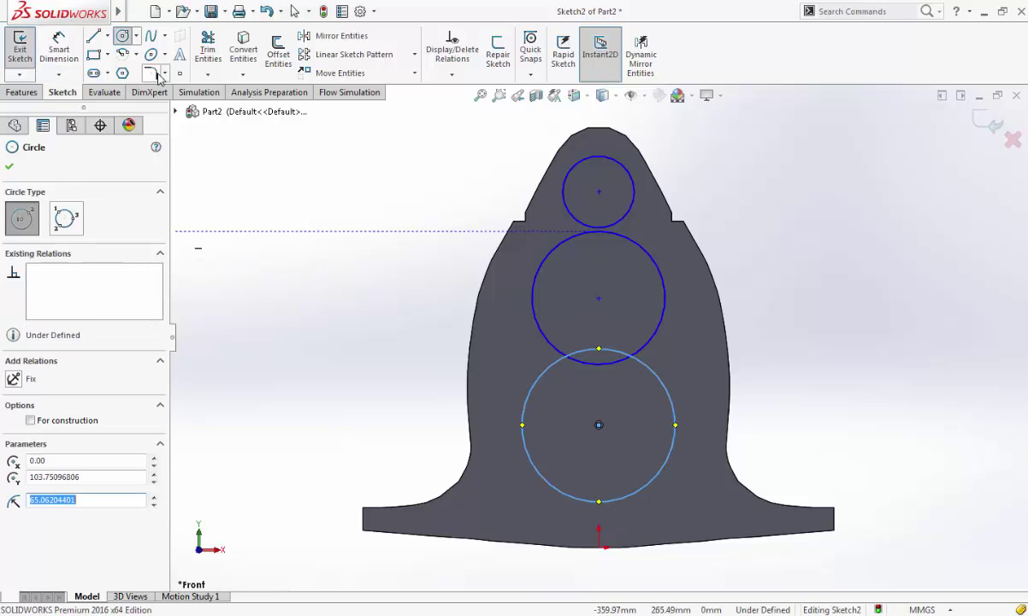
Move the smallest circle down to a centre height of about 291 mm so that it overlaps the middle circle.
click(207, 49)
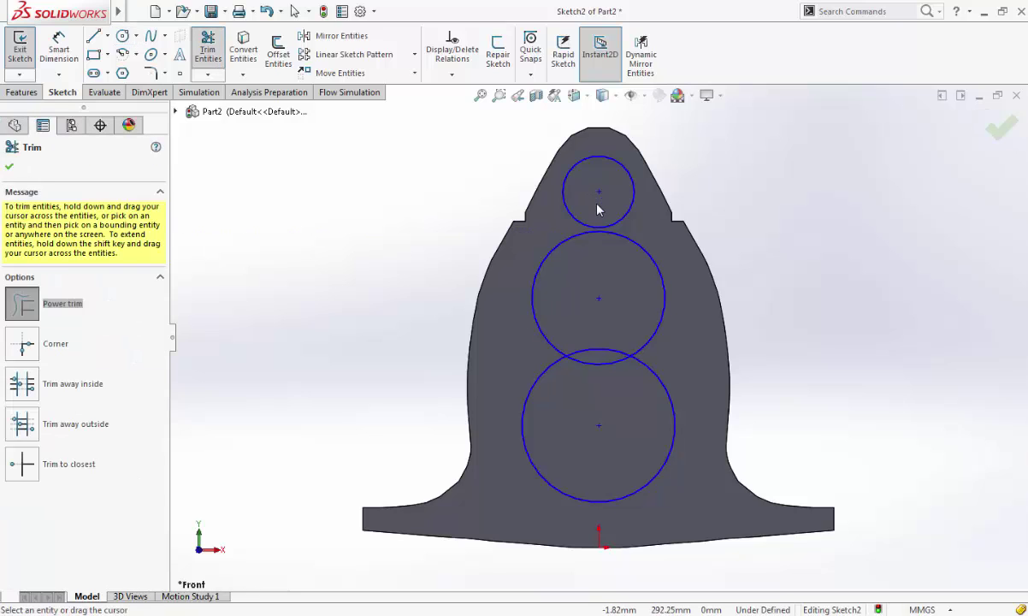
key(Escape)
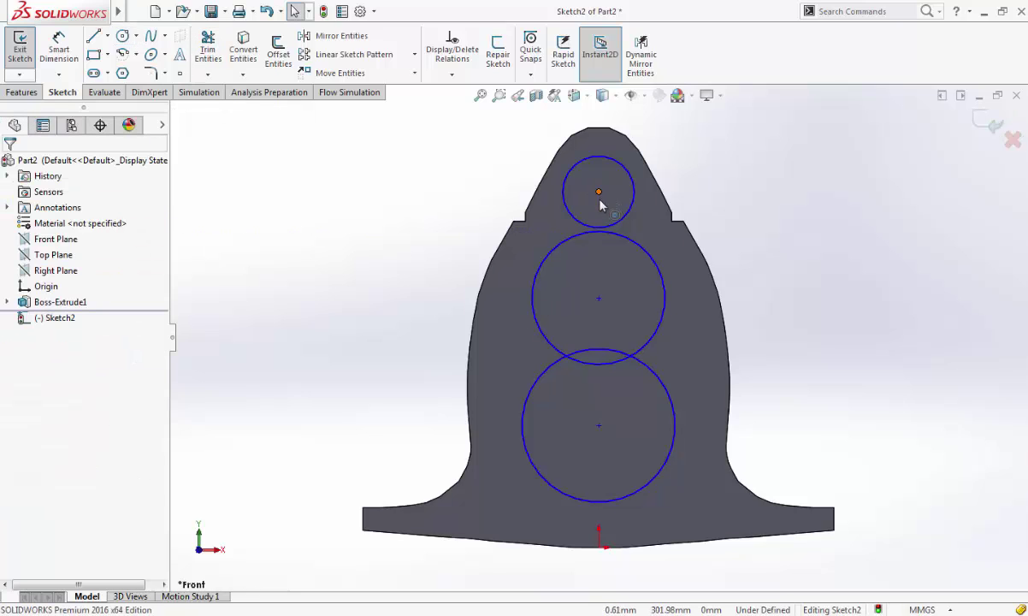
mouse_move(600, 205)
mouse_down()
mouse_move(601, 221)
mouse_move(599, 205)
mouse_up()
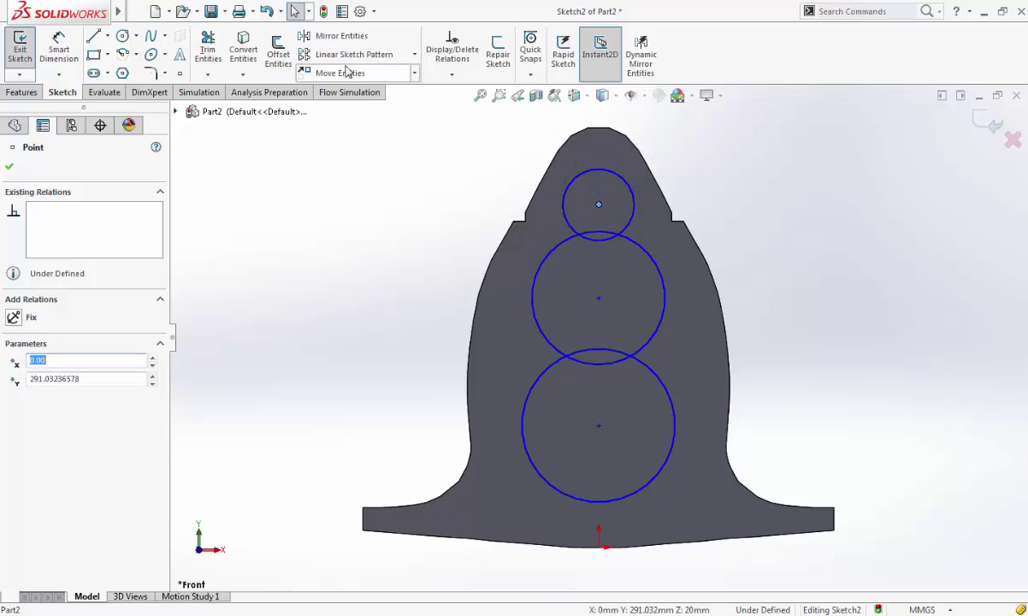
Trim away the inner arcs where the three circles overlap, leaving one continuous closed outline.
click(208, 49)
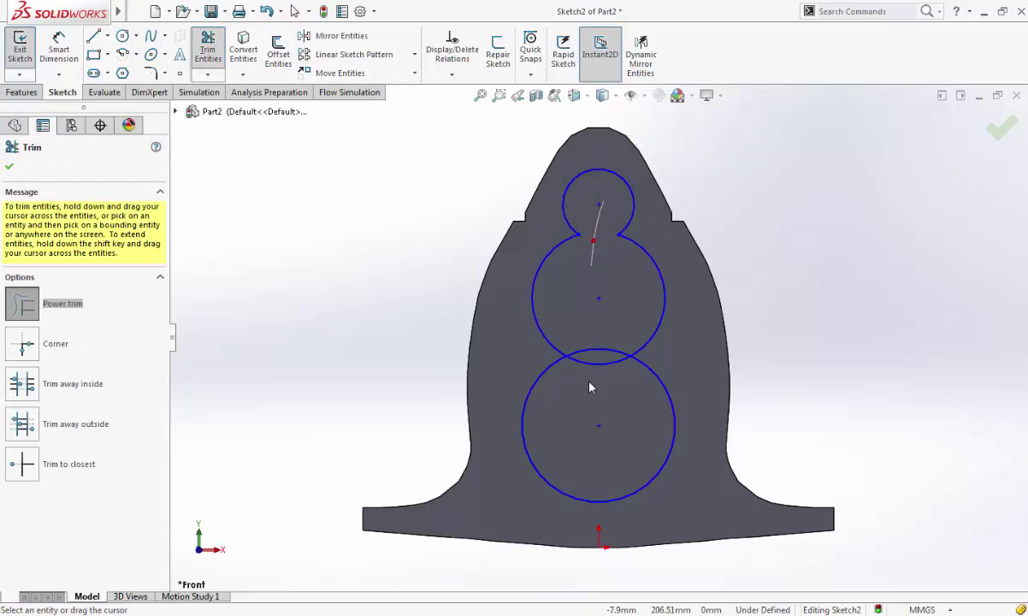
drag(589, 388, 543, 402)
key(Escape)
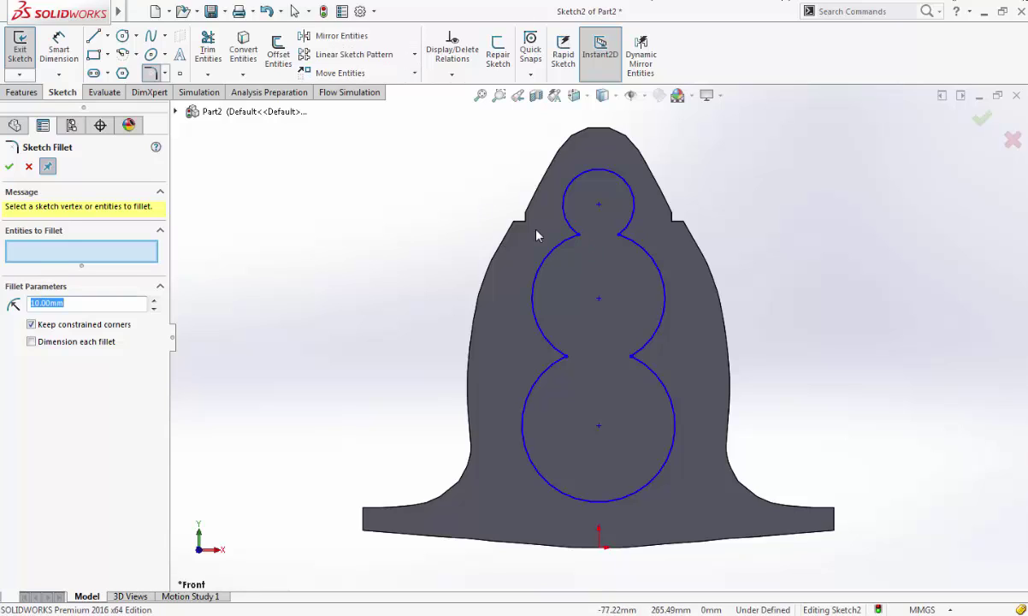
Select the four inward corners where the circles meet for sketch fillets, with a trial radius of 30 mm.
click(568, 231)
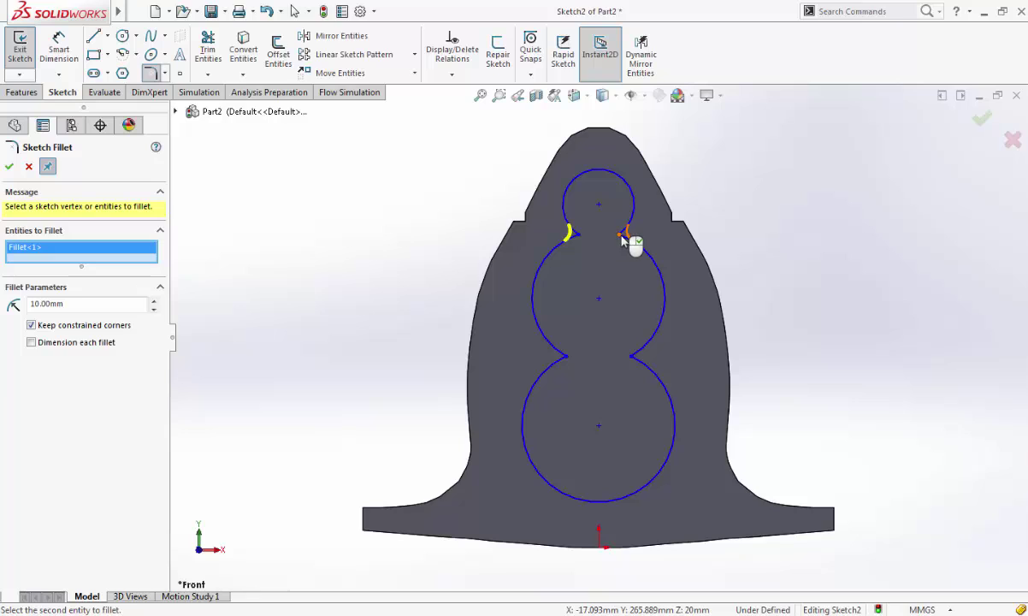
click(628, 231)
click(564, 356)
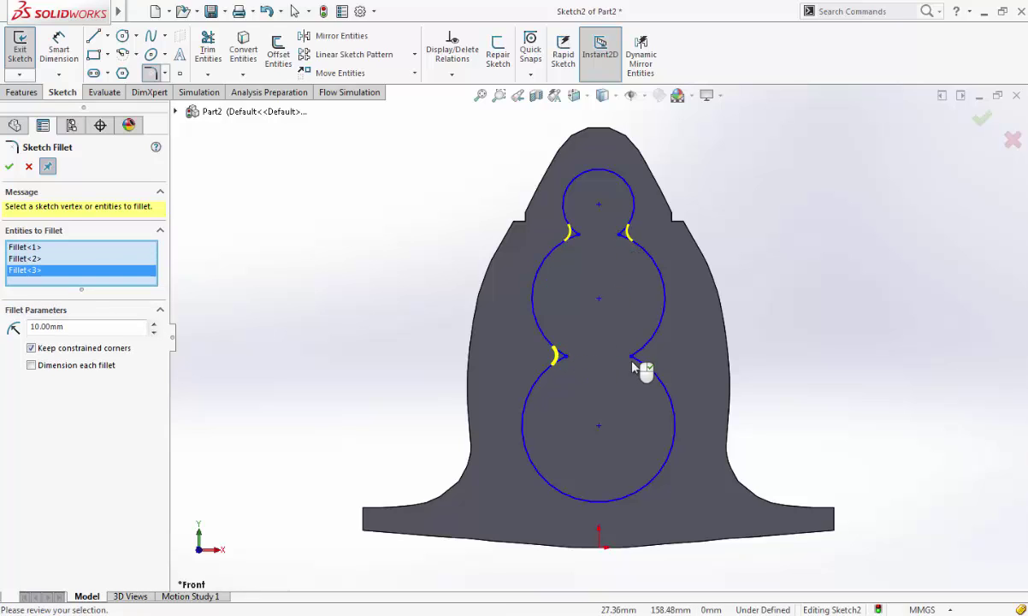
click(633, 362)
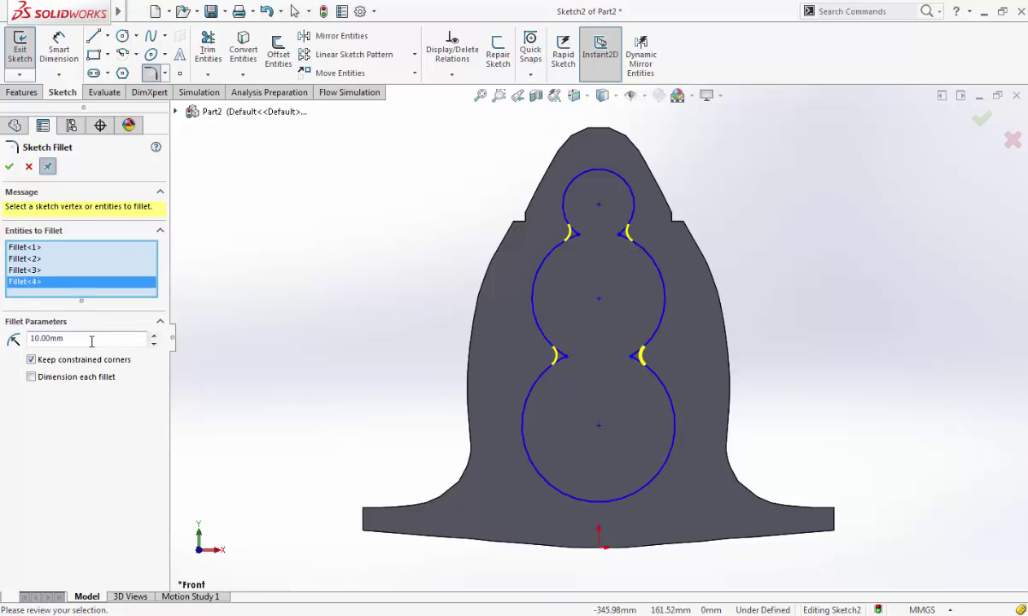
drag(89, 338, 2, 338)
text(30)
key(Return)
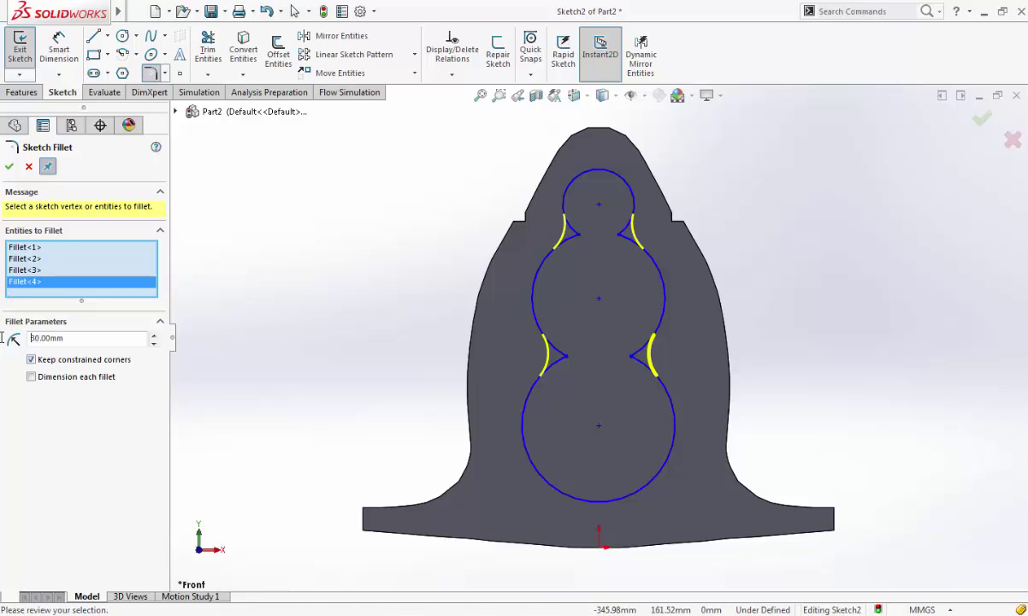
Set the fillet radius to 40 mm and apply the sketch fillets to the four corners.
drag(80, 339, 3, 339)
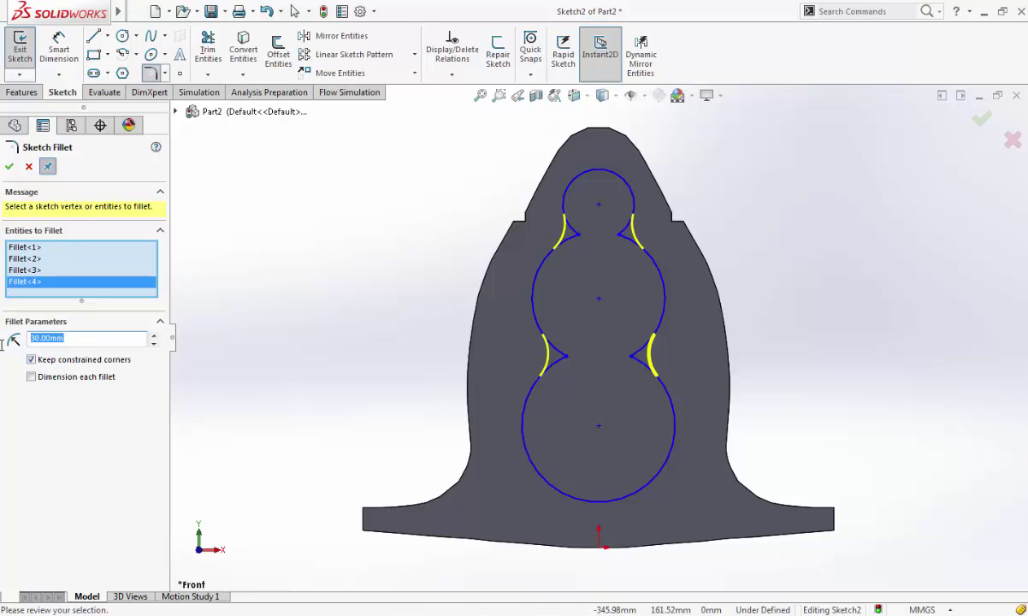
text(40)
key(Return)
click(9, 167)
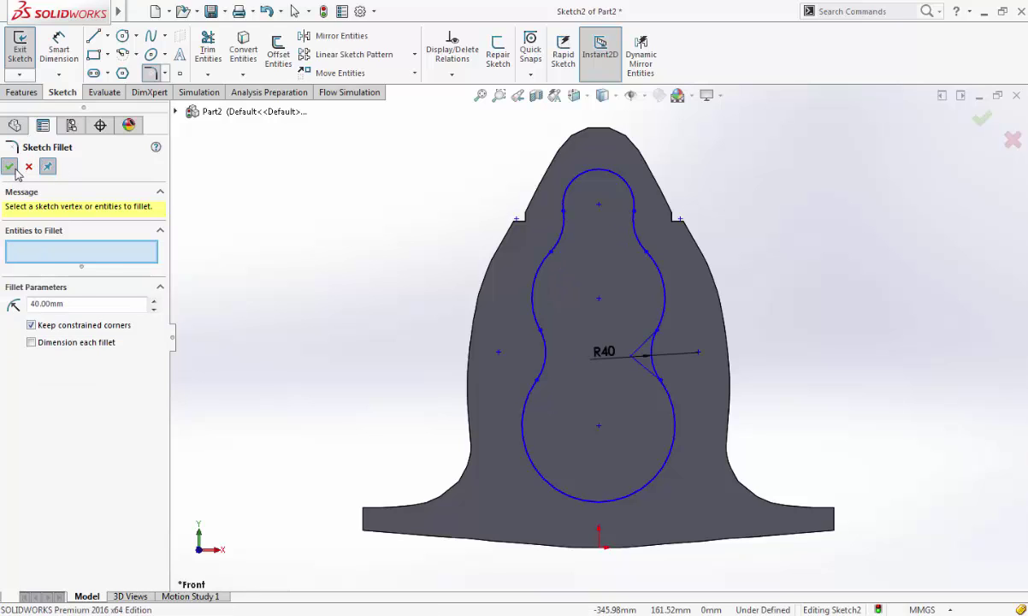
click(10, 166)
Cut the filleted outline through the plate as a blind extruded cut 20 mm deep and return to the front view.
click(21, 91)
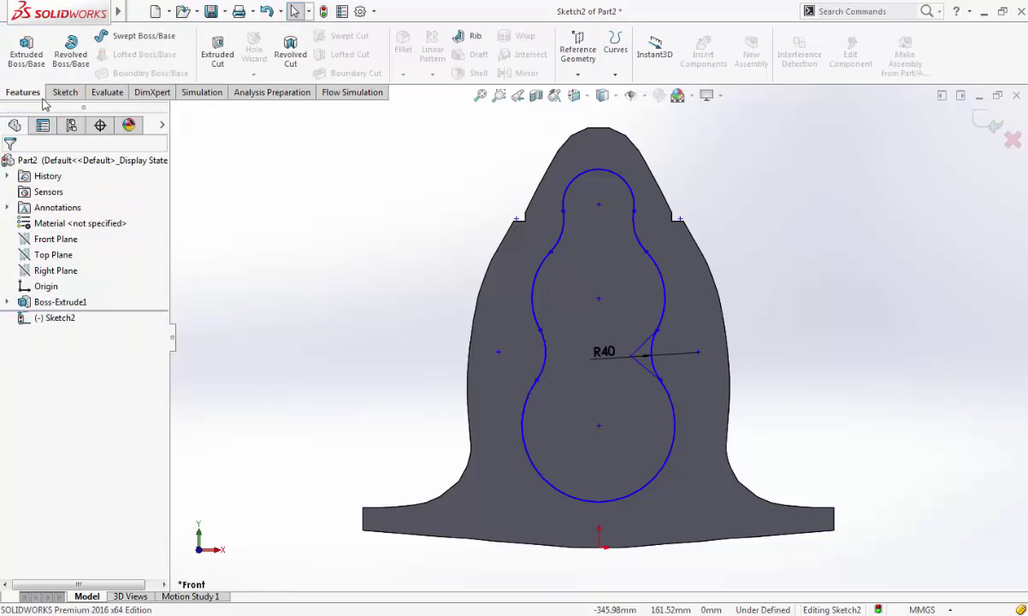
click(217, 51)
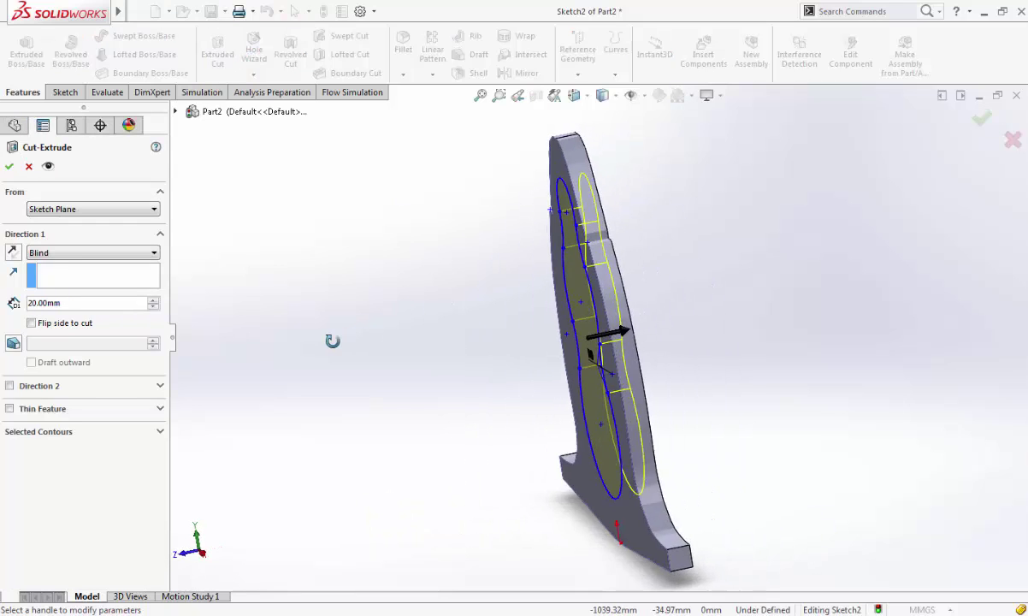
click(9, 166)
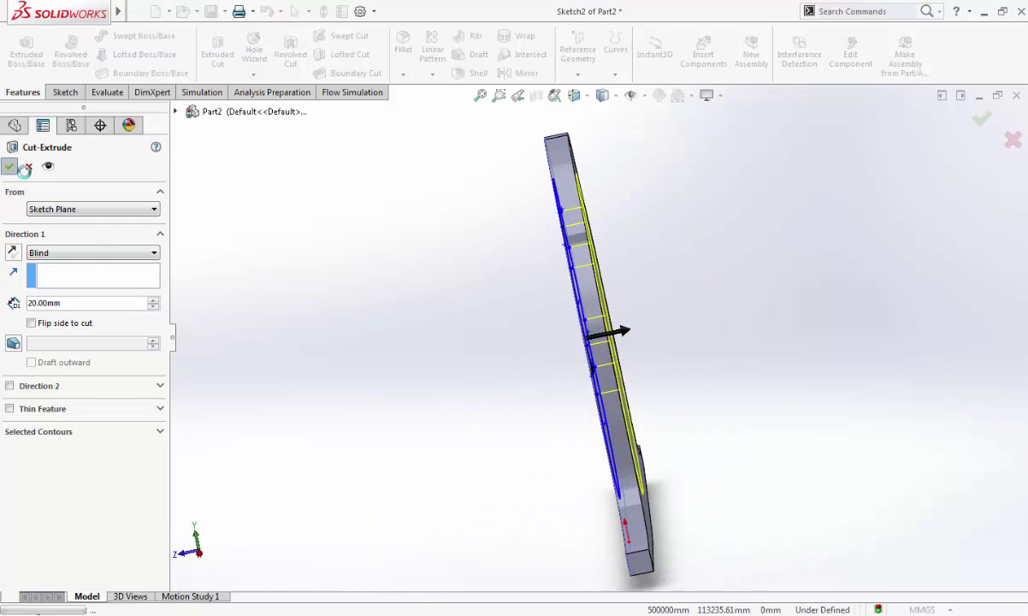
middle_drag(379, 342, 530, 334)
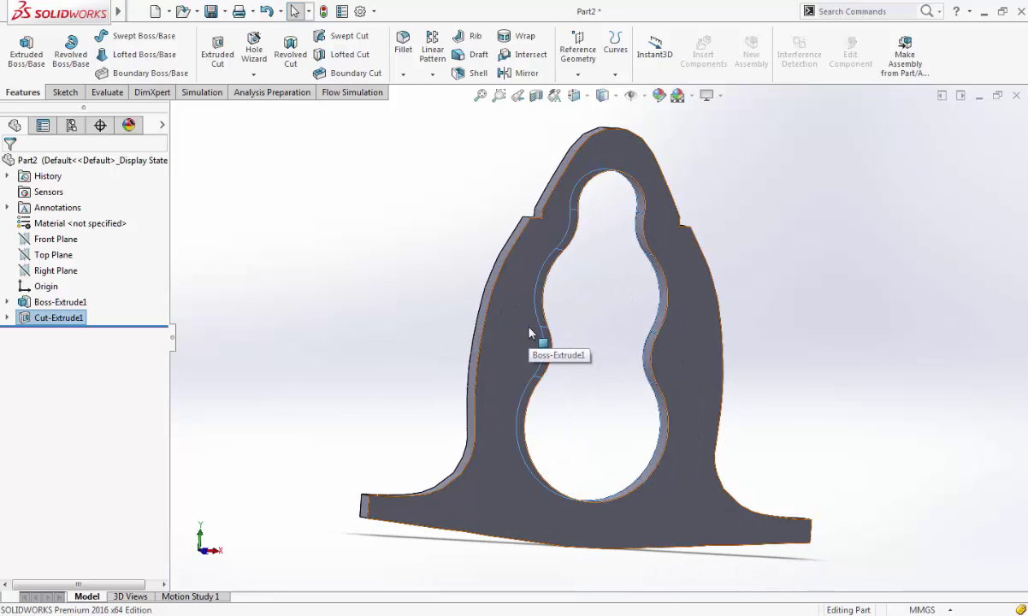
click(574, 96)
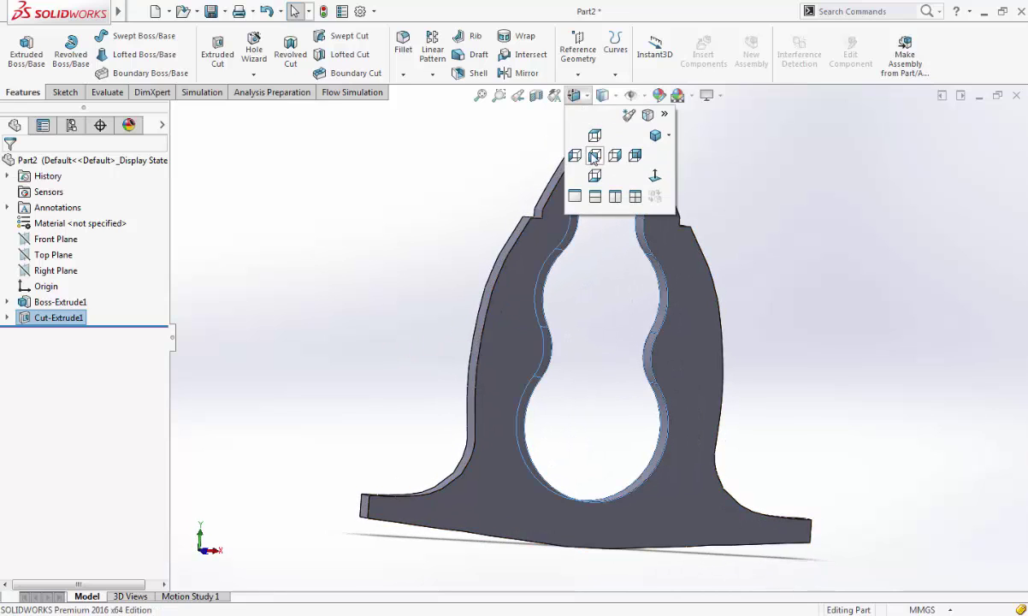
click(595, 156)
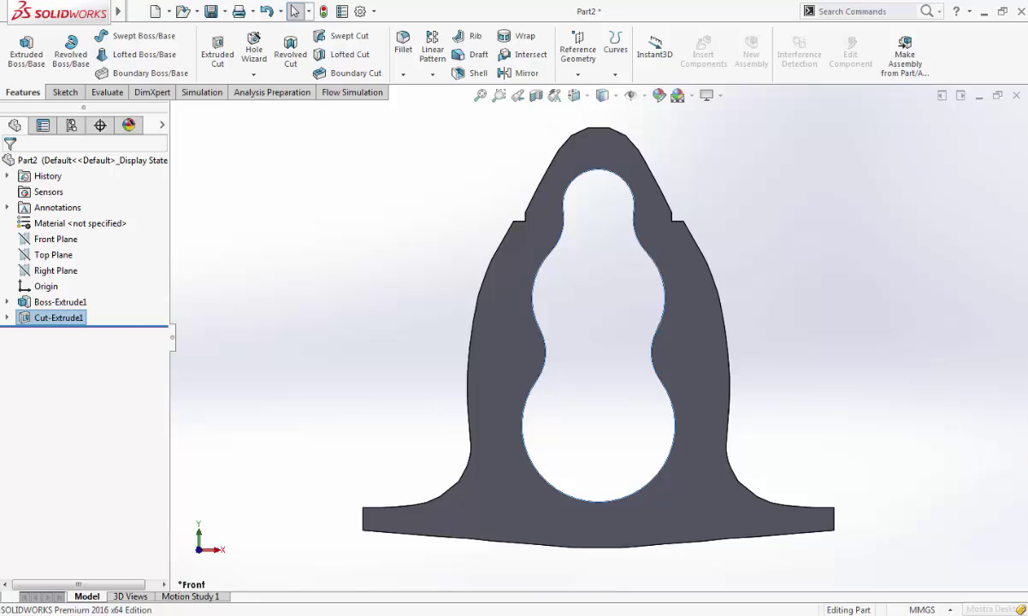
Switch to Cubase Elements and stop the running recording on the Vocals track.
click(1026, 613)
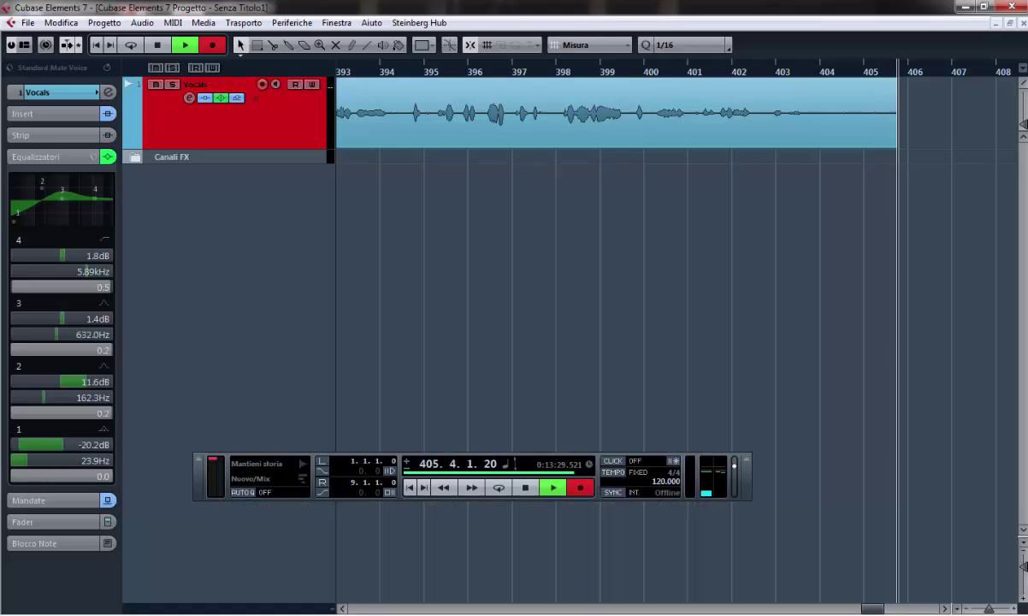
click(526, 487)
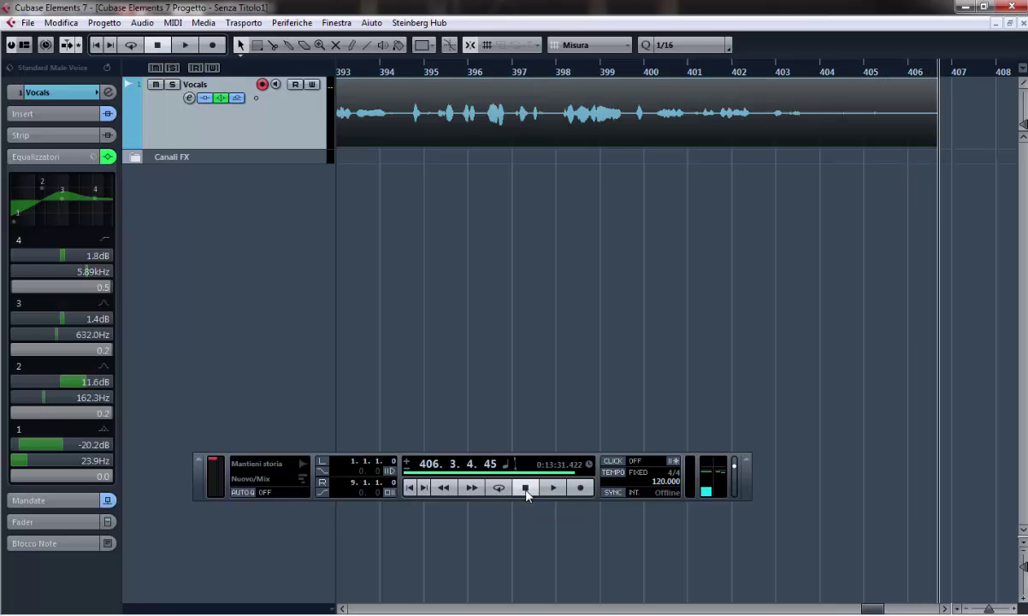